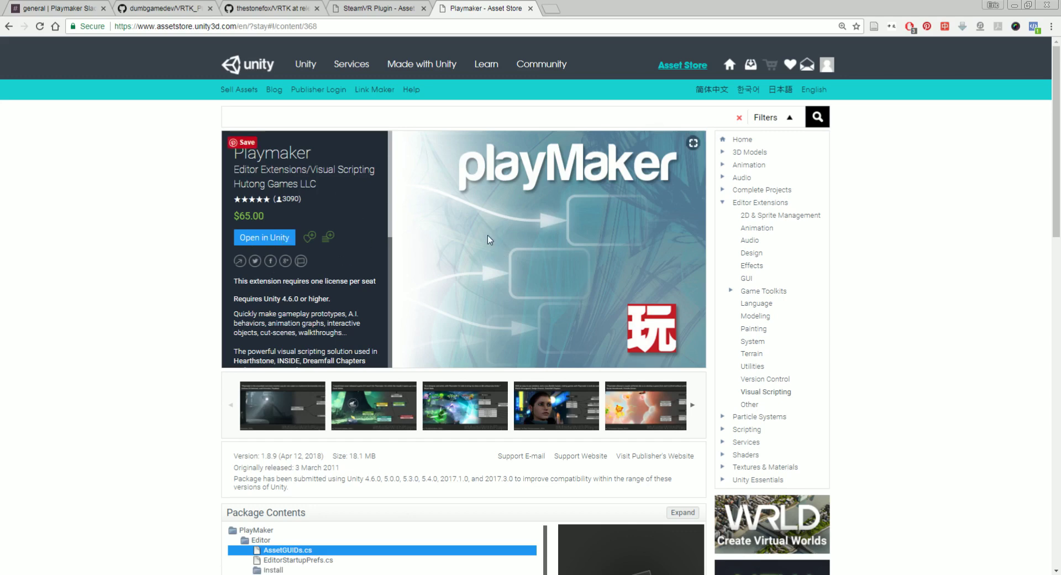
Compare the SteamVR Plugin and Playmaker asset tabs, then highlight SteamVR's version 1.2.3.
click(378, 8)
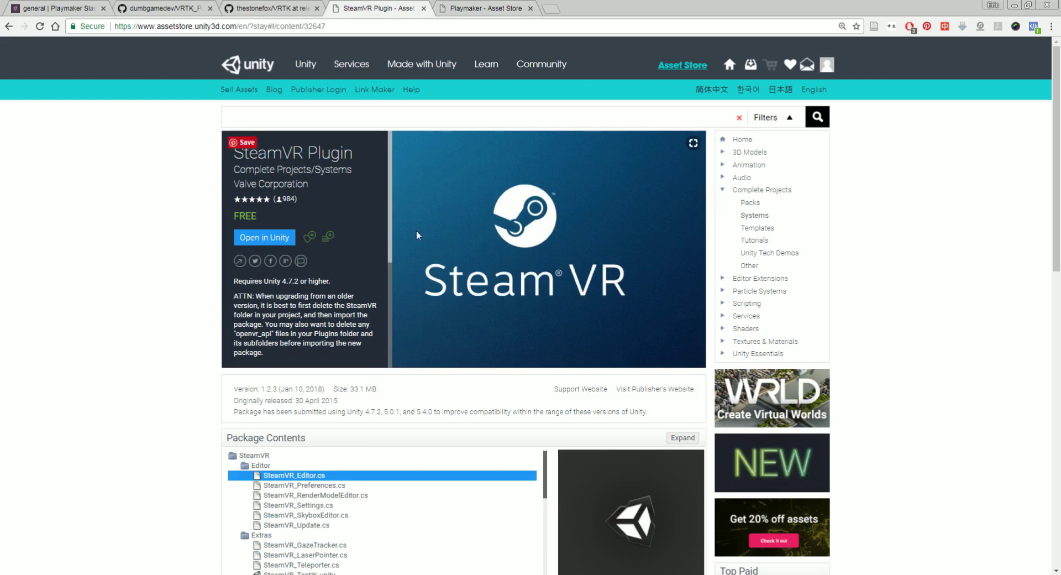
click(446, 8)
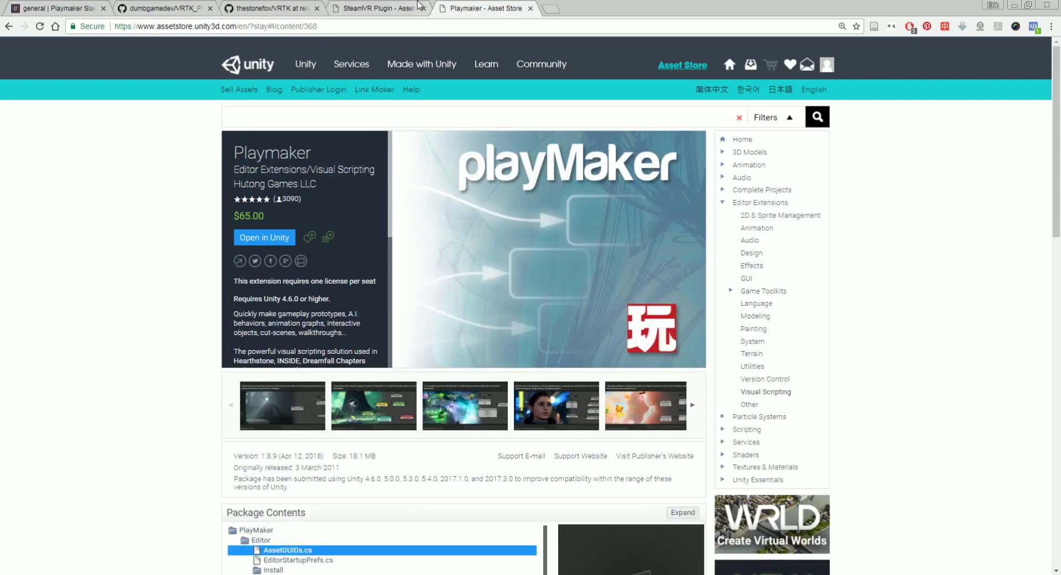
click(419, 8)
click(460, 9)
click(397, 5)
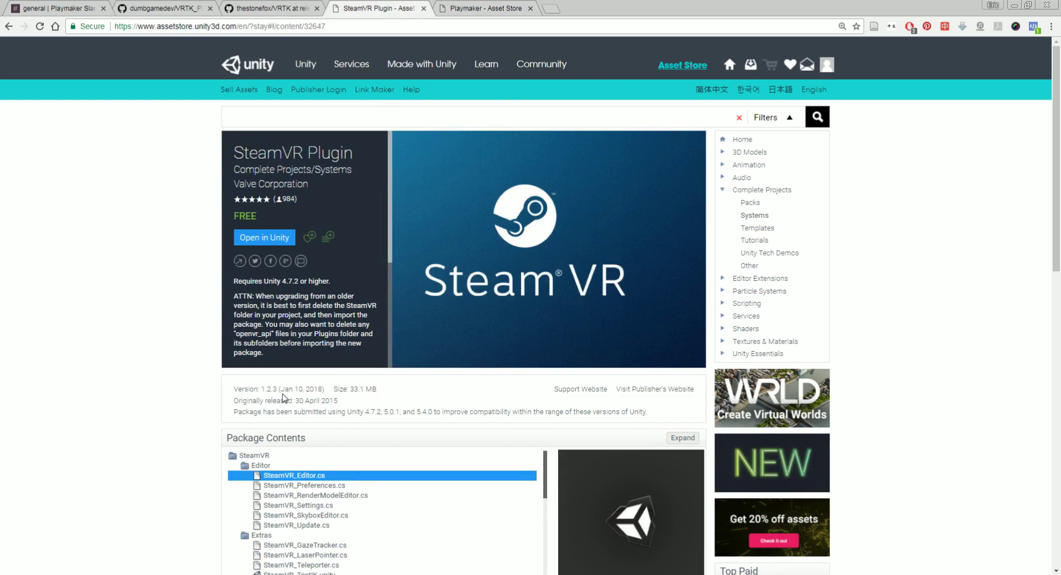
drag(282, 388, 261, 390)
Switch the VRTK repository to branch release/3.3.0-alpha and browse its download options and Assets folder.
click(302, 8)
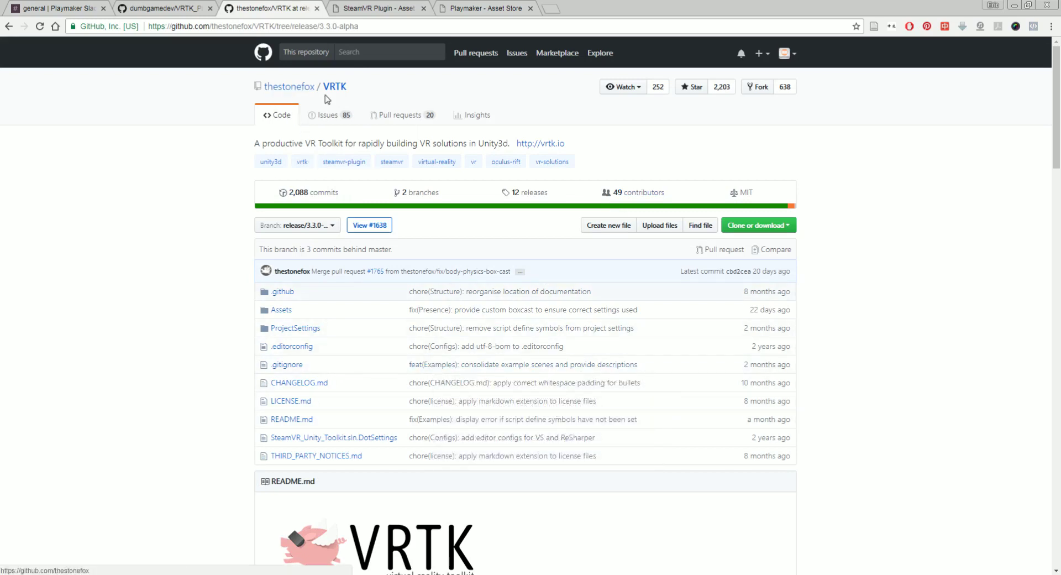
click(328, 226)
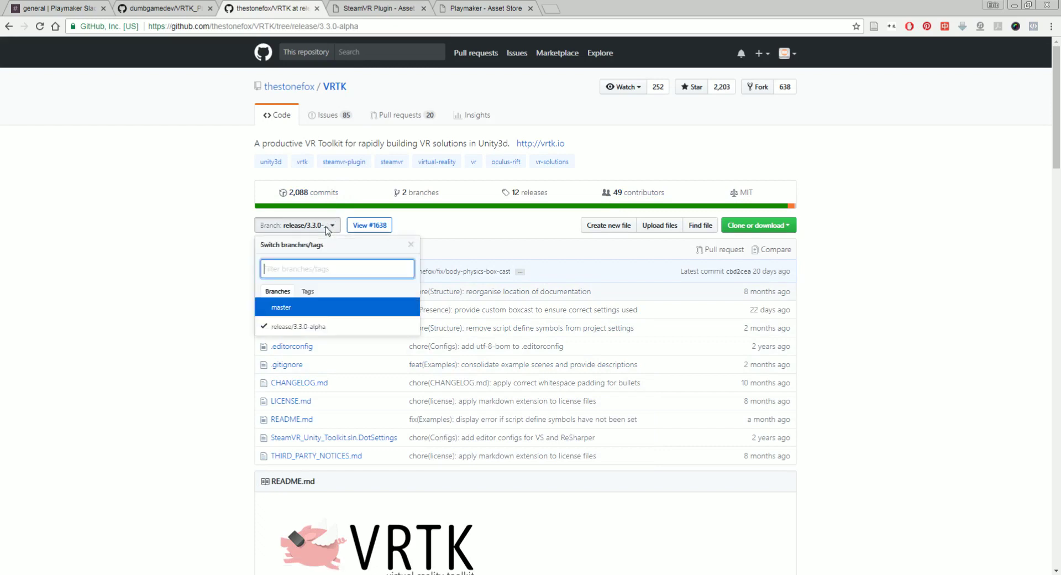
click(286, 328)
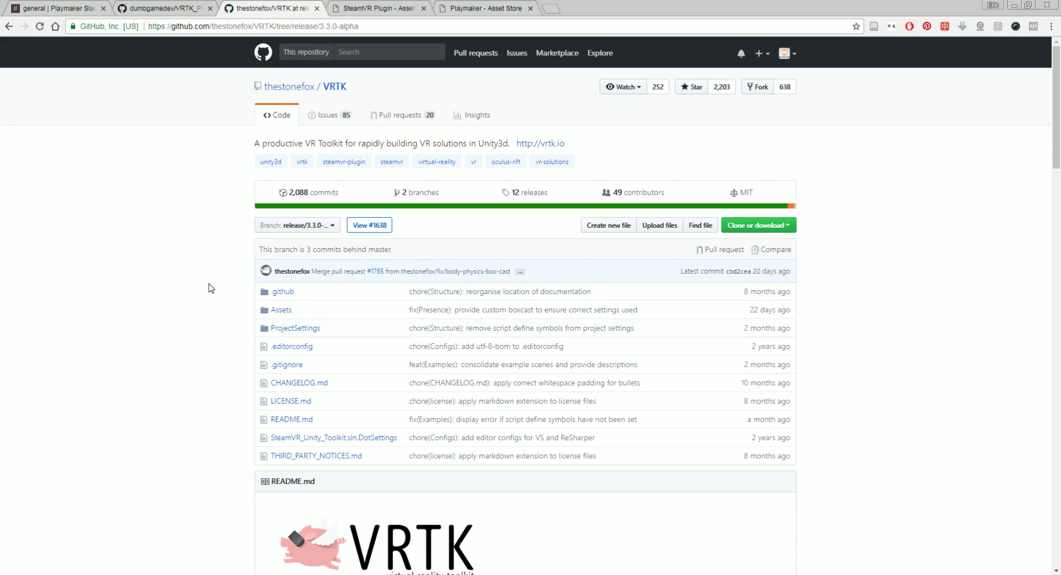
click(779, 227)
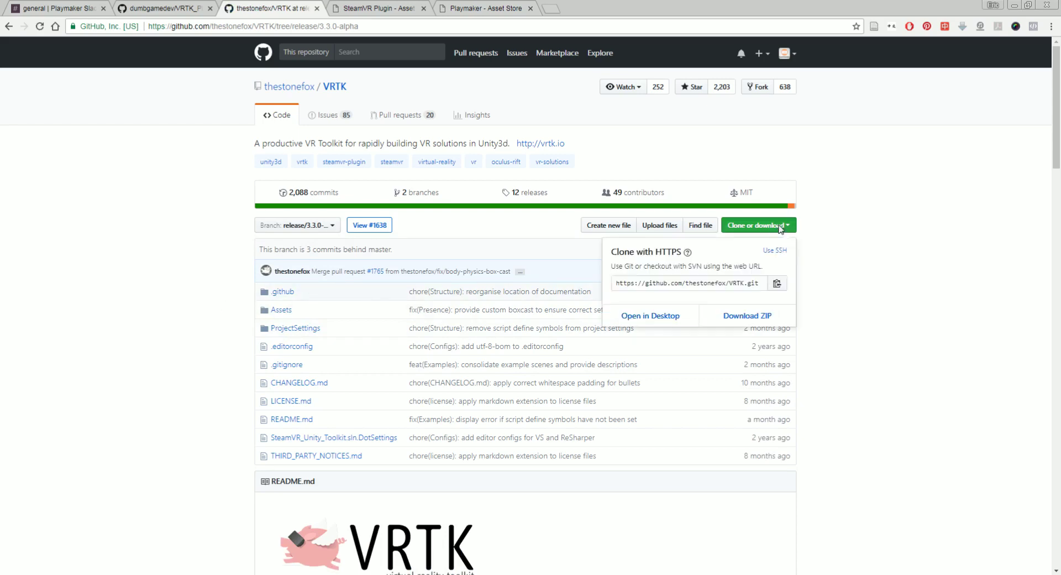
click(878, 310)
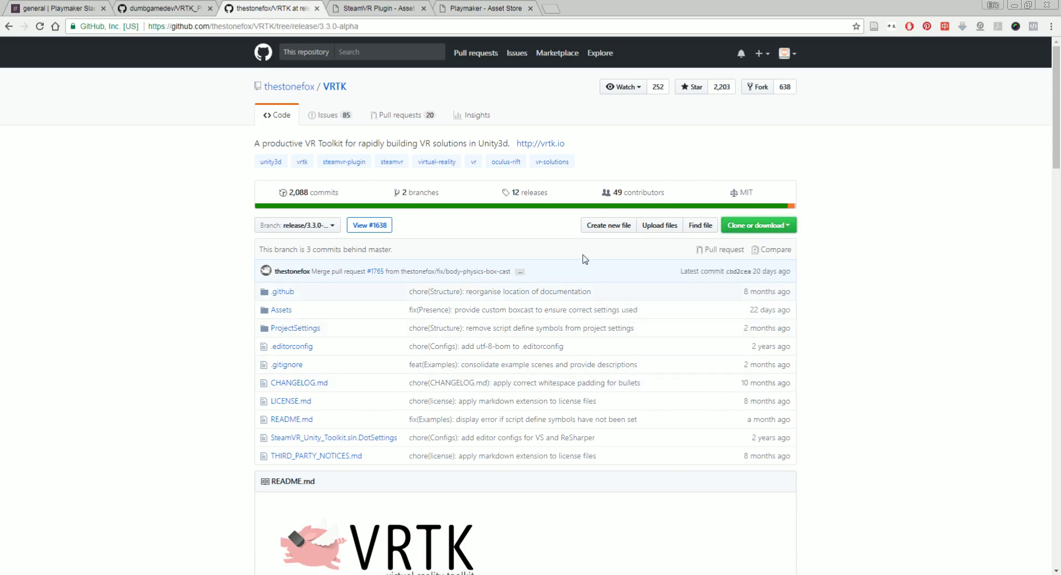
click(281, 310)
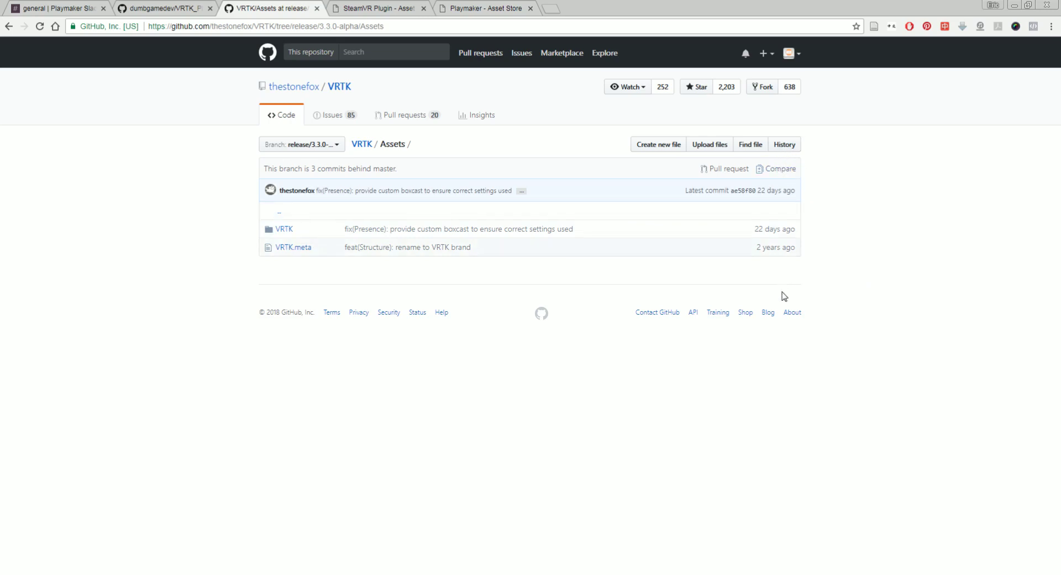
click(362, 144)
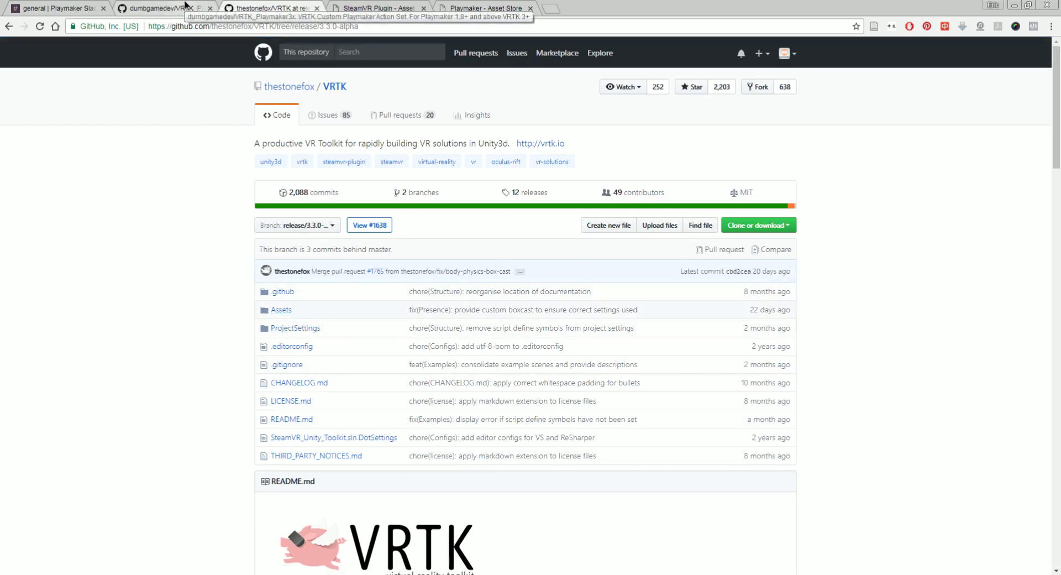
Open the VRTK_Playmaker3x repository and check its clone and download options.
click(166, 8)
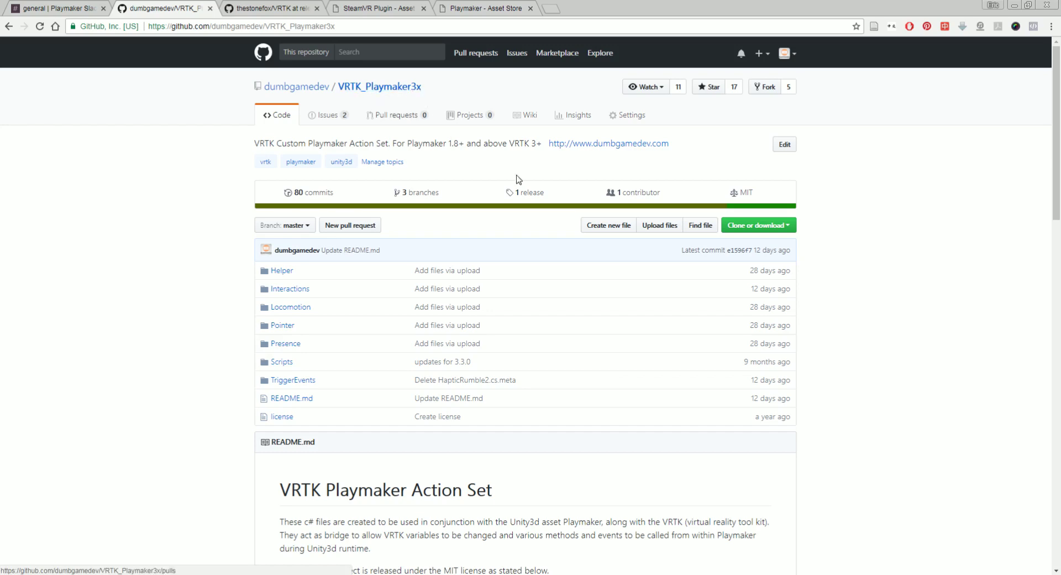
click(787, 227)
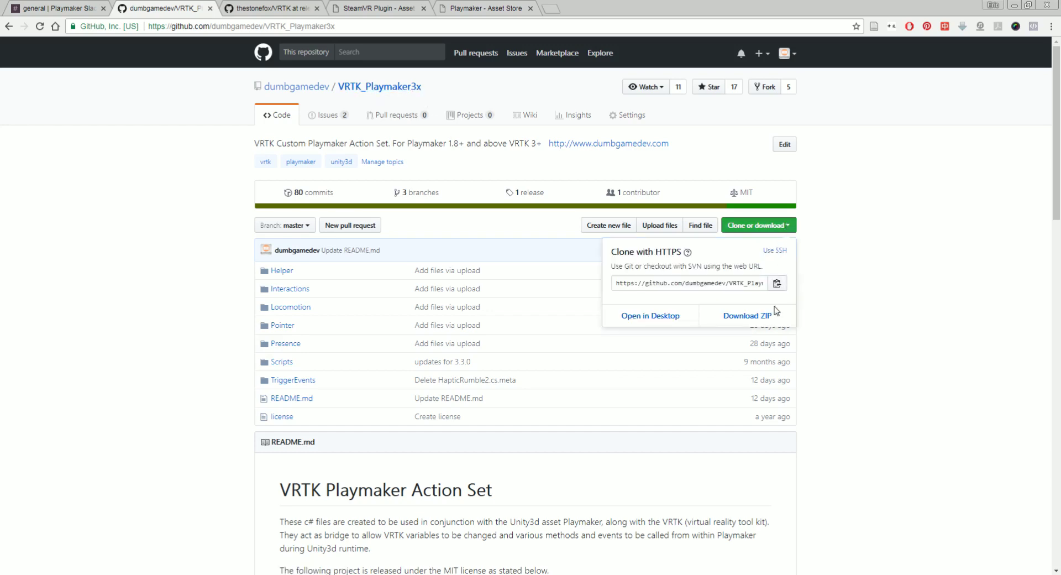
click(845, 354)
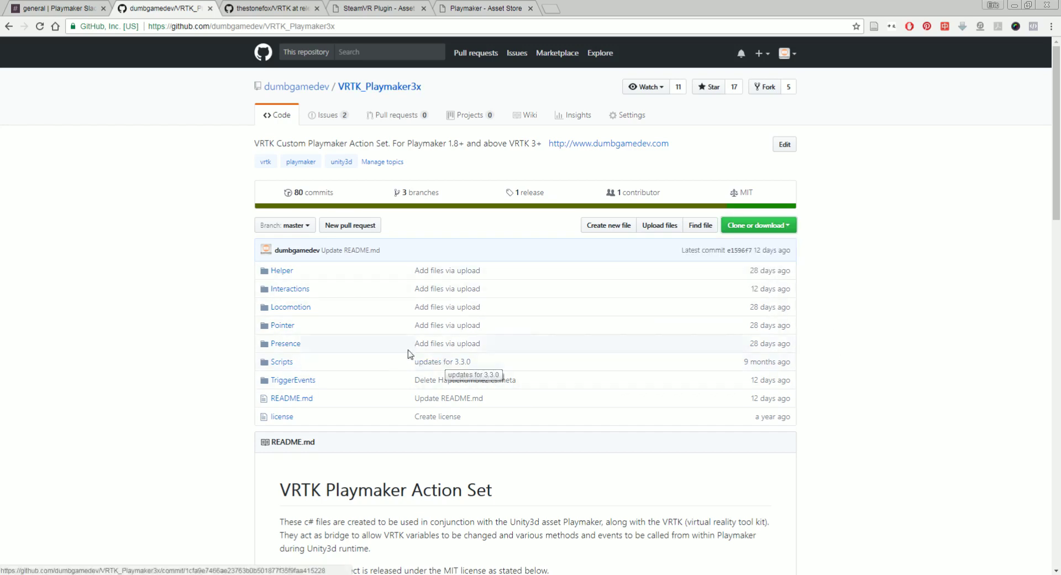
Browse the PlayMaker, PlayMaker Utils, SteamVR, VRTK and VRTK_Playmaker3x-master folders and check Console warnings.
key(alt+Tab)
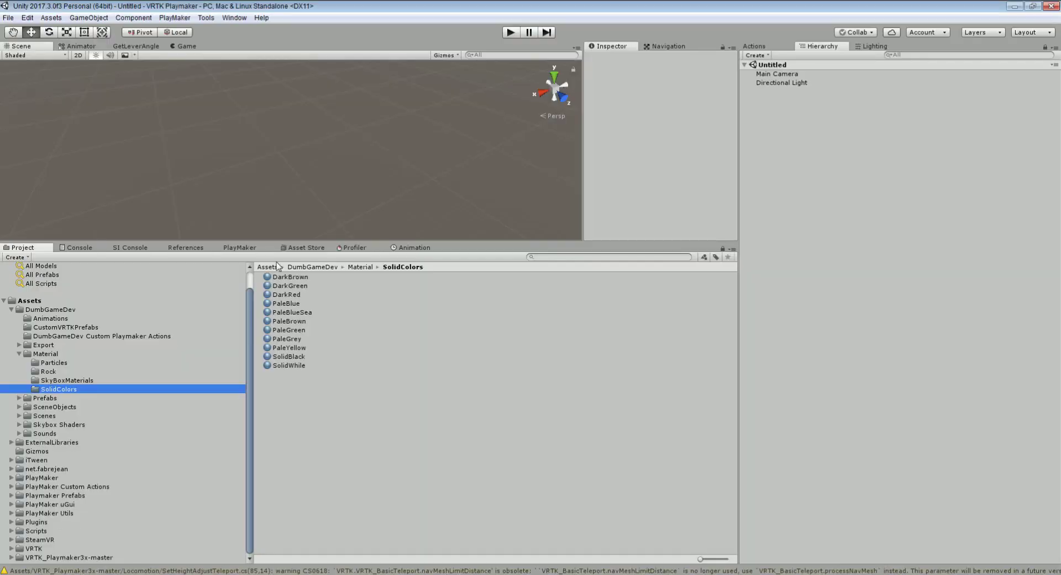
click(11, 309)
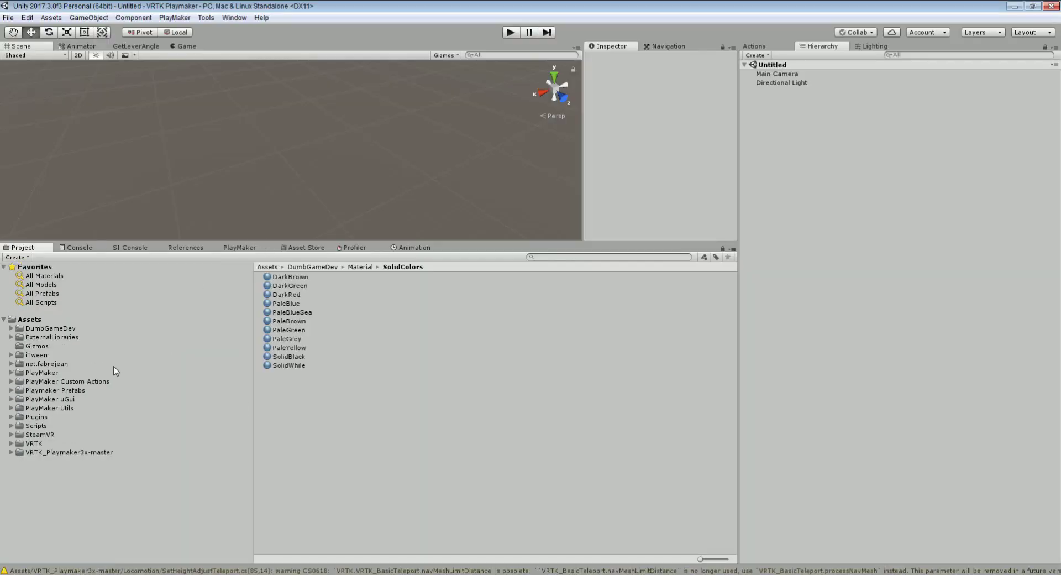
click(48, 373)
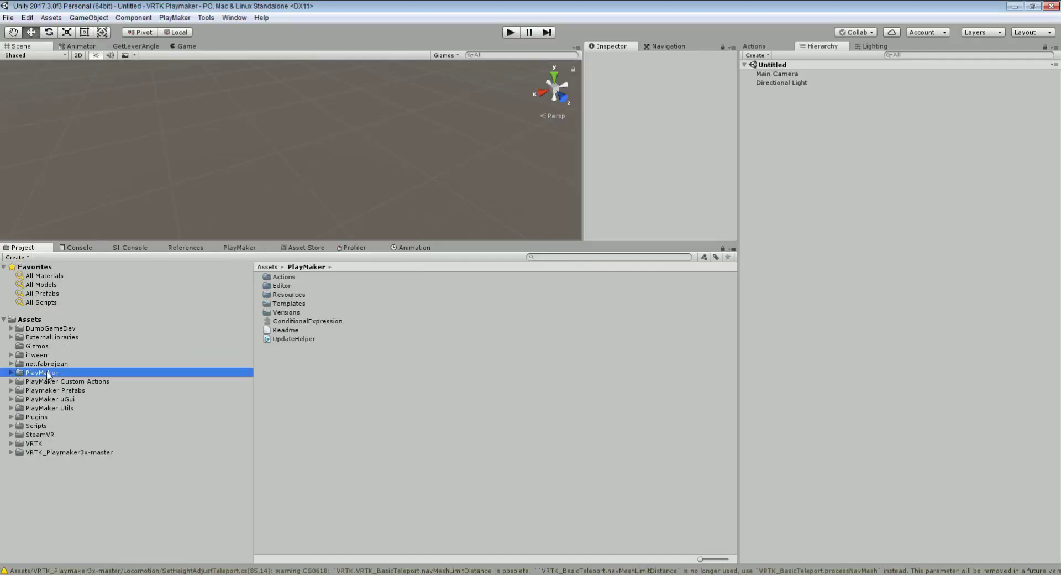
click(67, 381)
click(119, 410)
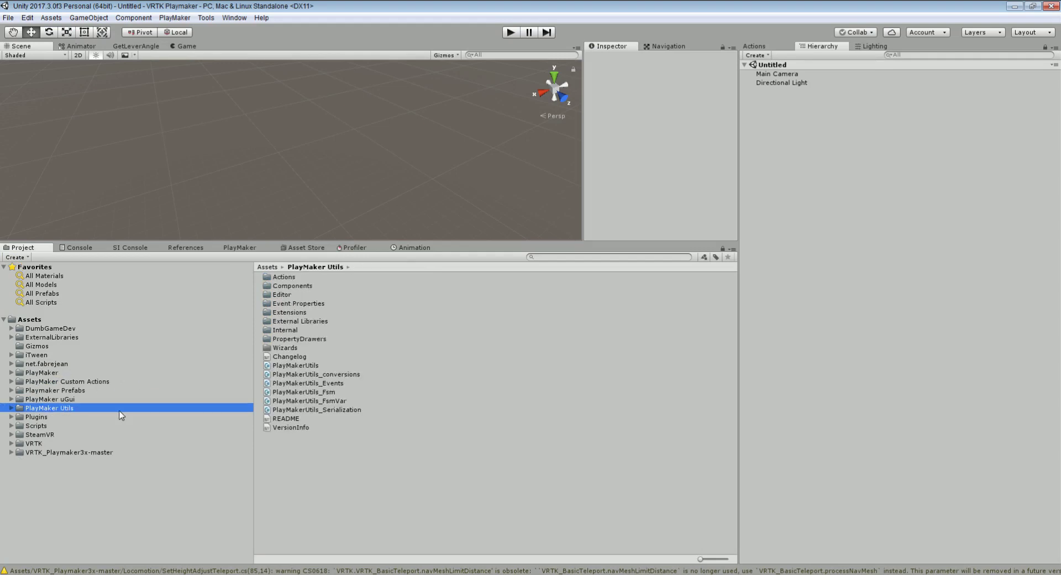
click(53, 435)
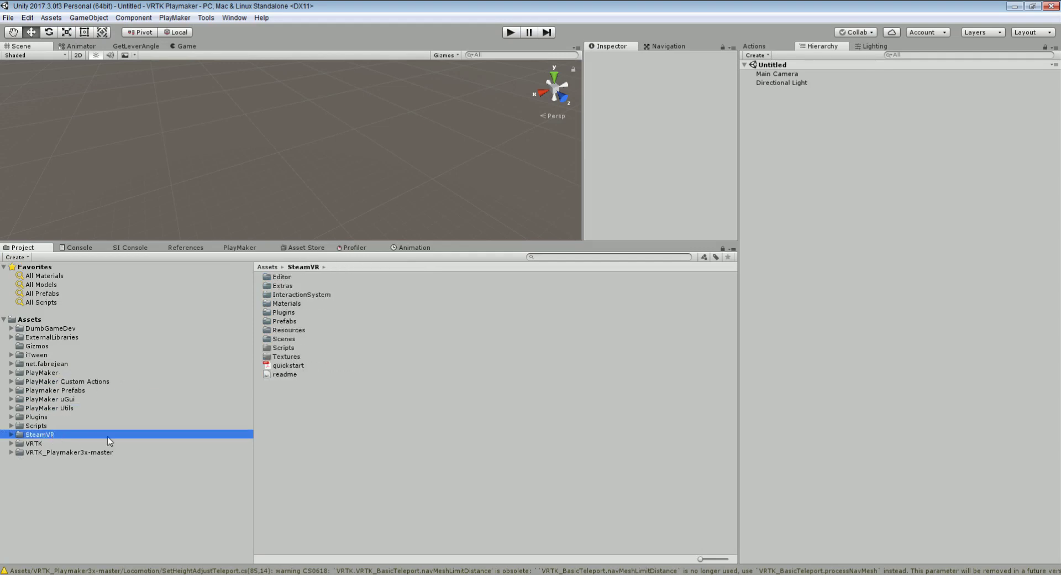
click(40, 443)
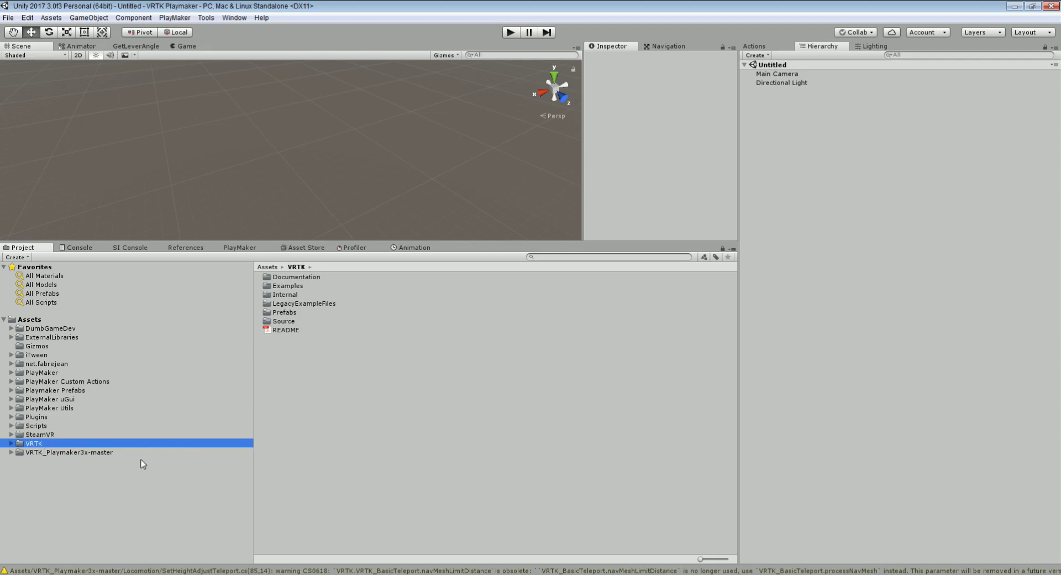
click(58, 453)
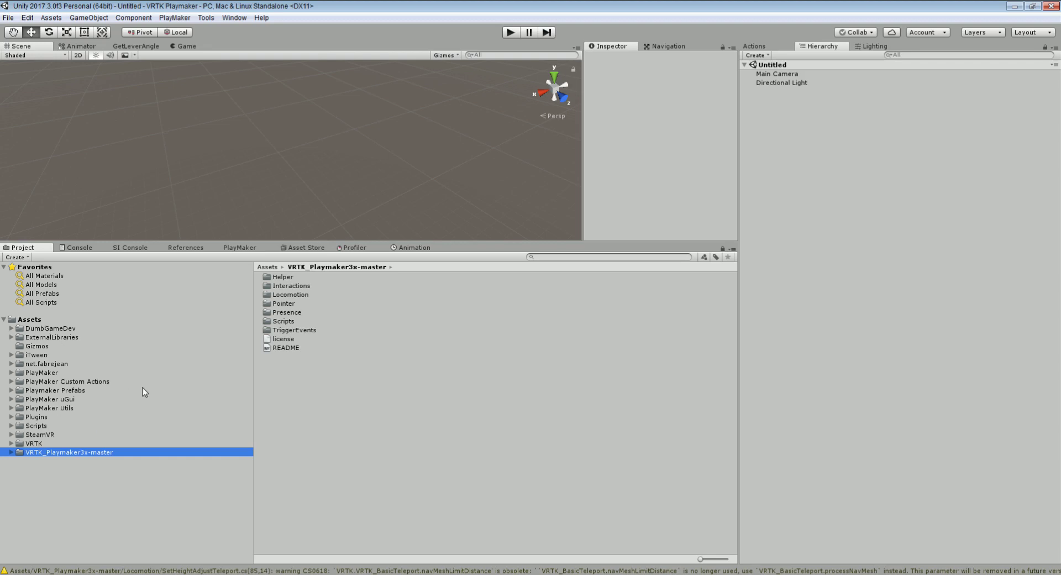
click(166, 570)
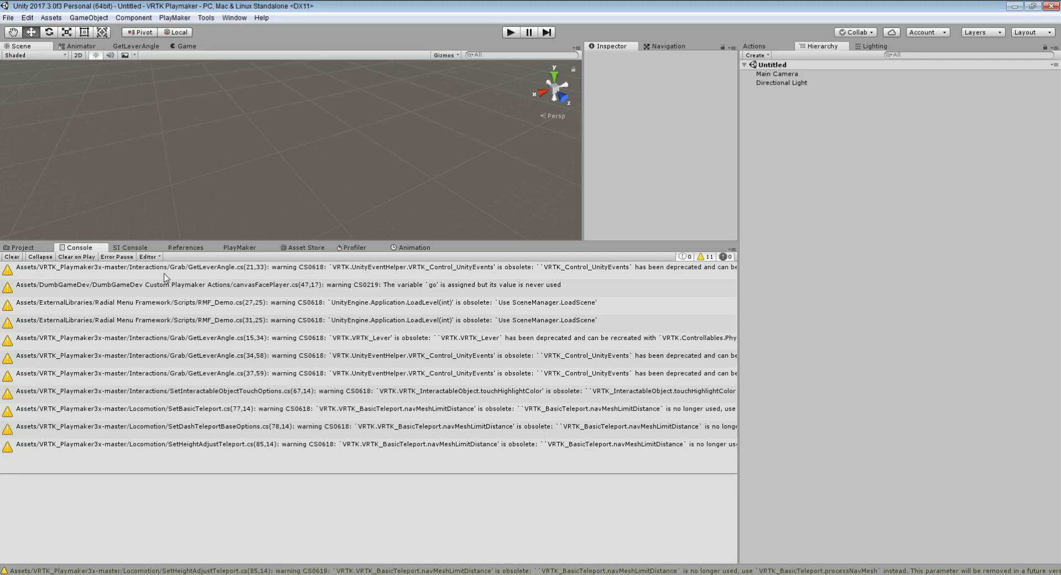
click(23, 247)
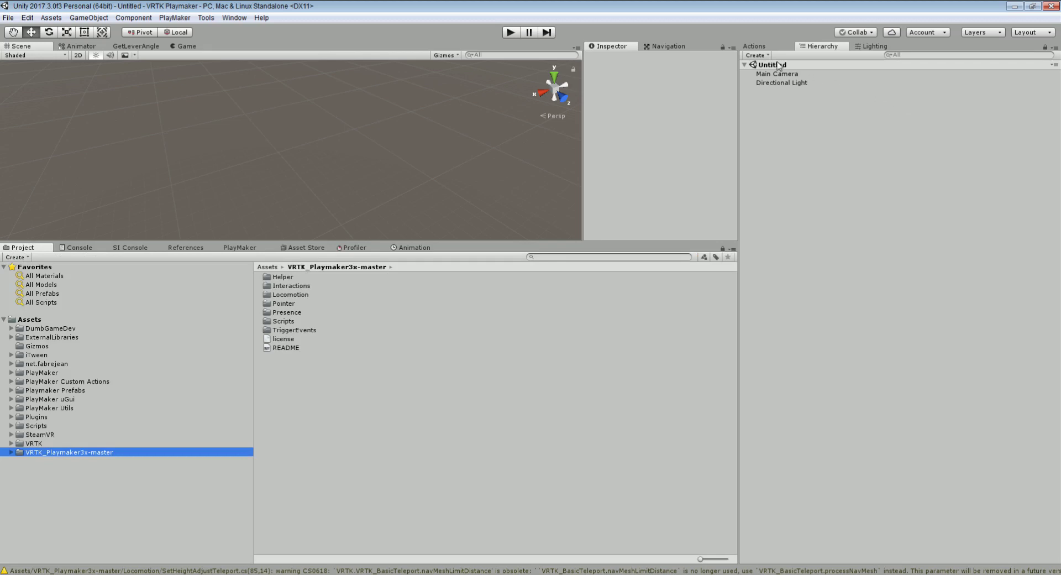
Show the PlayMaker Actions browser, resize panels for a larger Scene view, and list the VRTK folder.
click(755, 47)
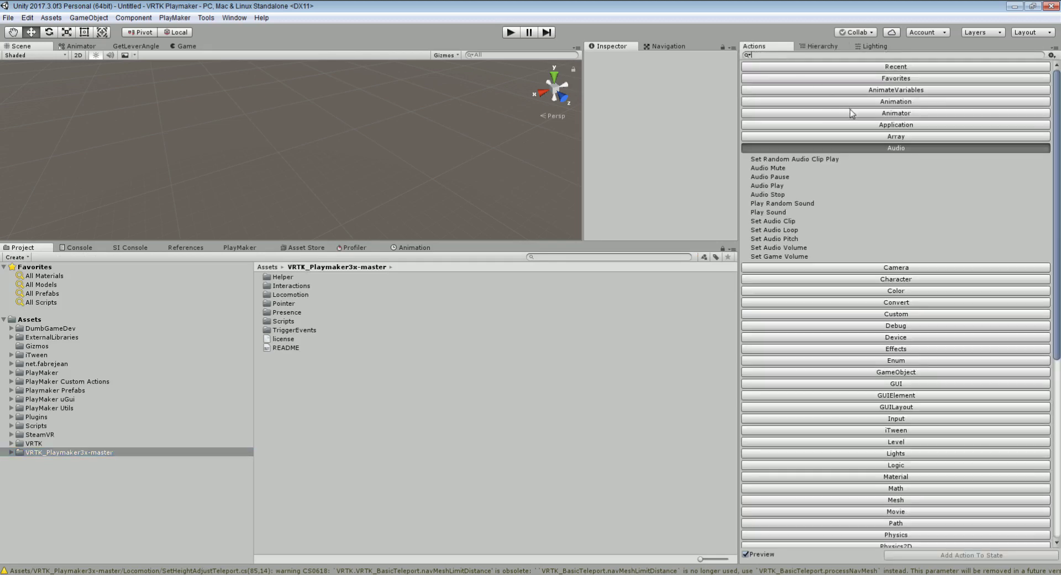
scroll(836, 166, down, 5)
scroll(842, 175, down, 5)
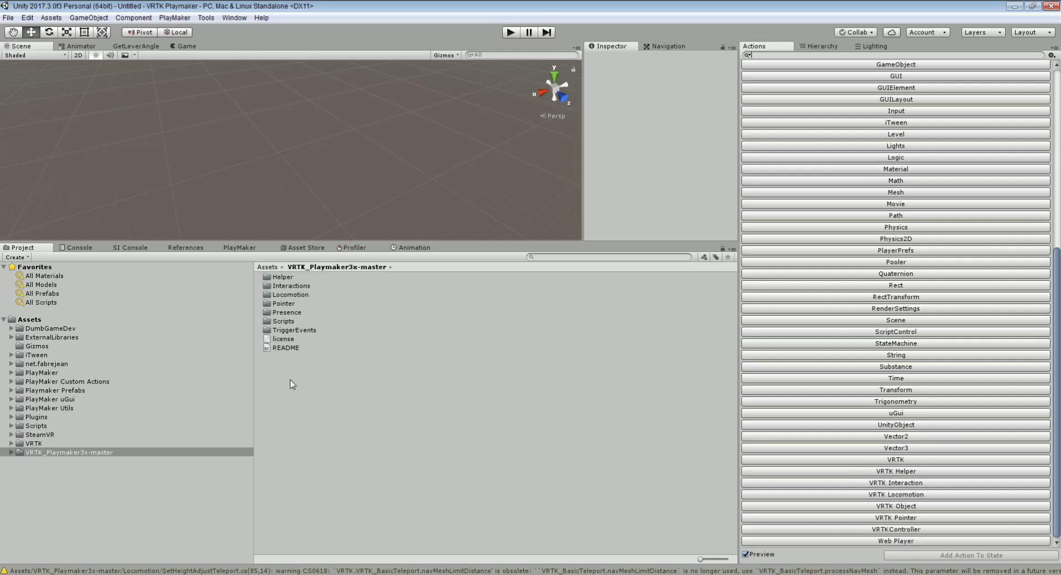
drag(365, 240, 367, 358)
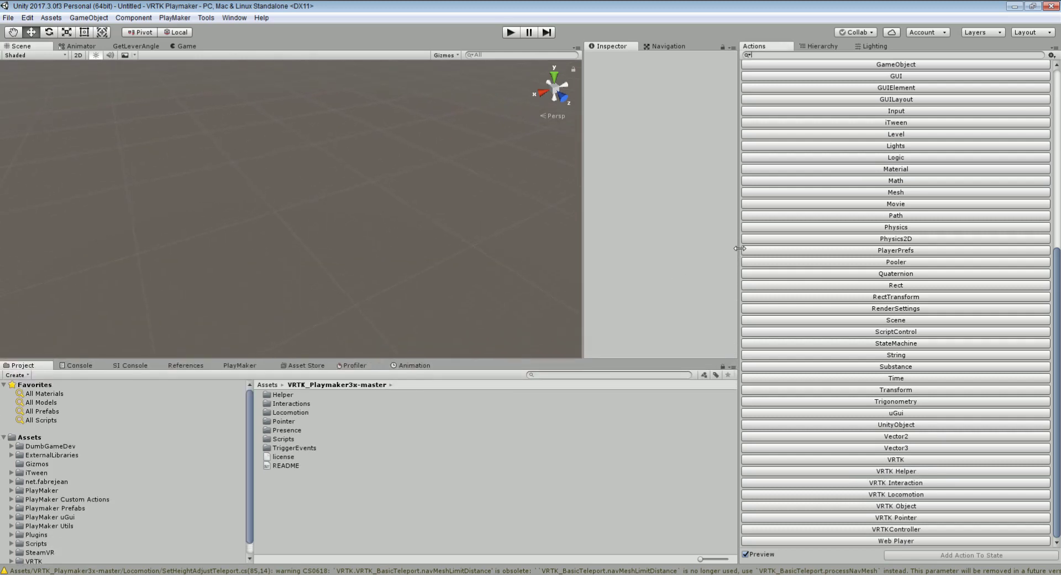
drag(741, 252, 938, 282)
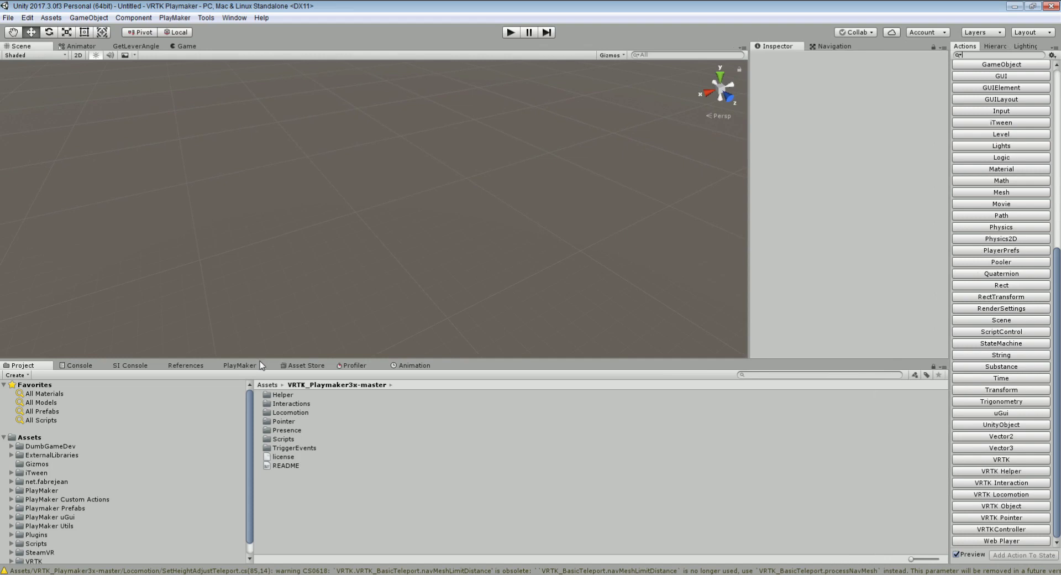
drag(263, 359, 265, 324)
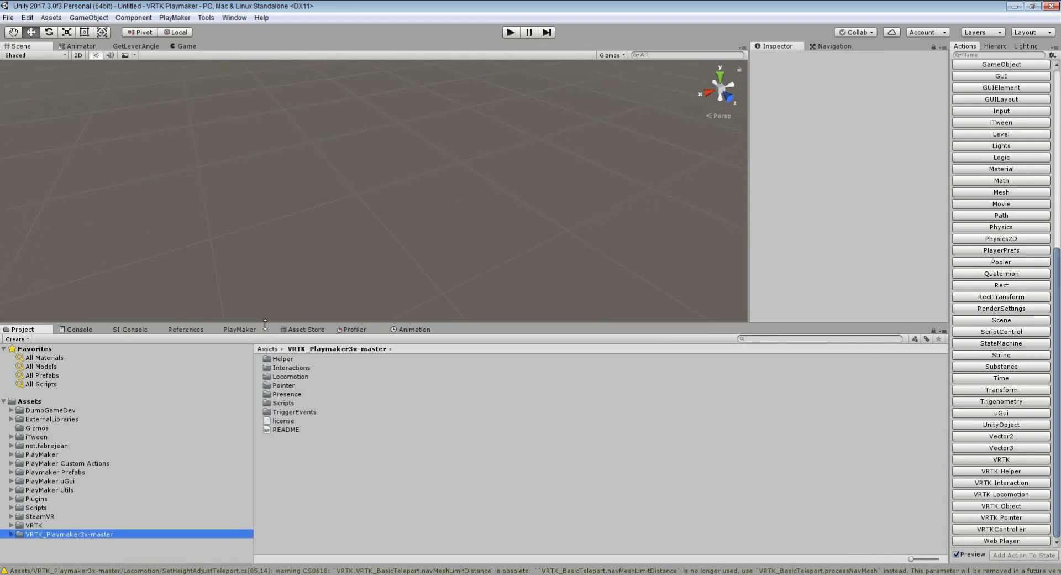
click(34, 525)
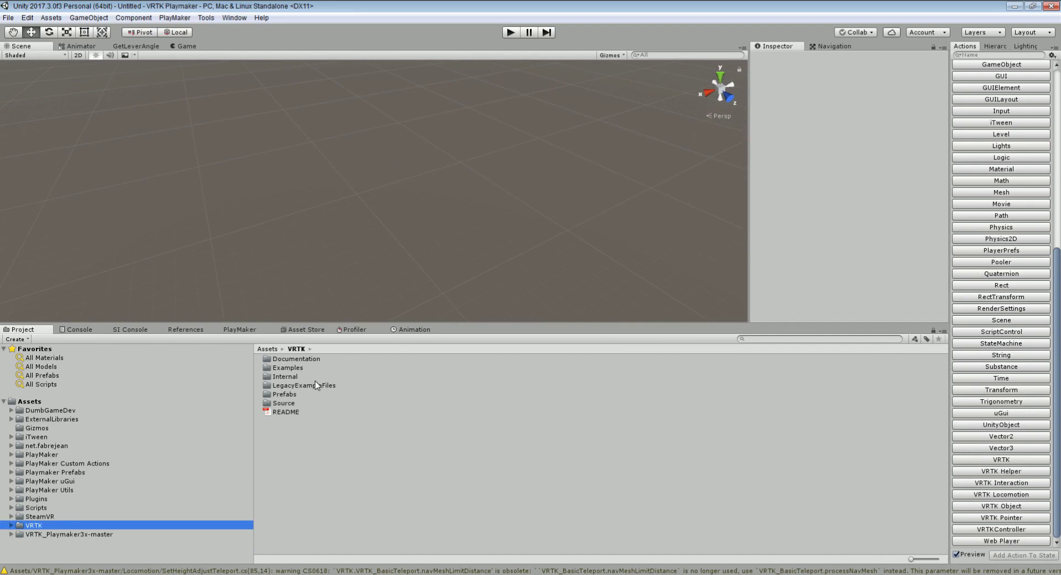
Open the [004 - Locomotion] Teleporting scene, dock Hierarchy beside Inspector, and orbit around the level.
double_click(288, 368)
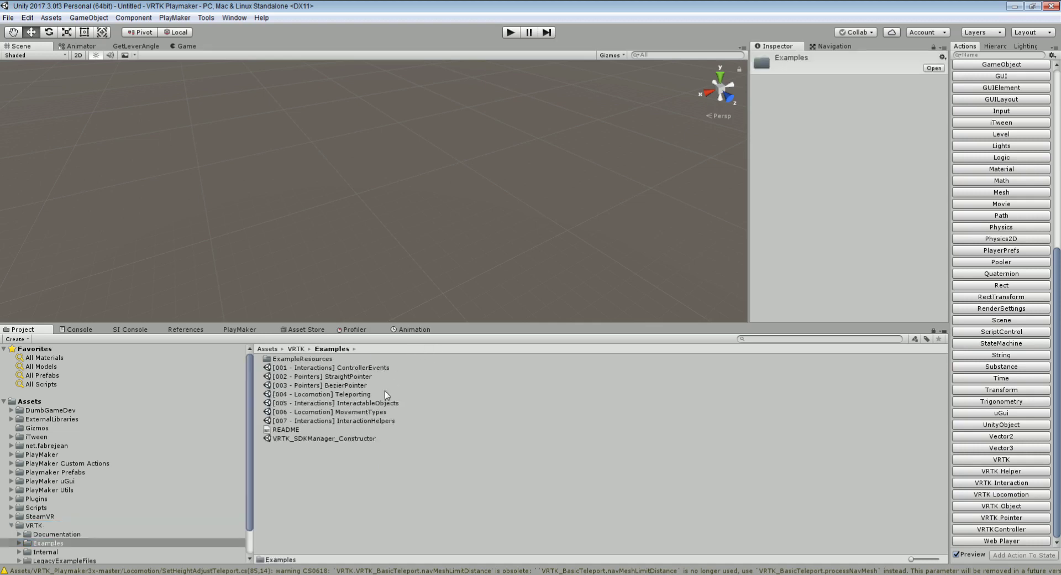
double_click(326, 395)
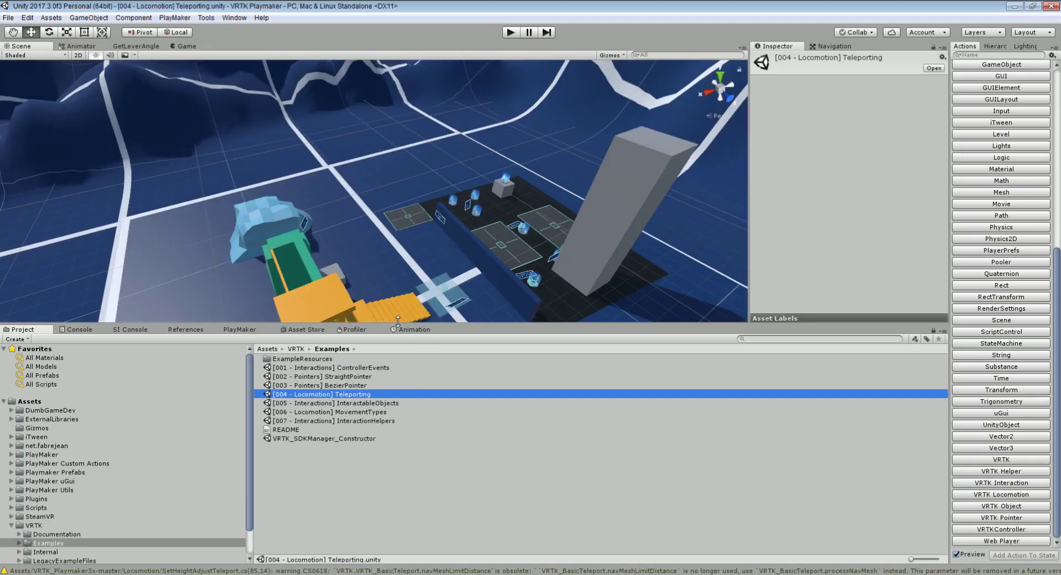
drag(398, 323, 398, 395)
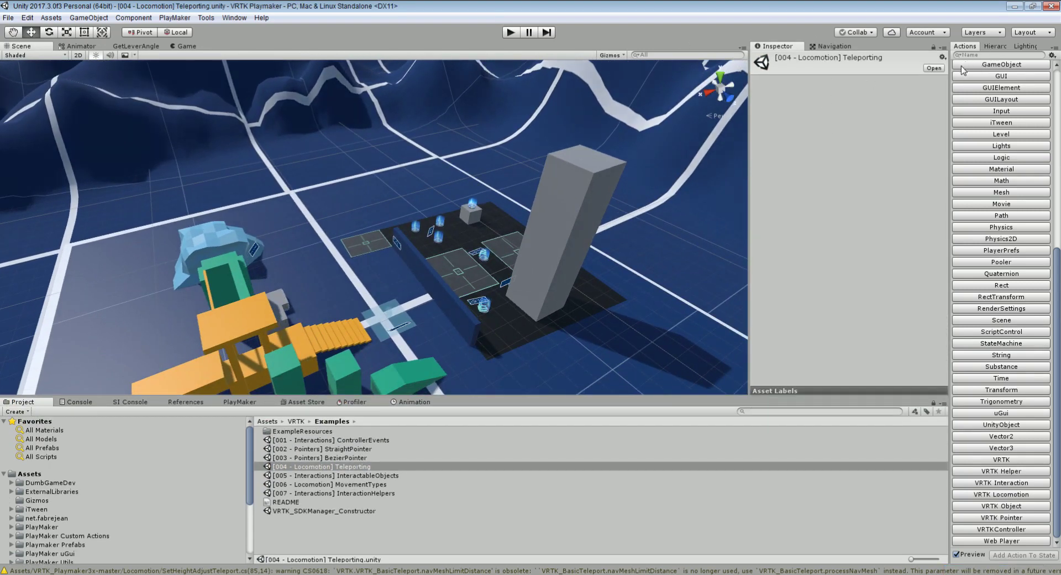
drag(946, 78, 846, 77)
drag(890, 46, 737, 49)
drag(693, 49, 885, 47)
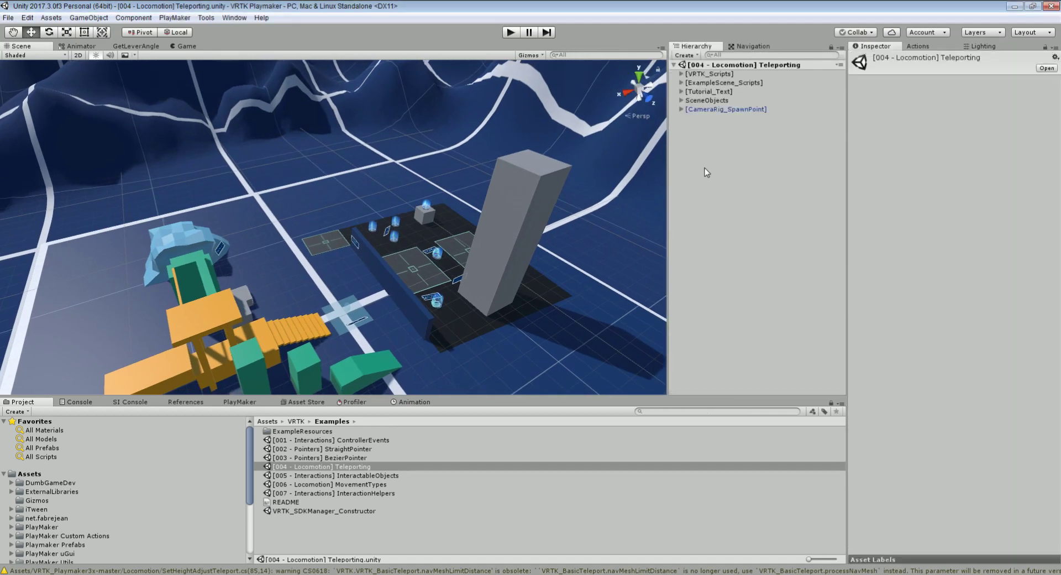
scroll(654, 156, up, 5)
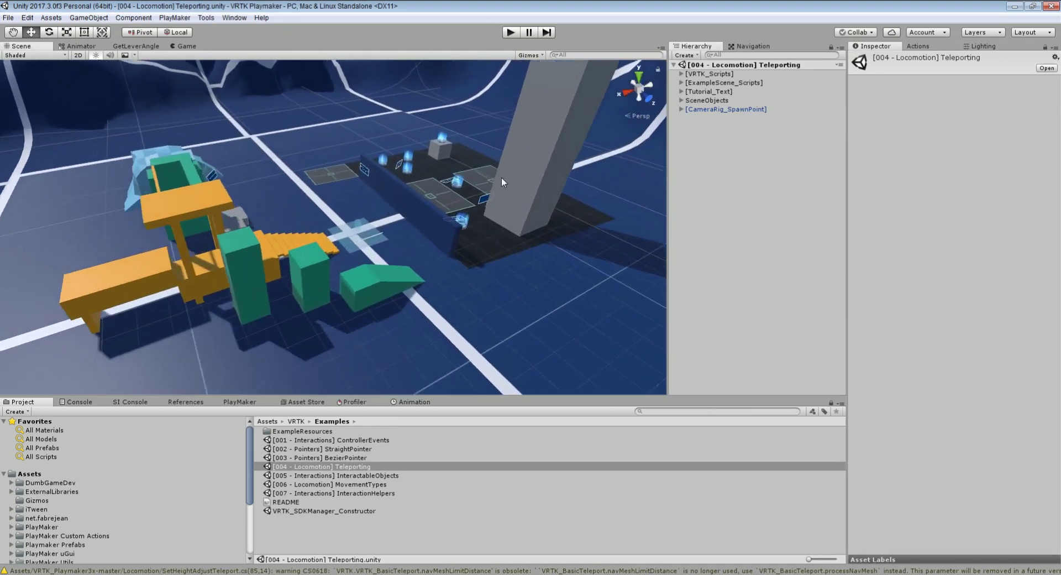
middle_drag(502, 177, 409, 232)
alt+drag(409, 232, 580, 142)
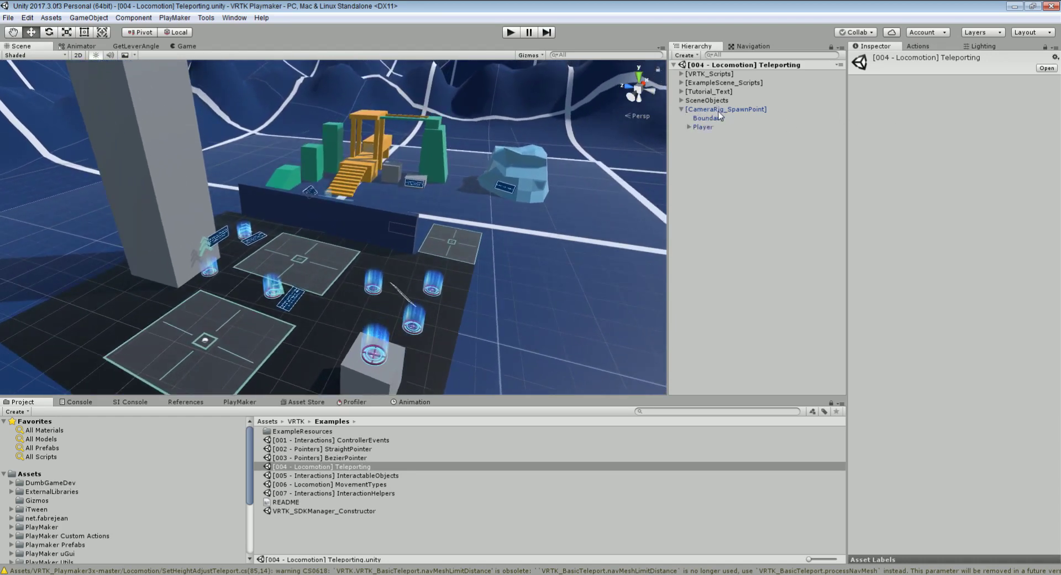
Select [CameraRig_SpawnPoint], view it up close, and toggle its active checkbox off and on.
click(689, 111)
click(682, 110)
scroll(461, 241, up, 8)
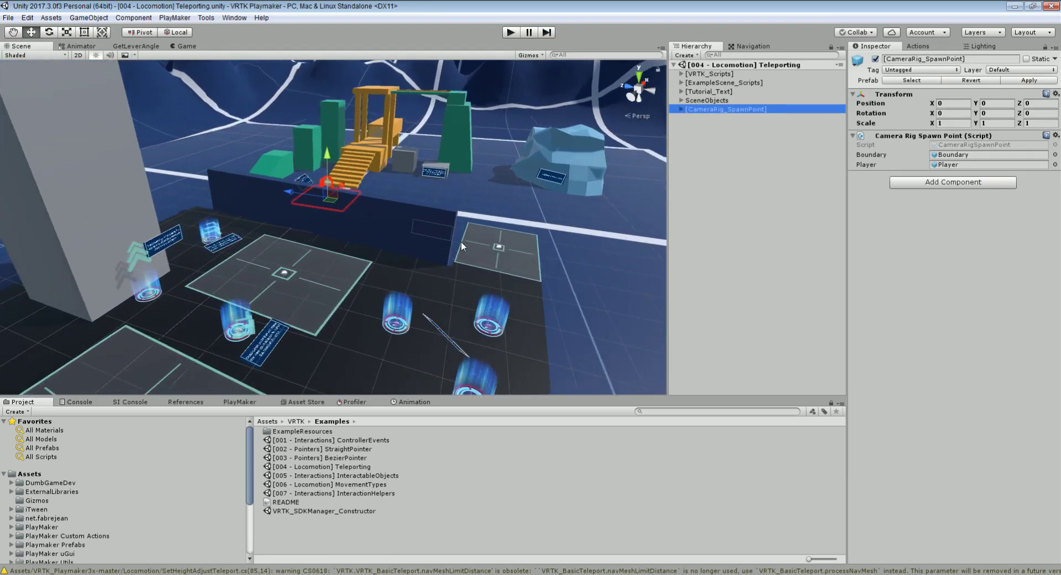
scroll(287, 311, up, 6)
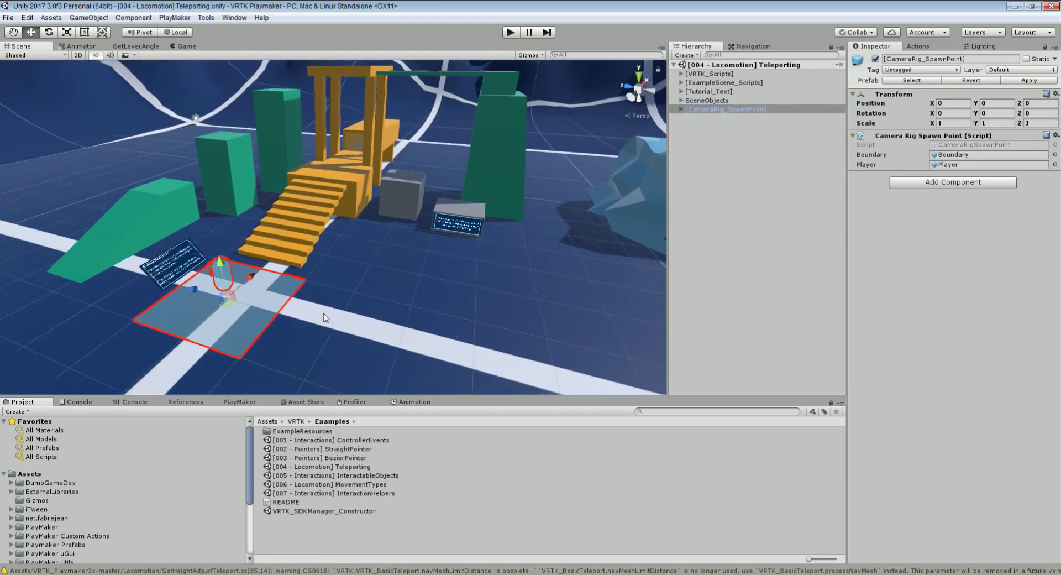
mouse_move(349, 287)
alt+mouse_down()
mouse_move(365, 284)
mouse_move(338, 290)
alt+mouse_up()
alt+drag(398, 227, 229, 261)
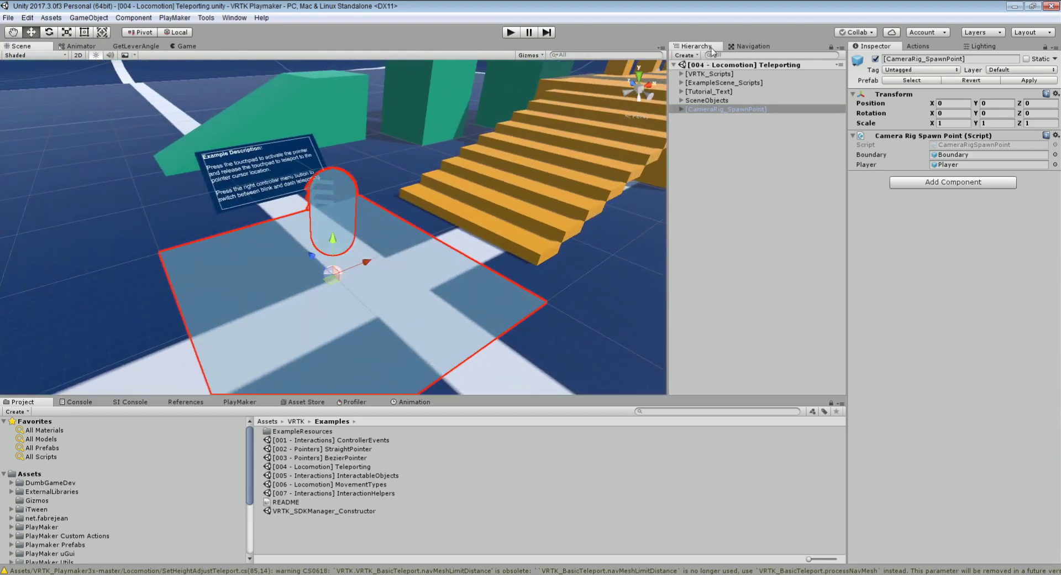
click(876, 58)
click(875, 58)
click(875, 59)
click(876, 58)
alt+drag(369, 160, 166, 258)
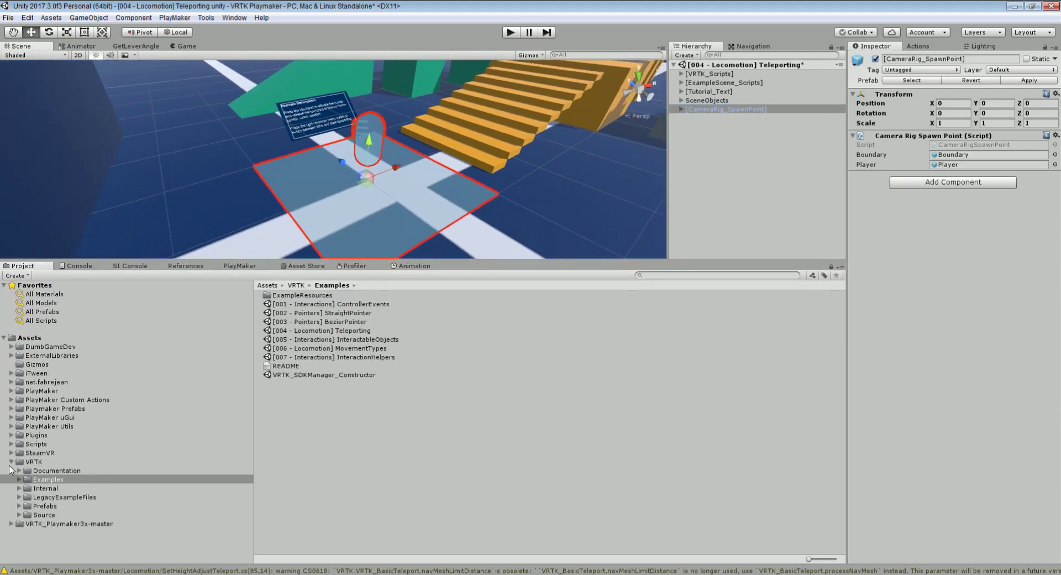
Create a new folder named Prefabs under Assets.
click(11, 462)
right_click(24, 338)
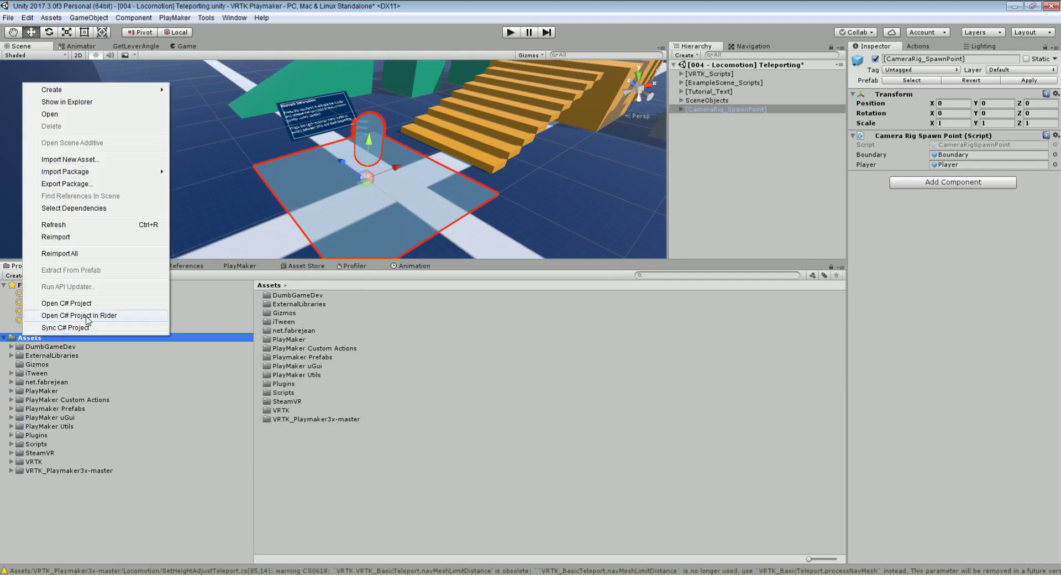
mouse_move(141, 94)
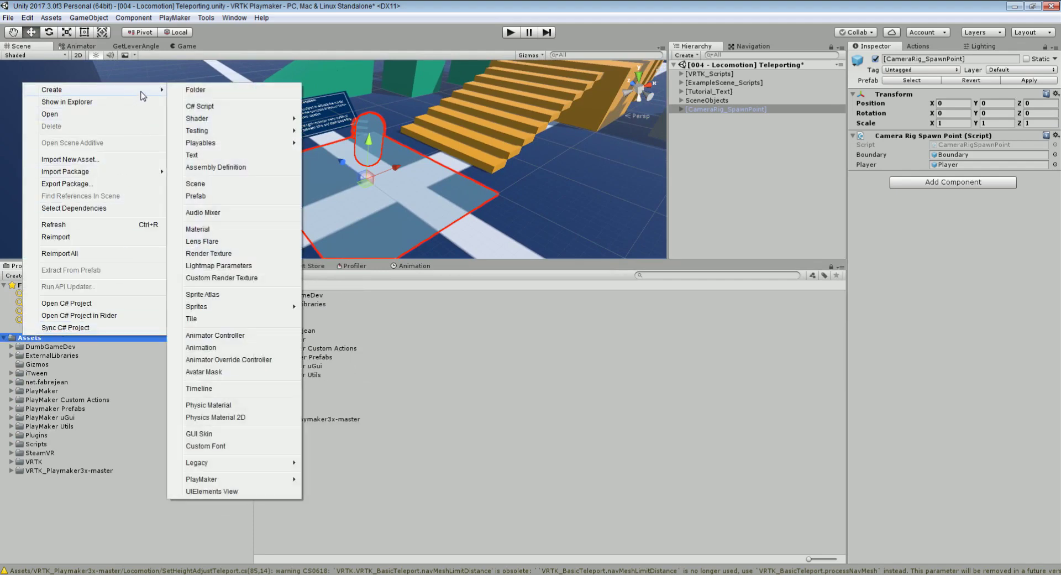
click(183, 91)
text(Pre)
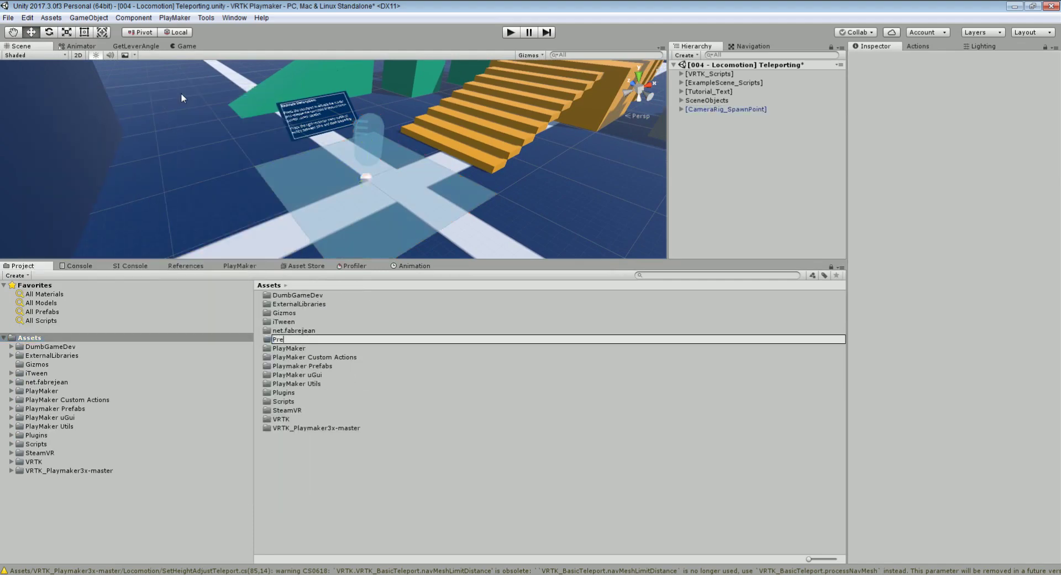
text(fabs)
key(Return)
key(Return)
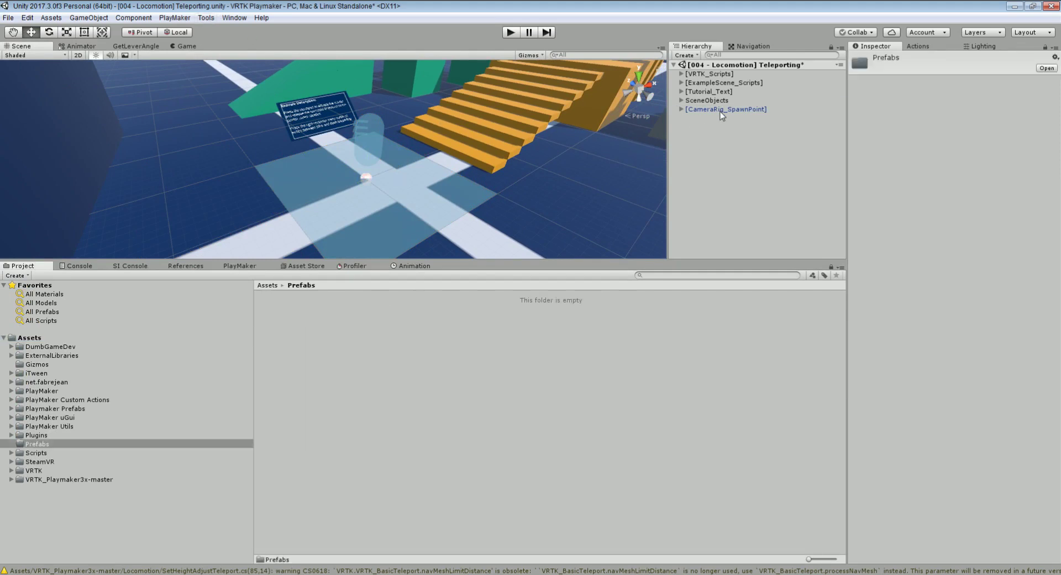
Save [CameraRig_SpawnPoint] and [VRTK_Scripts] from the Hierarchy as prefabs in Prefabs.
drag(720, 112, 459, 374)
drag(387, 363, 388, 361)
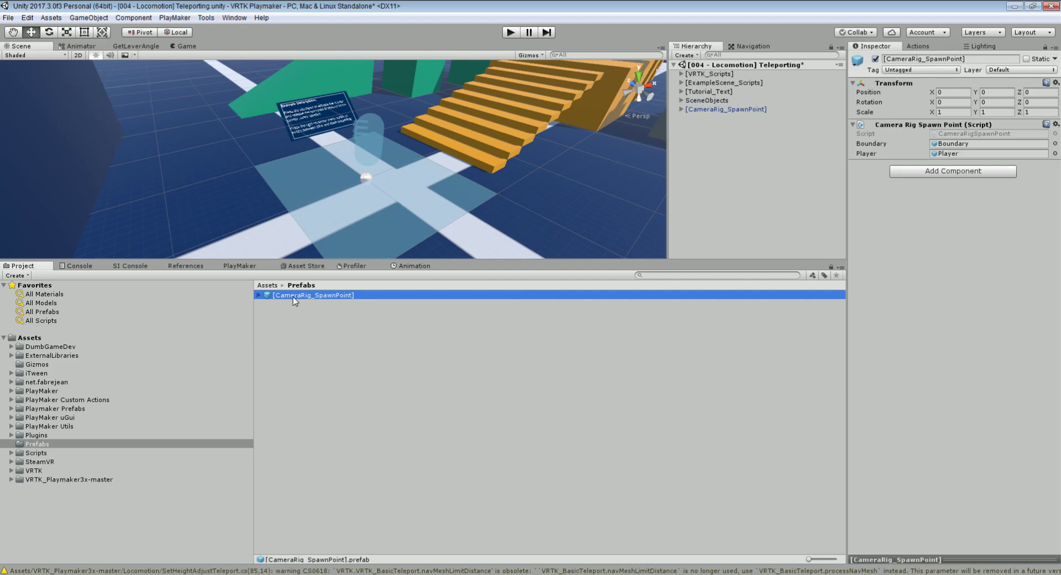
click(686, 74)
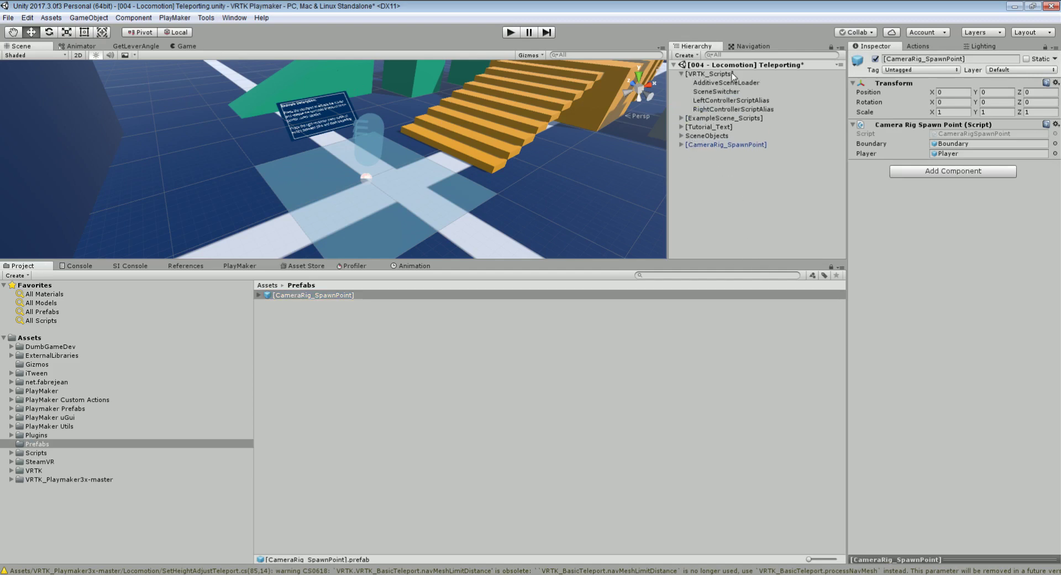
click(683, 74)
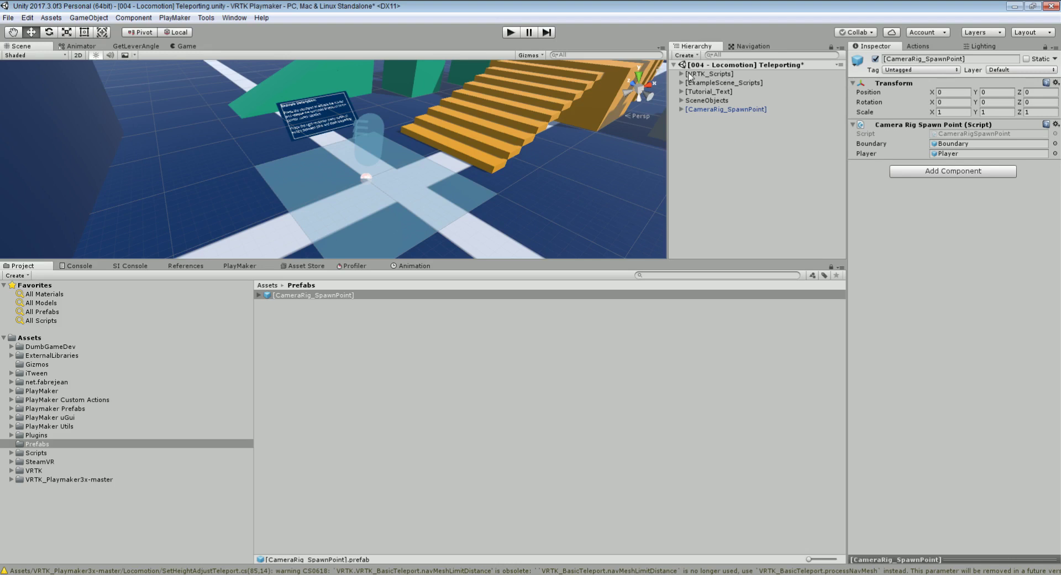
click(709, 74)
drag(314, 294, 300, 324)
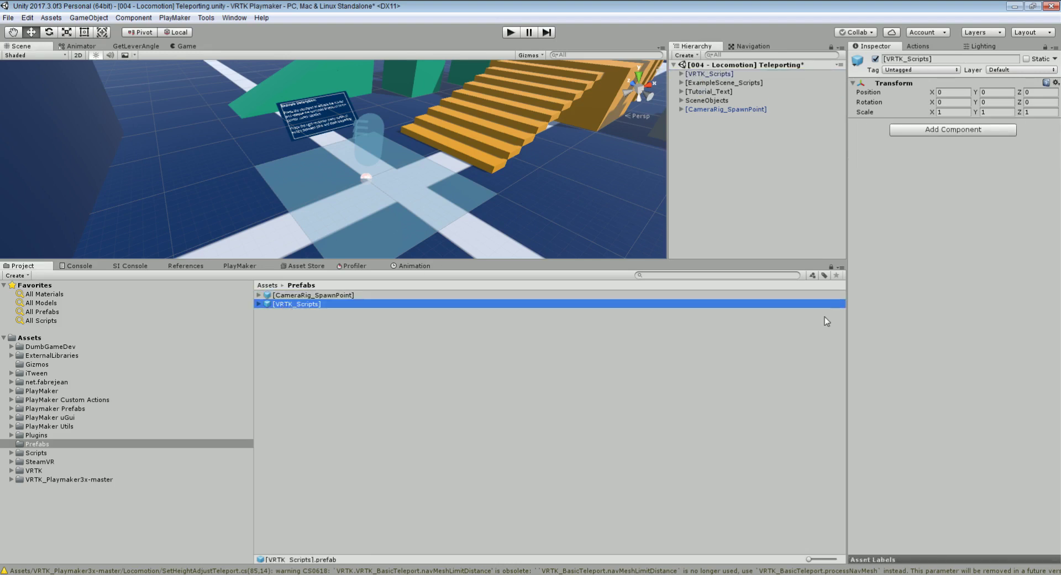
drag(845, 296, 898, 303)
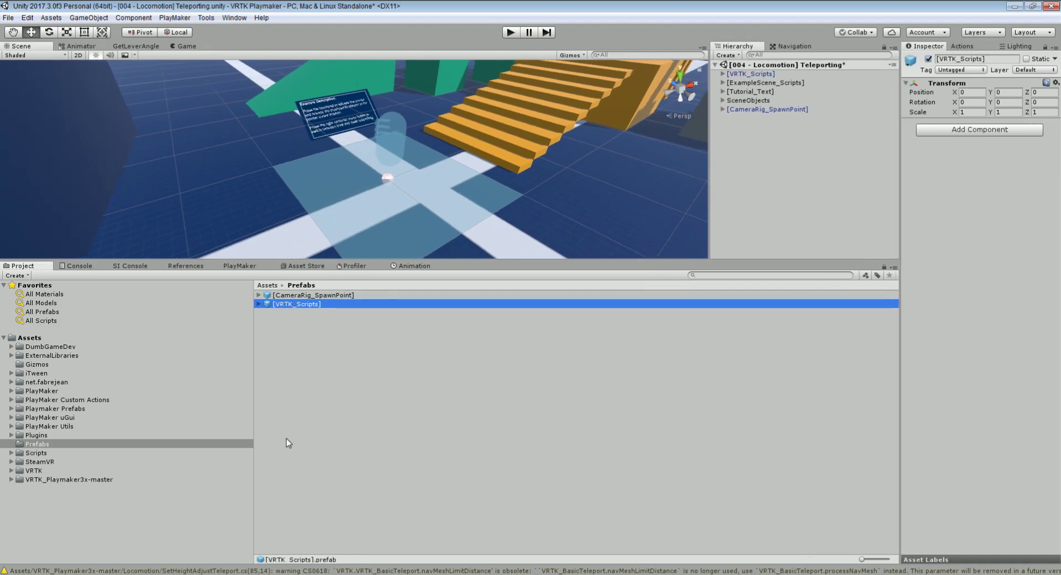
Open VRTK_SDKManager_Constructor from VRTK/Examples, choosing Don't Save for the Teleporting scene.
click(31, 471)
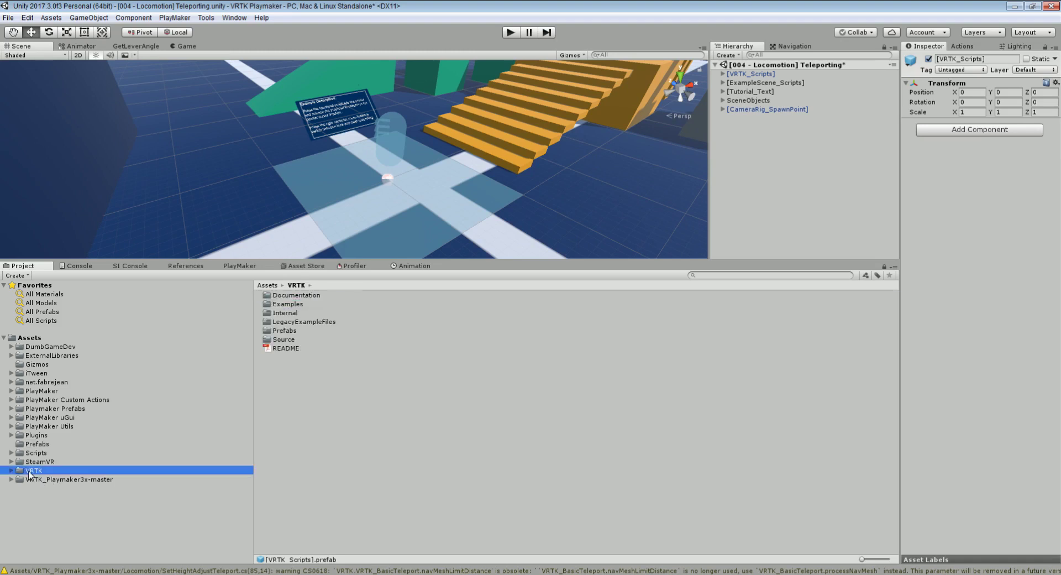
double_click(288, 304)
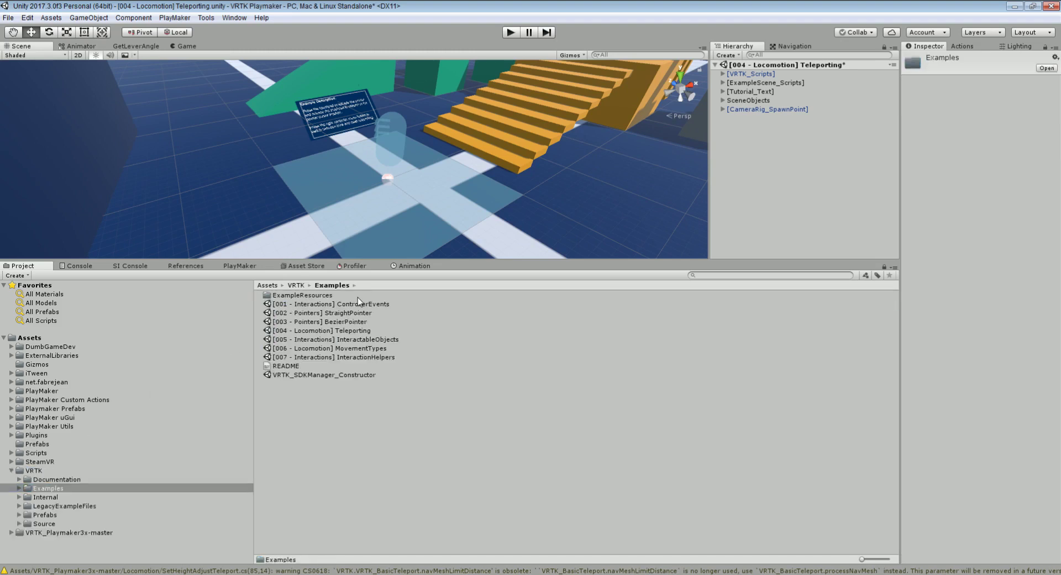
double_click(303, 376)
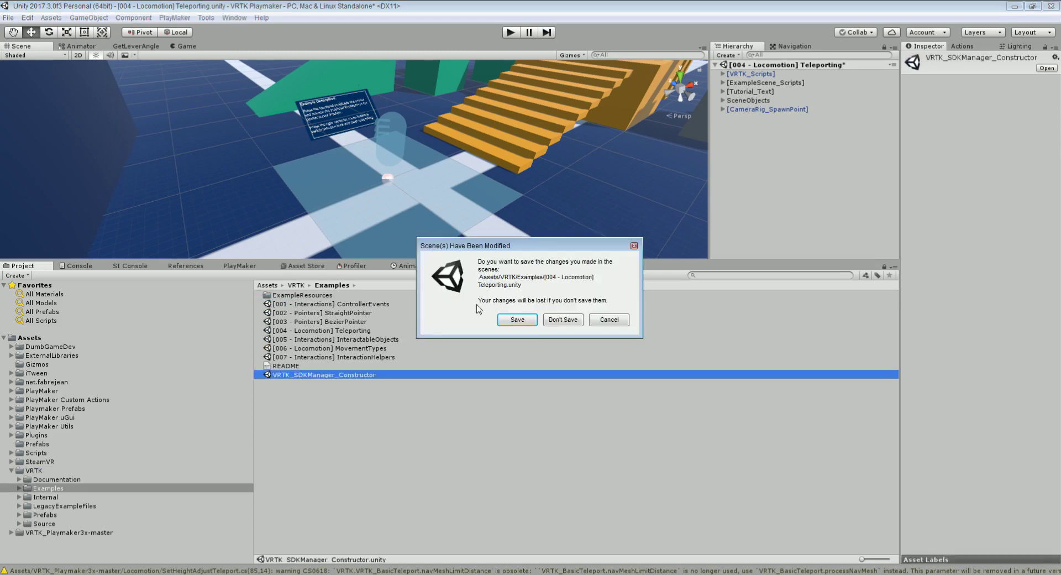
click(559, 323)
drag(368, 259, 349, 341)
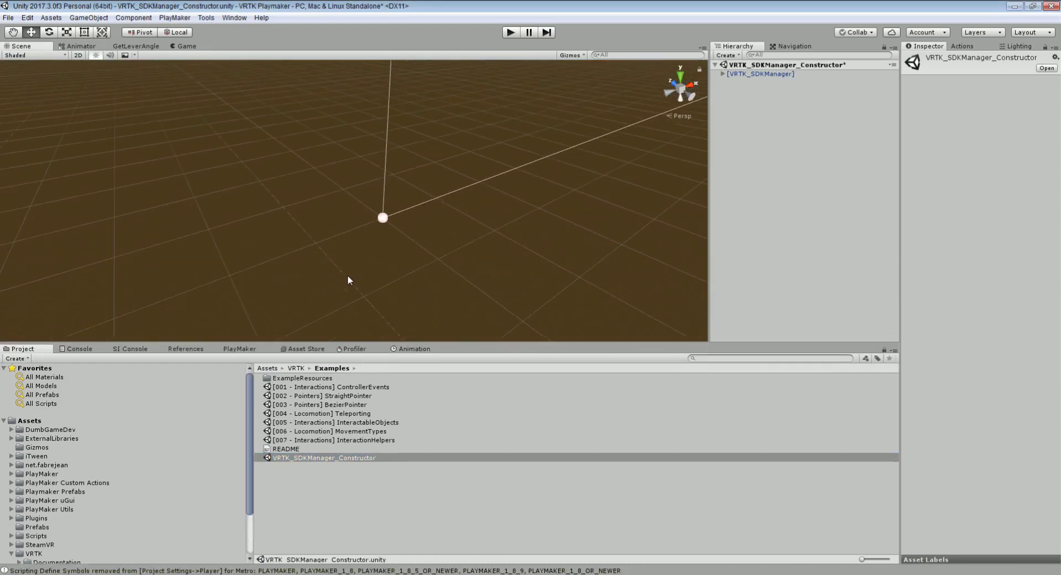
Expand [VRTK_SDKManager], SDKSetupSwitcher and [VRTK_SDKSetups] to inspect the SDK setups.
click(723, 73)
click(730, 92)
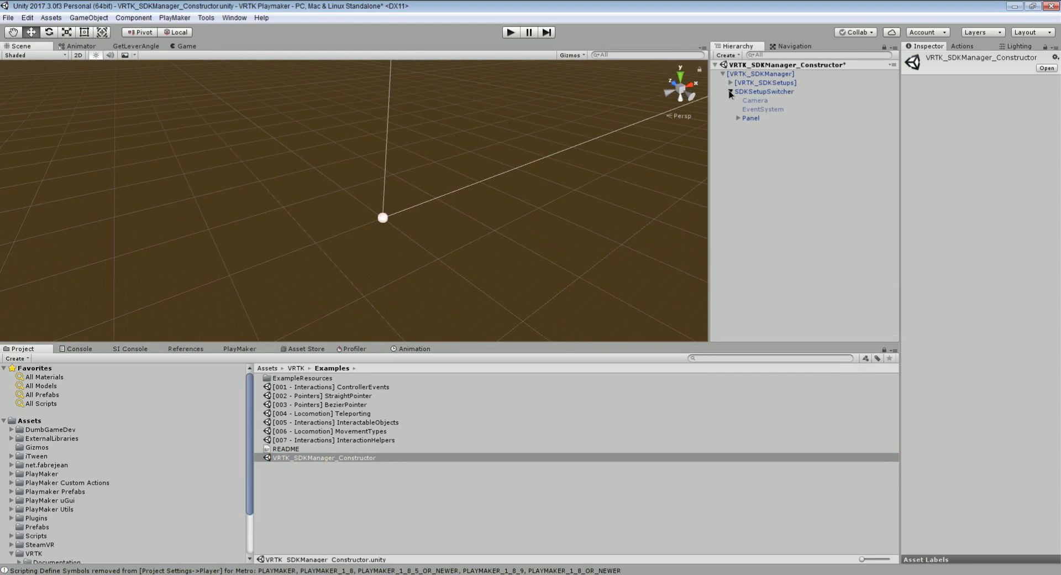
click(730, 91)
click(730, 83)
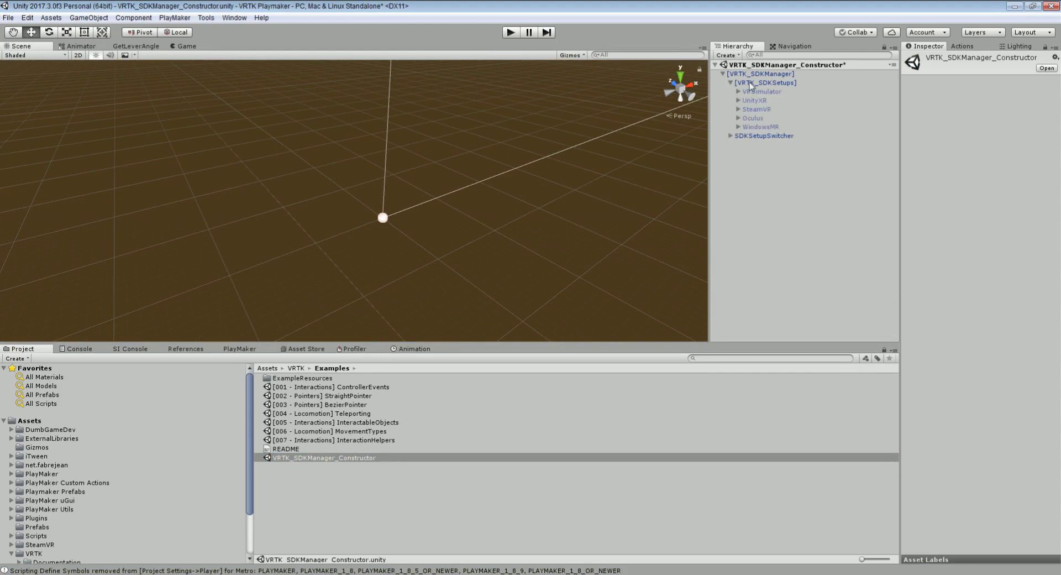
click(731, 83)
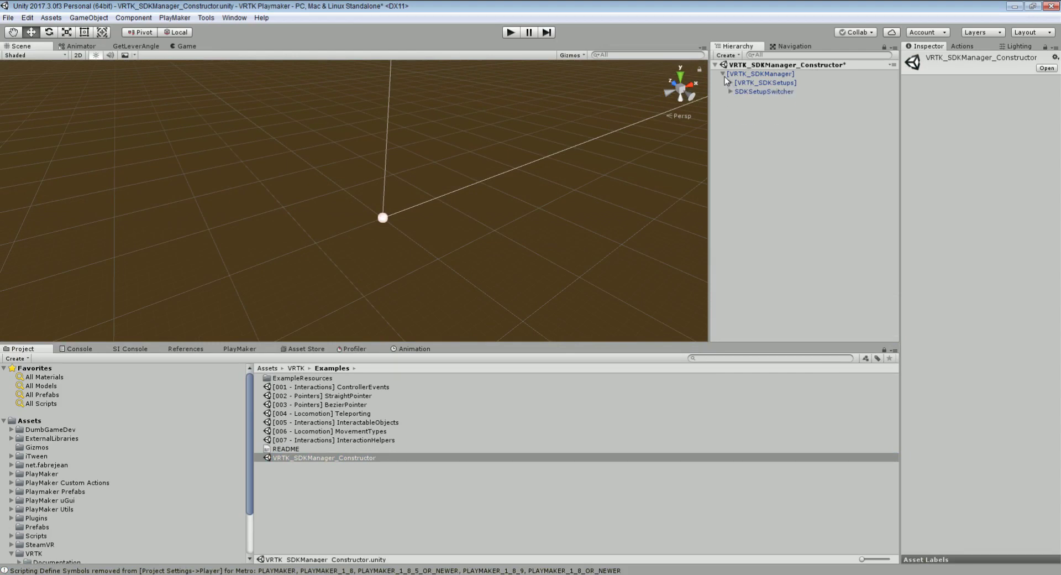
click(724, 74)
click(10, 18)
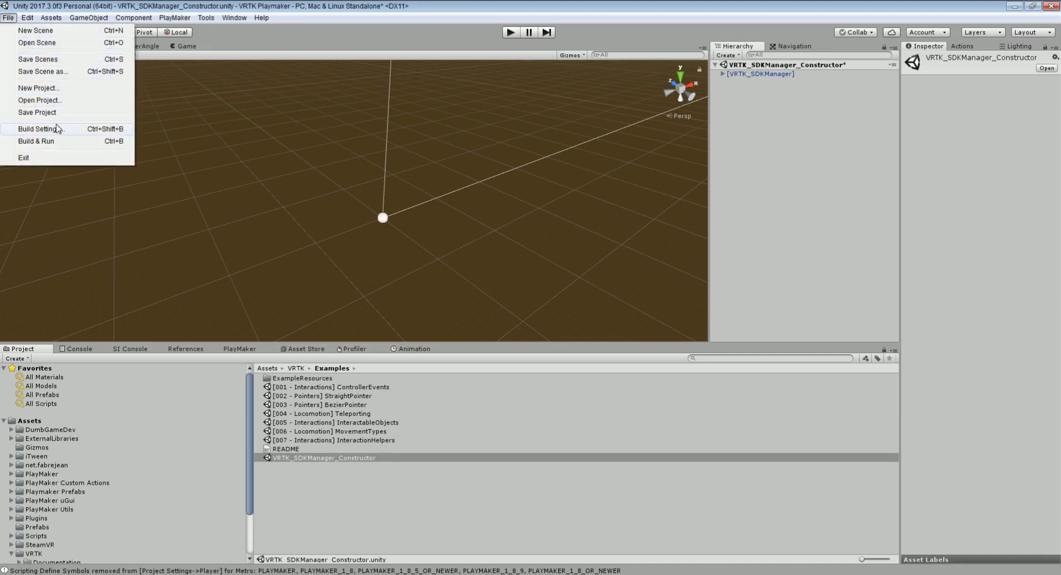
Review the scene list in Build Settings and close it without removing anything.
click(41, 128)
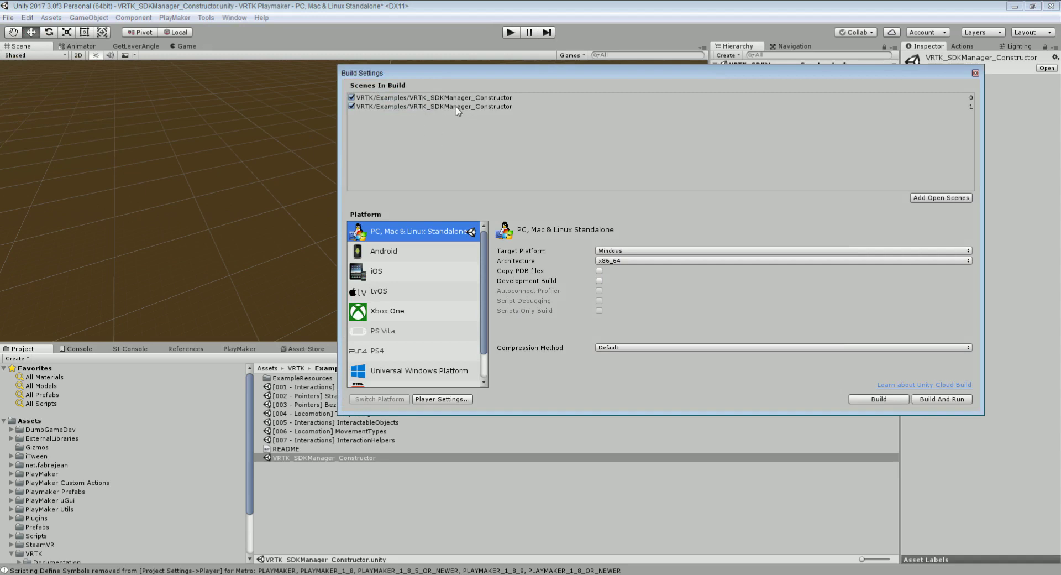
right_click(379, 107)
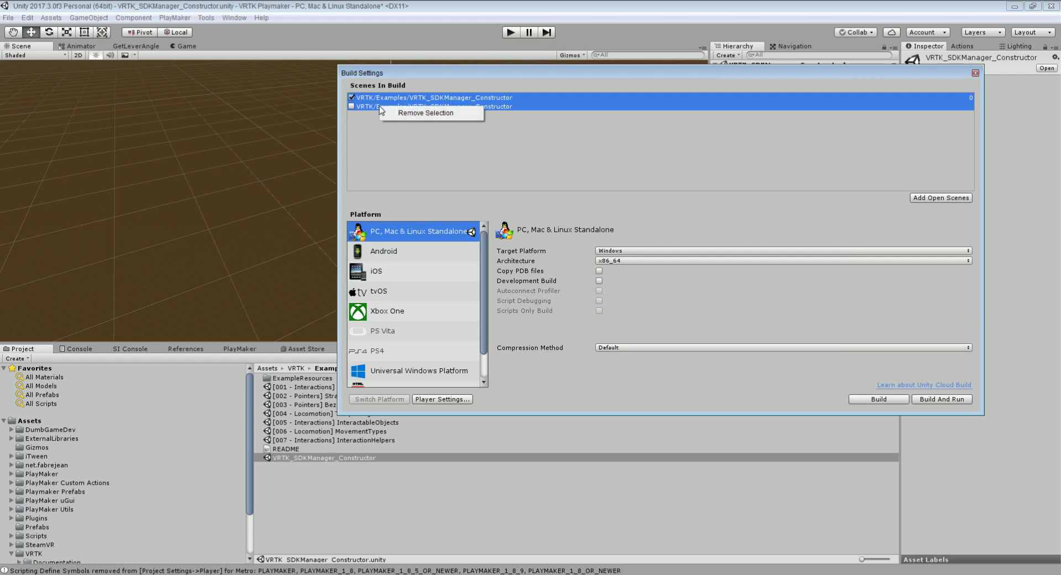
click(373, 108)
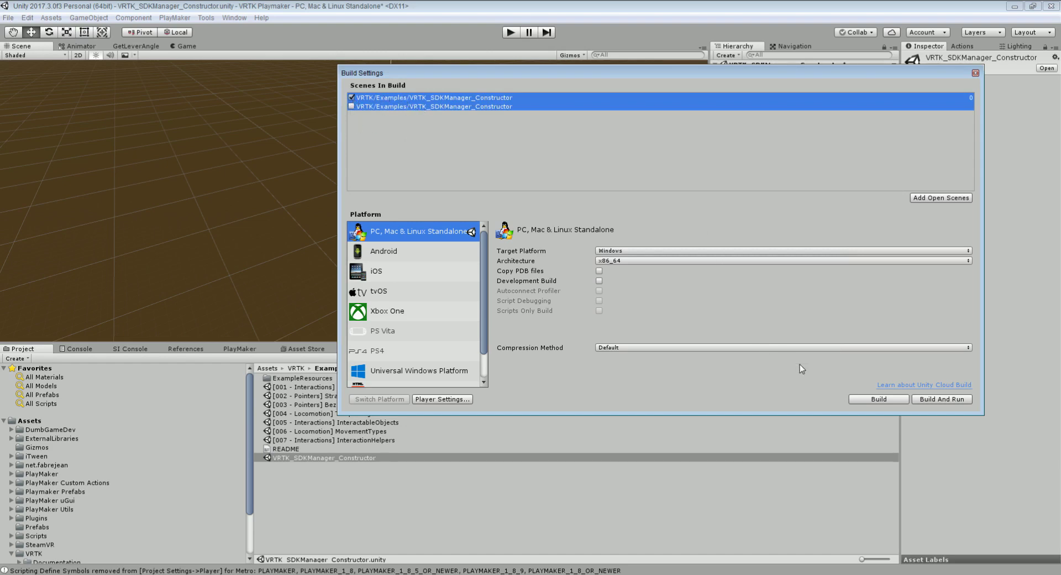
click(976, 73)
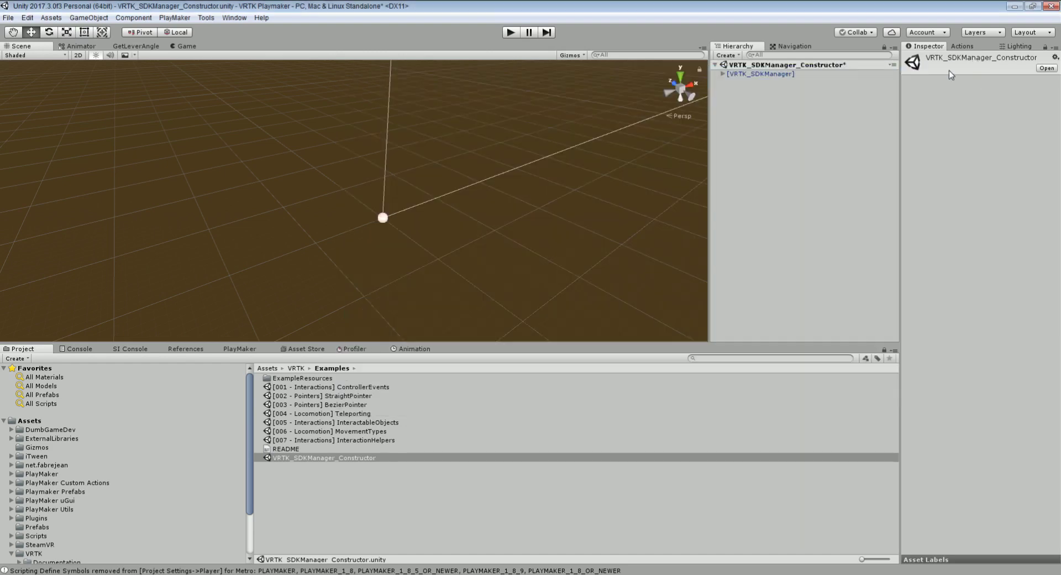
Expand [VRTK_SDKManager] to reveal [VRTK_SDKSetups] and SDKSetupSwitcher, resizing the panels.
mouse_move(306, 339)
mouse_down()
mouse_move(304, 365)
mouse_move(301, 356)
mouse_up()
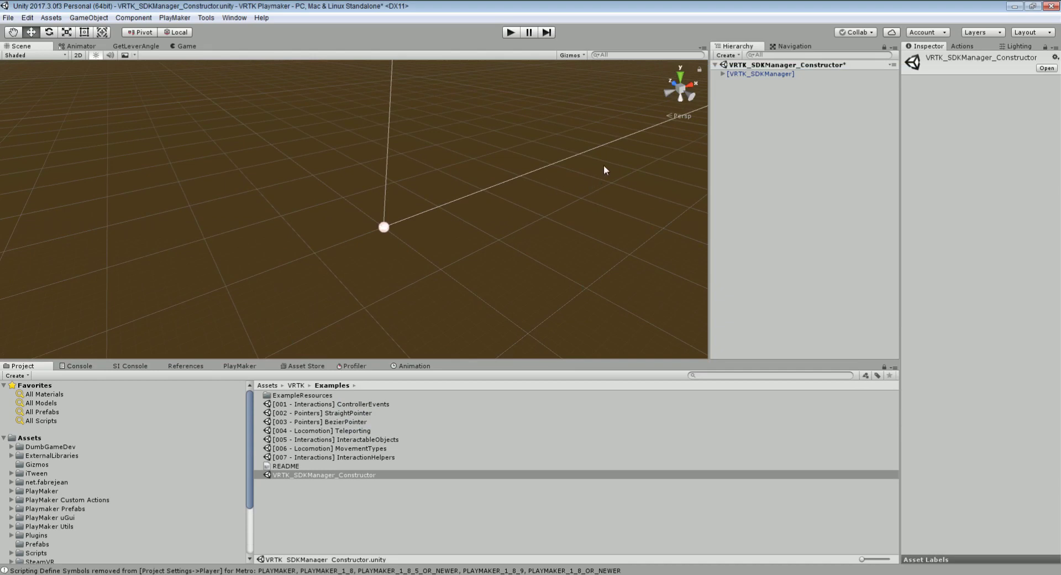
click(723, 74)
click(730, 83)
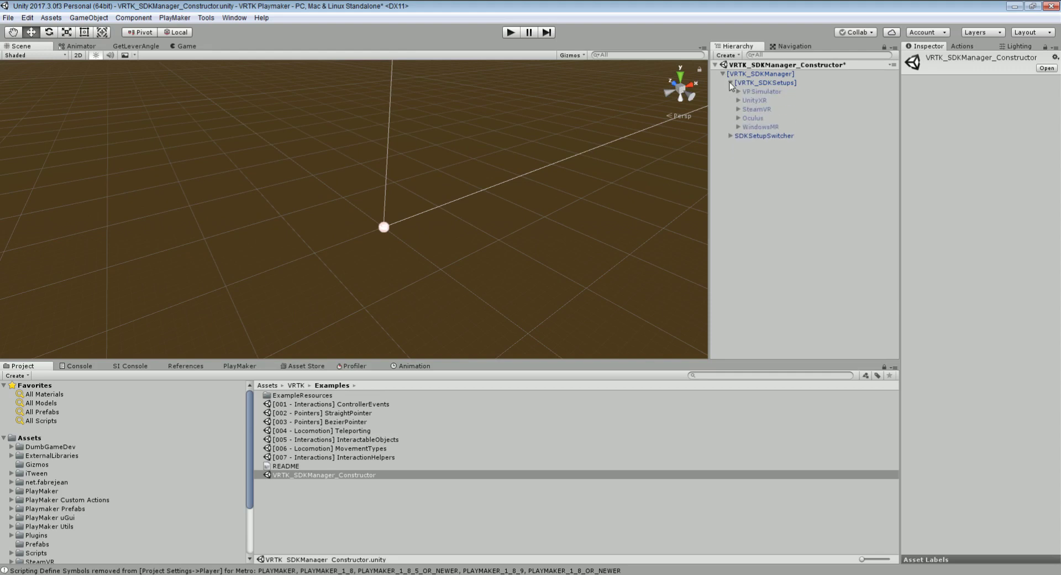
click(730, 83)
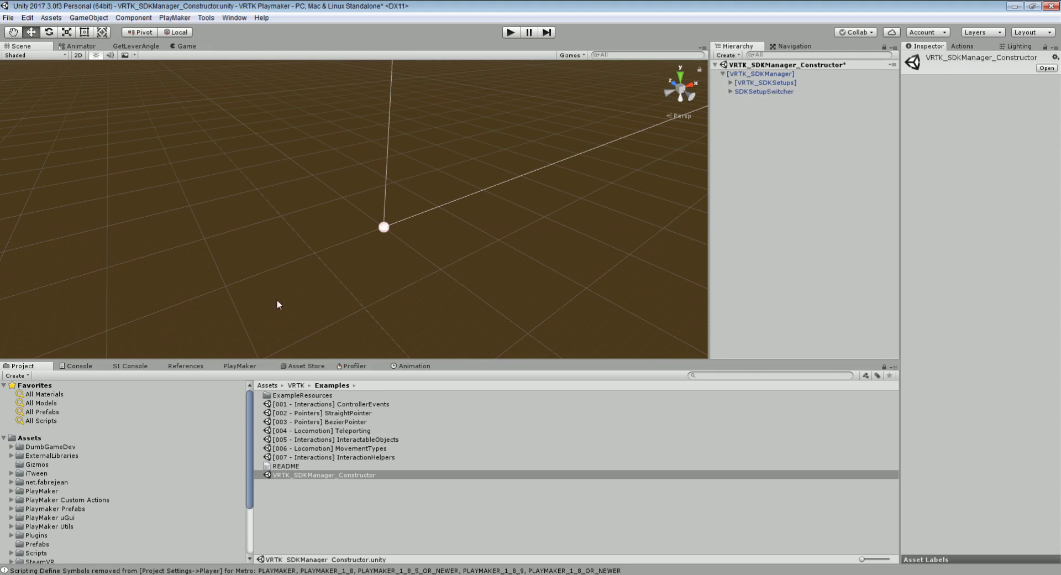
drag(151, 356, 151, 311)
Start a new scene and add a 3D Cube from the Hierarchy.
click(9, 18)
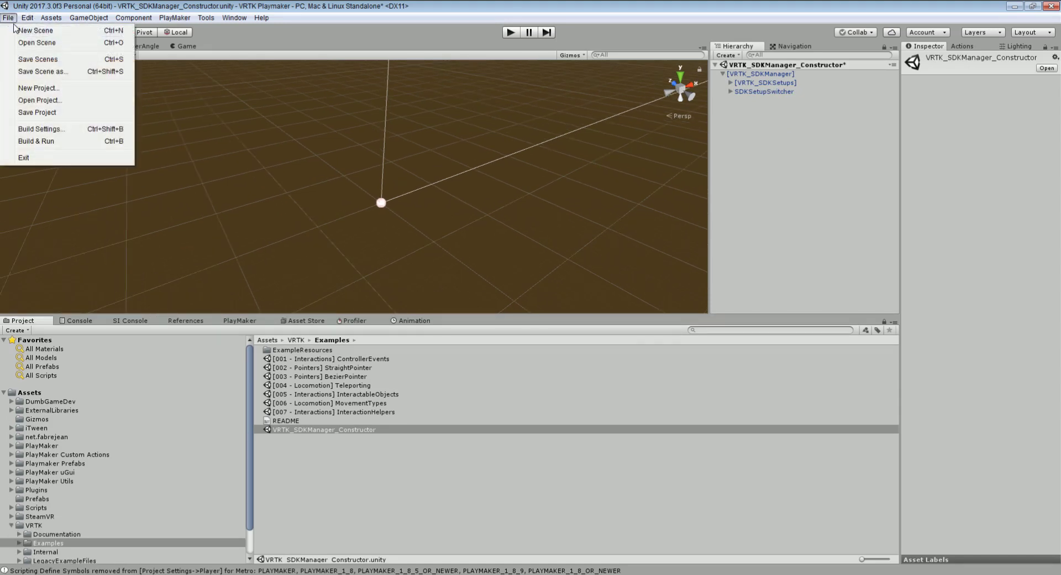
click(19, 27)
click(565, 315)
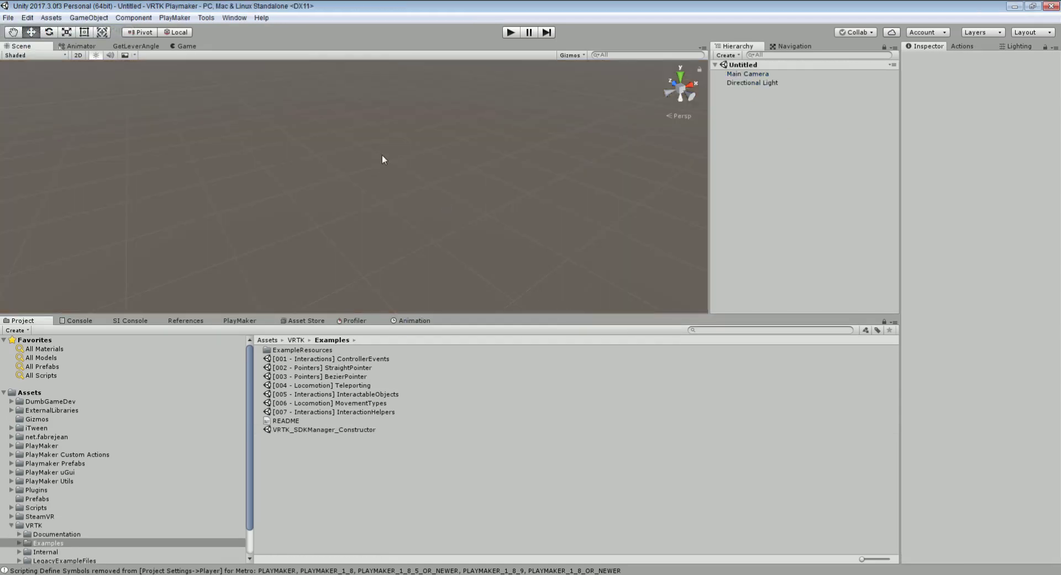
drag(355, 313, 376, 360)
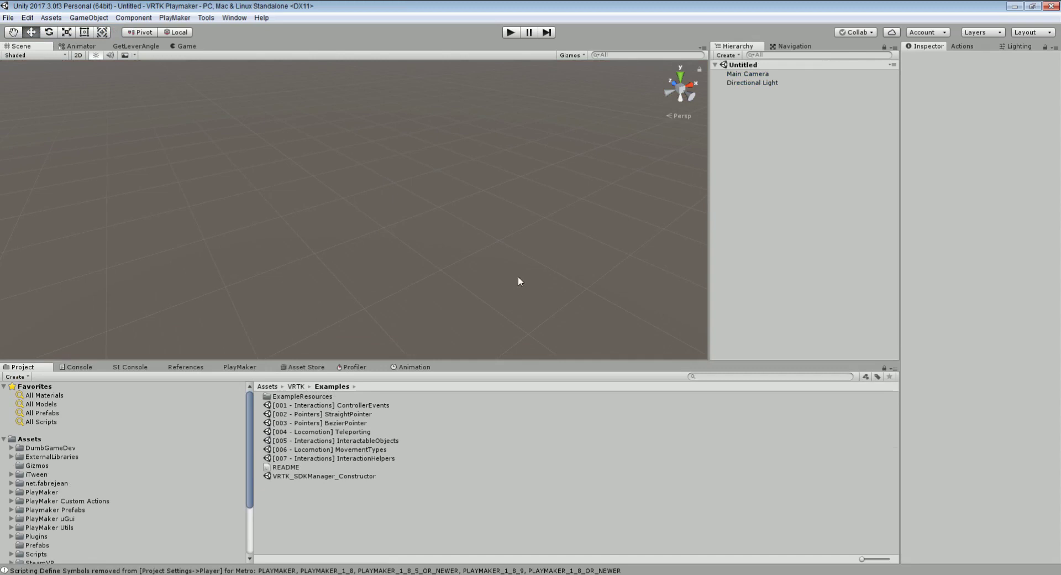
right_click(754, 119)
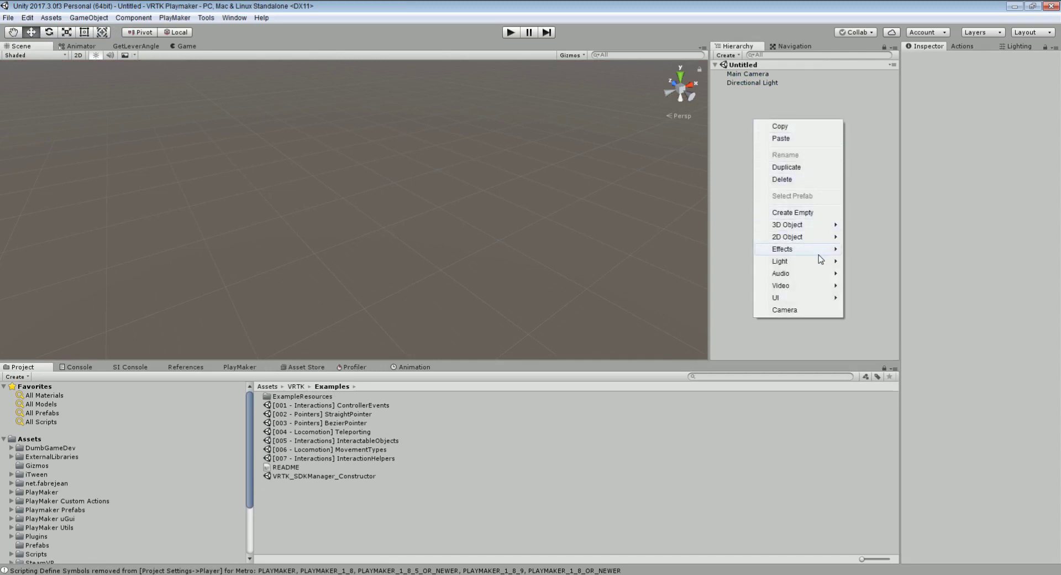
mouse_move(822, 226)
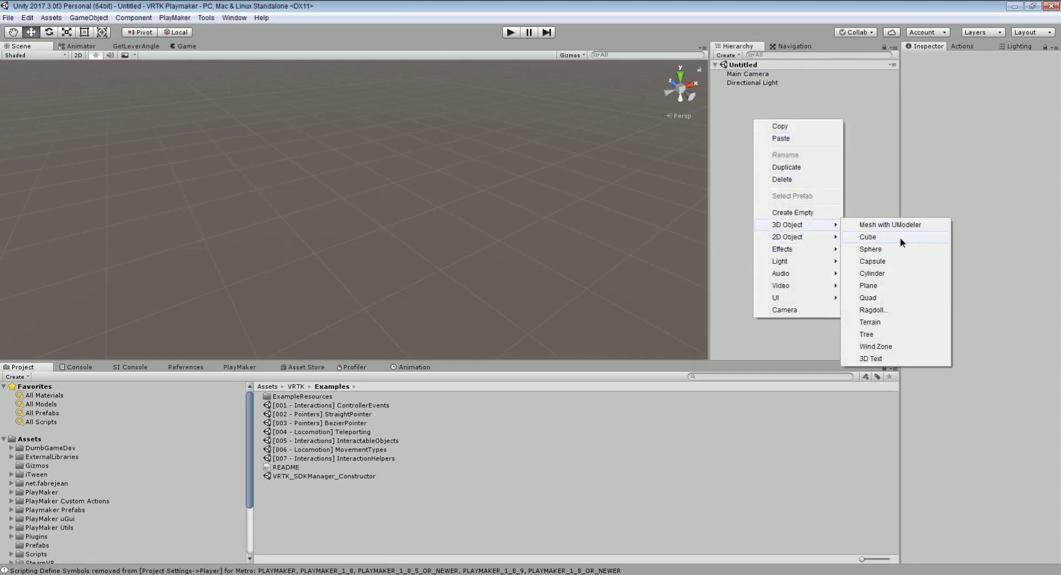
click(865, 238)
Set the cube's scale to 20, 0.1, 20 and position to 0, 0, 0.
click(972, 112)
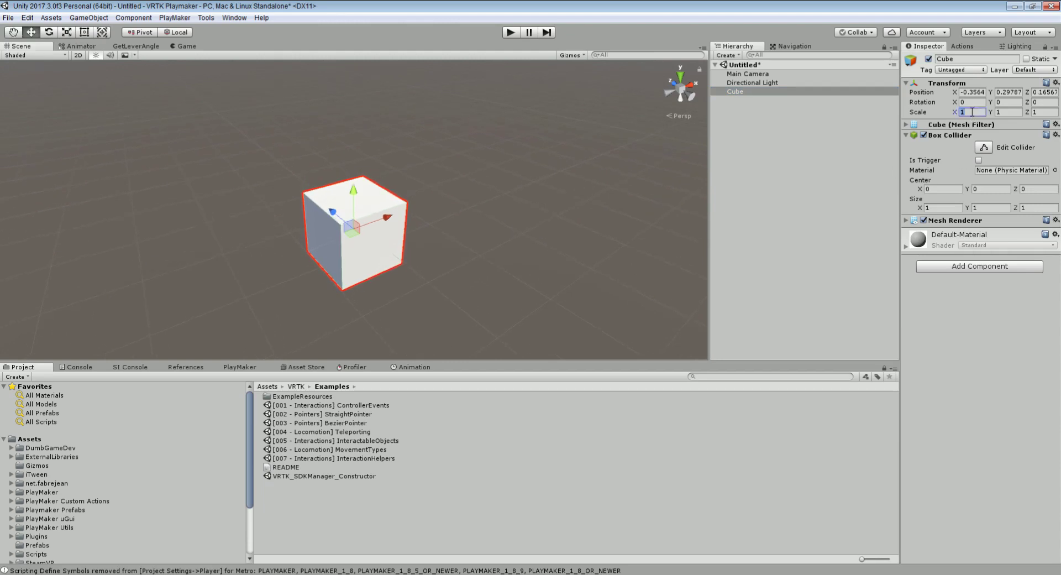
text(20)
key(Tab)
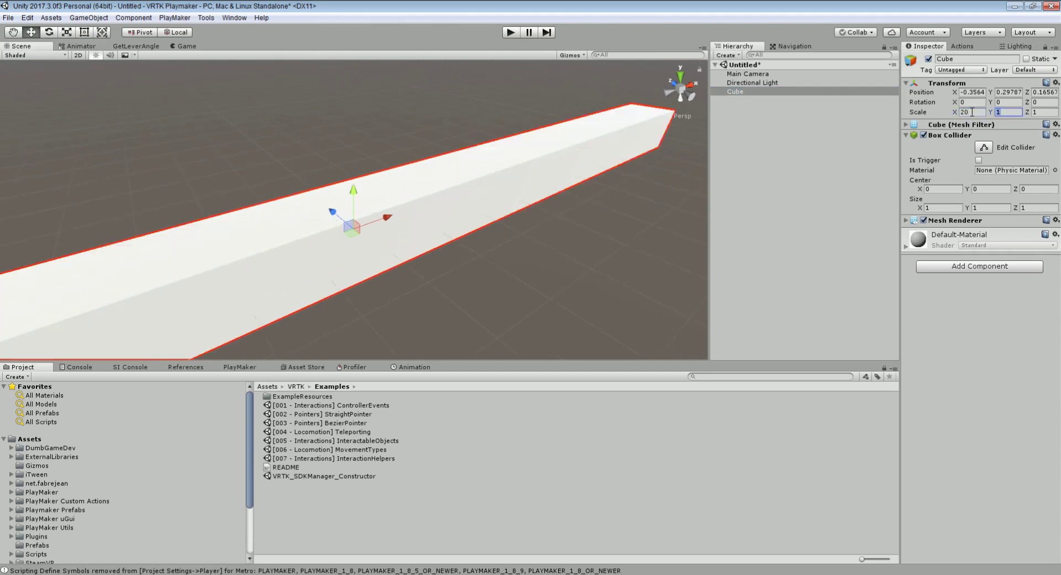
text(.1)
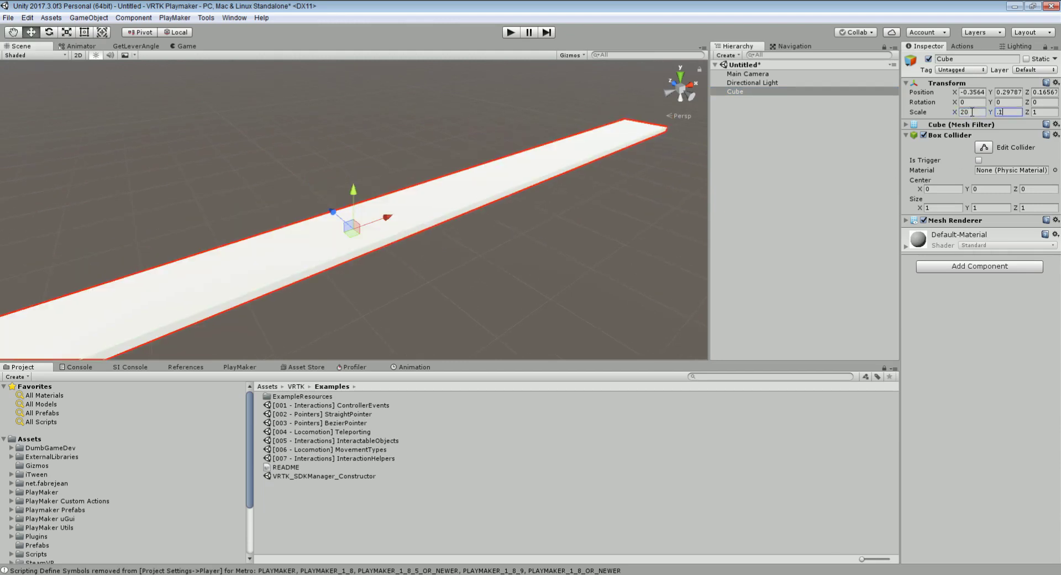
key(Tab)
text(20)
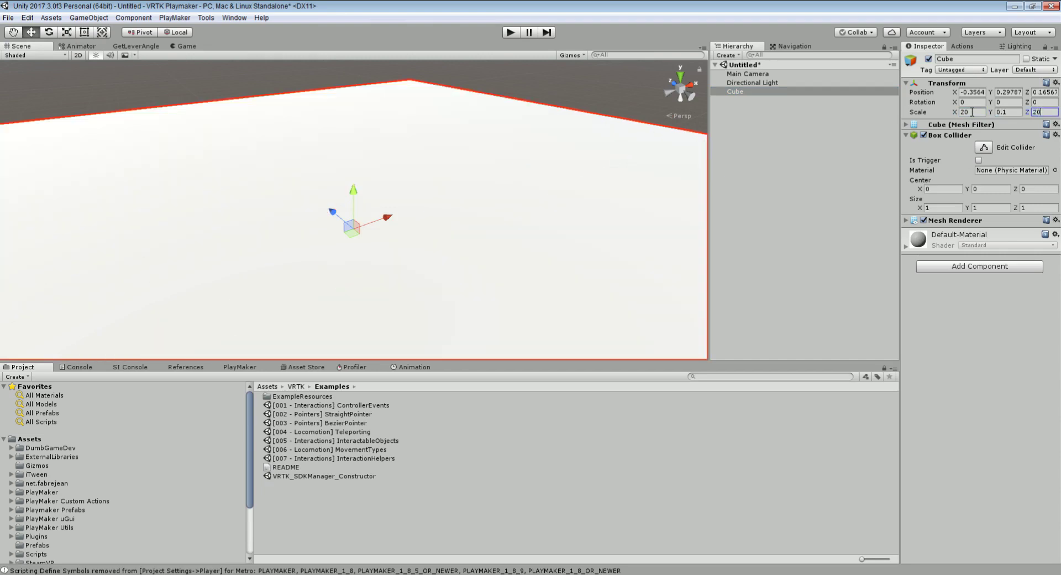
alt+drag(689, 197, 459, 265)
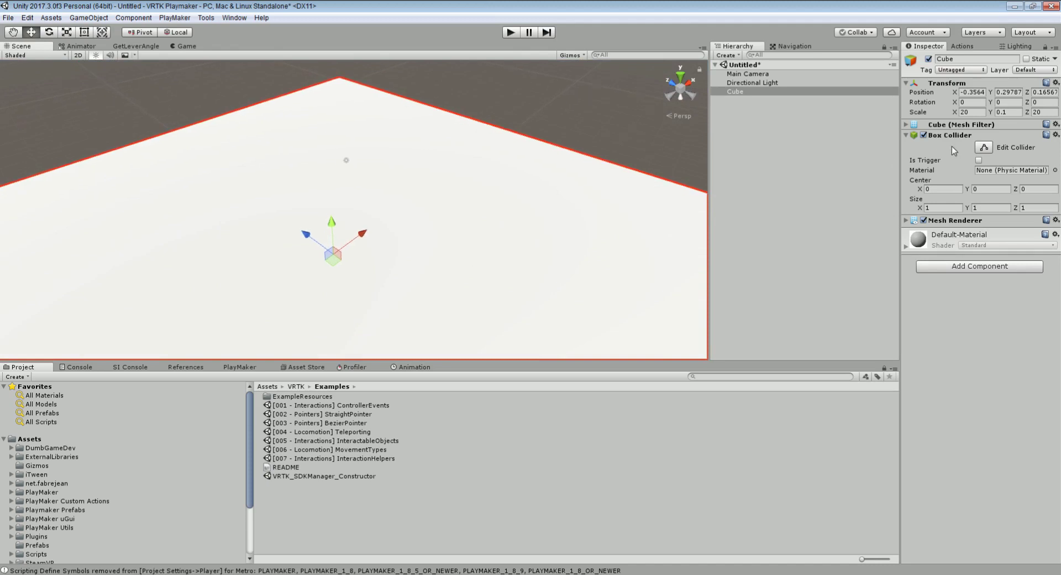
text(0)
key(Tab)
text(0)
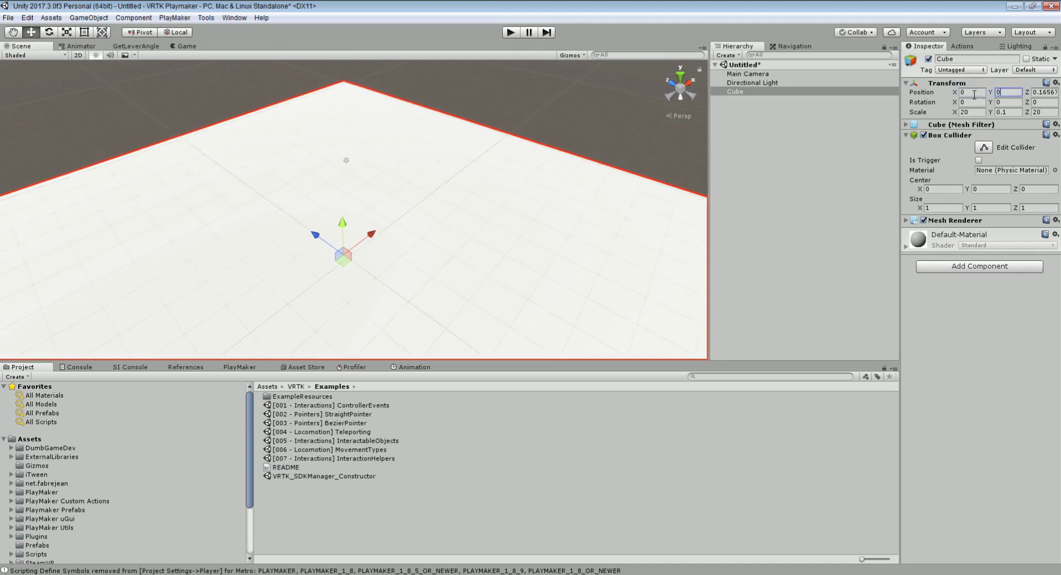
key(Tab)
text(0)
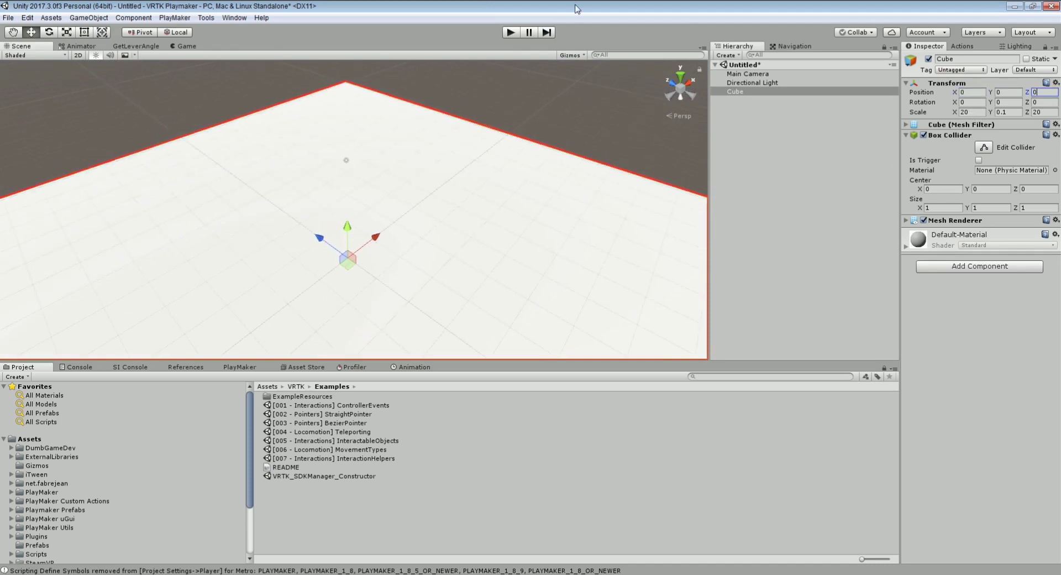
click(83, 474)
scroll(79, 473, down, 3)
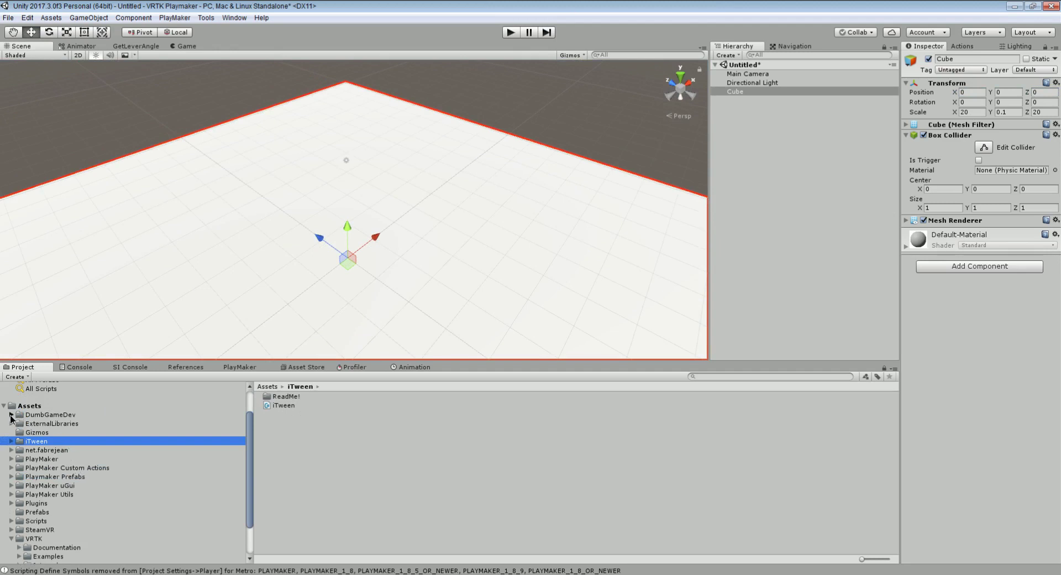
Apply the PaleGreen material from DumbGameDev/Material/SolidColors to the floor cube.
click(12, 414)
click(19, 459)
click(33, 460)
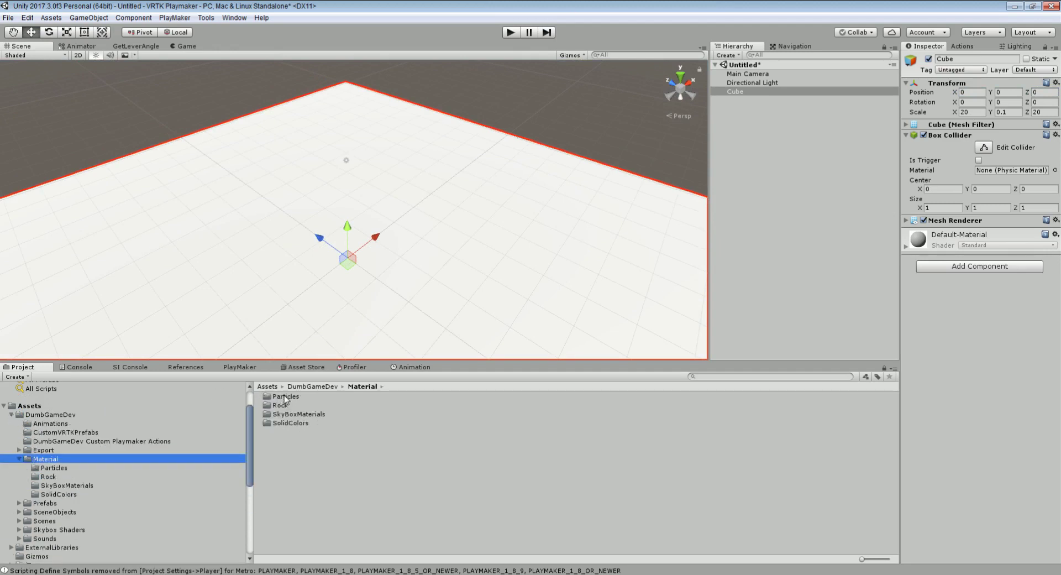
double_click(293, 423)
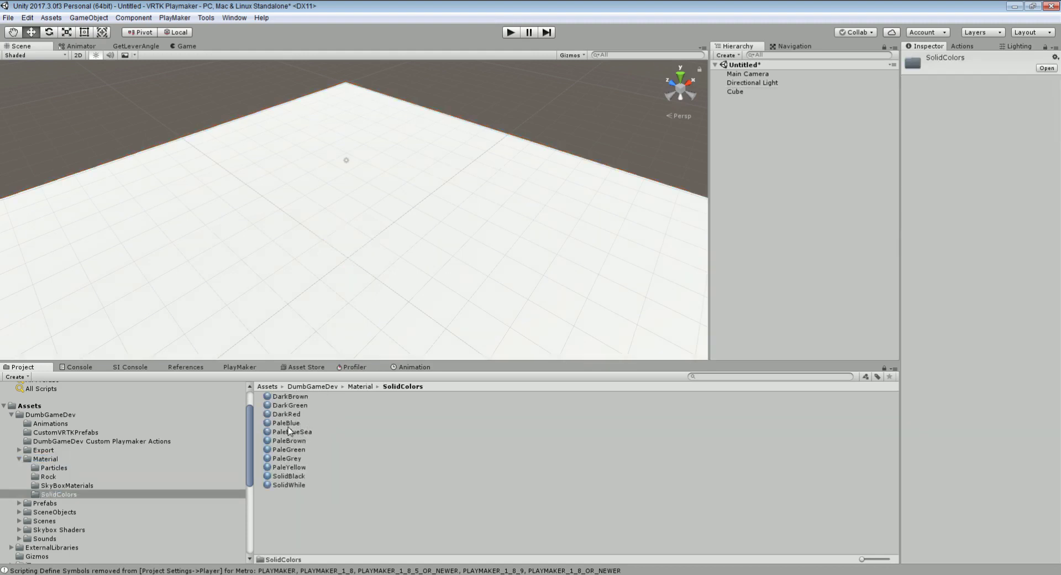
drag(284, 449, 324, 288)
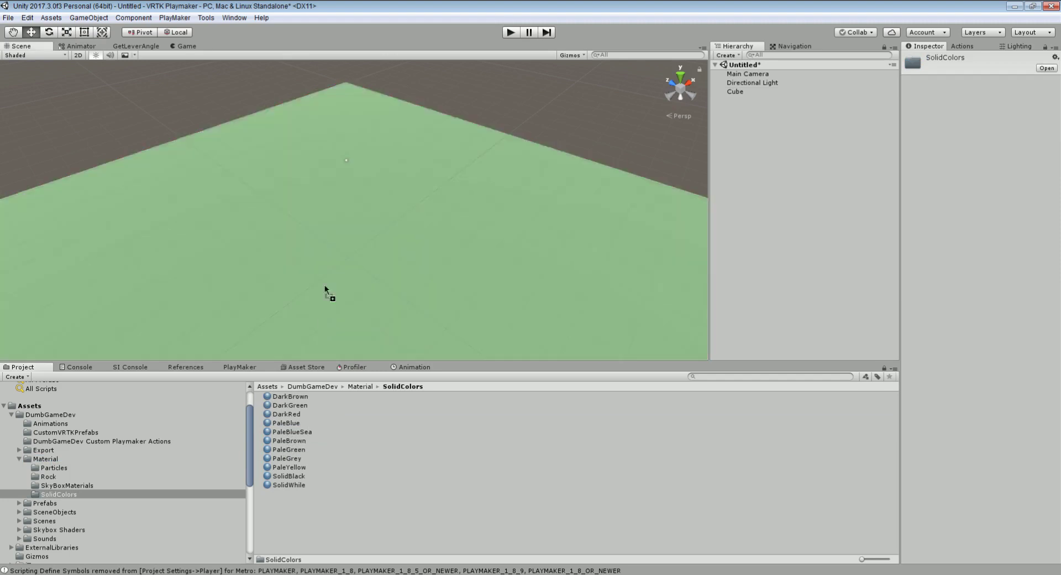
key(q)
right_drag(395, 299, 327, 246)
key(w)
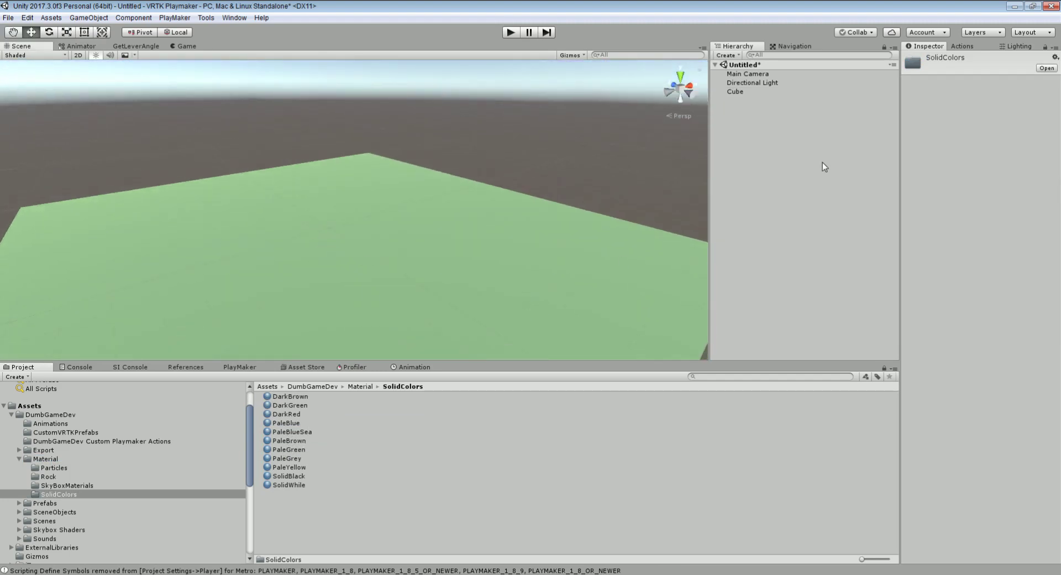
Rename the Cube object to Floor in the Inspector.
click(11, 415)
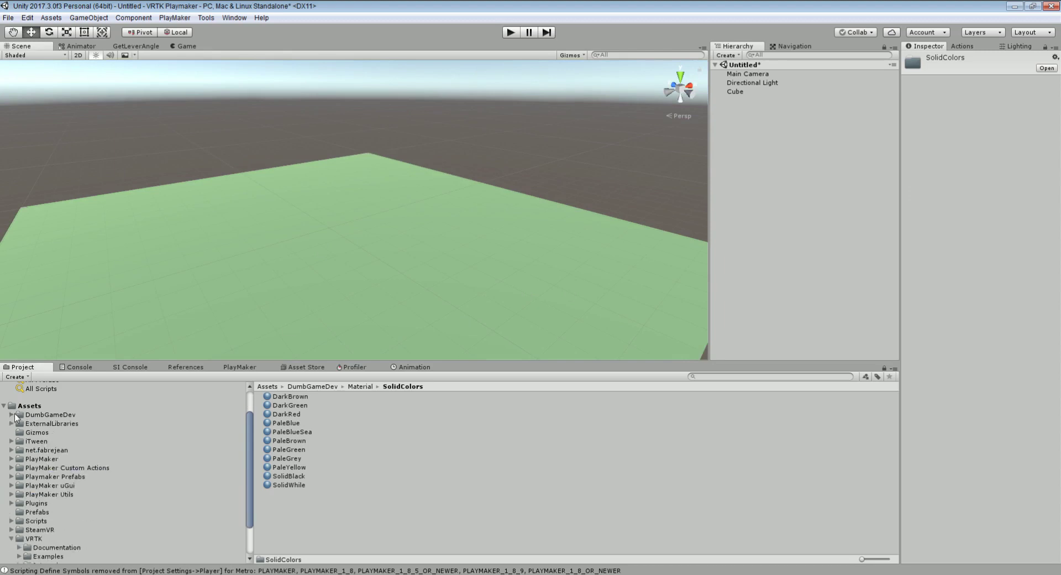
click(752, 93)
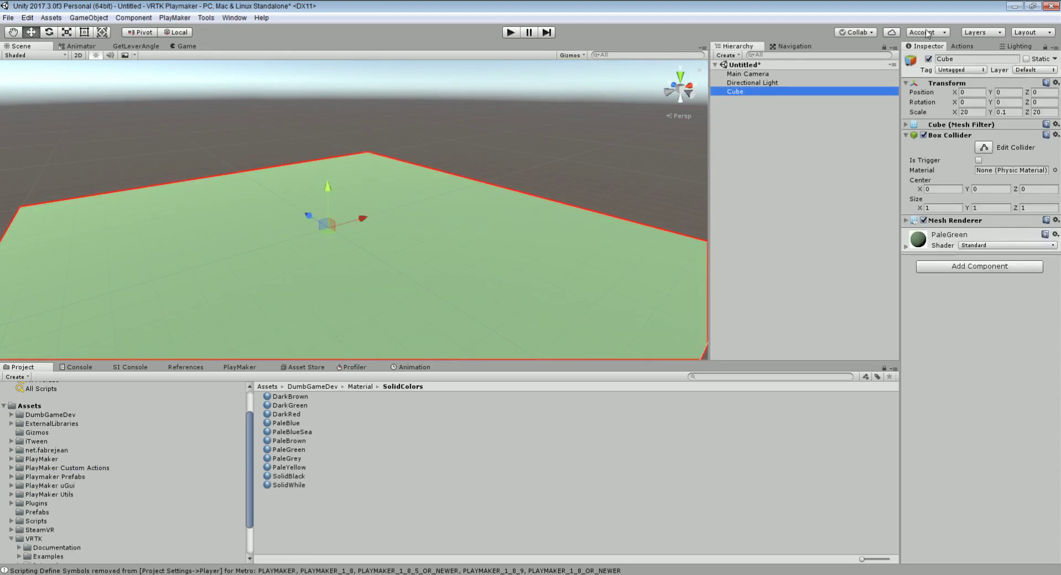
click(956, 57)
drag(957, 59, 930, 60)
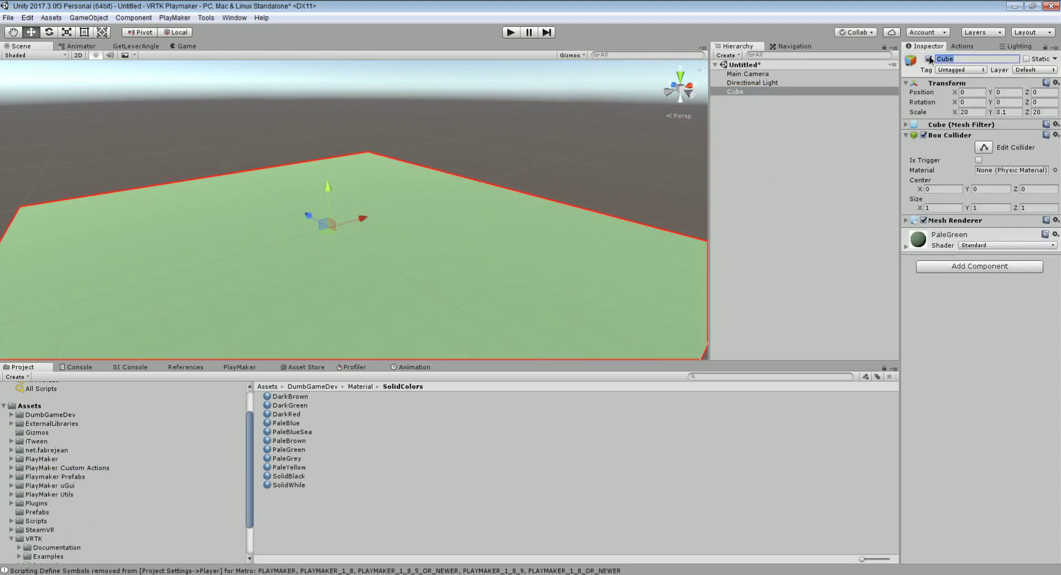
text(Floor)
key(Return)
click(11, 538)
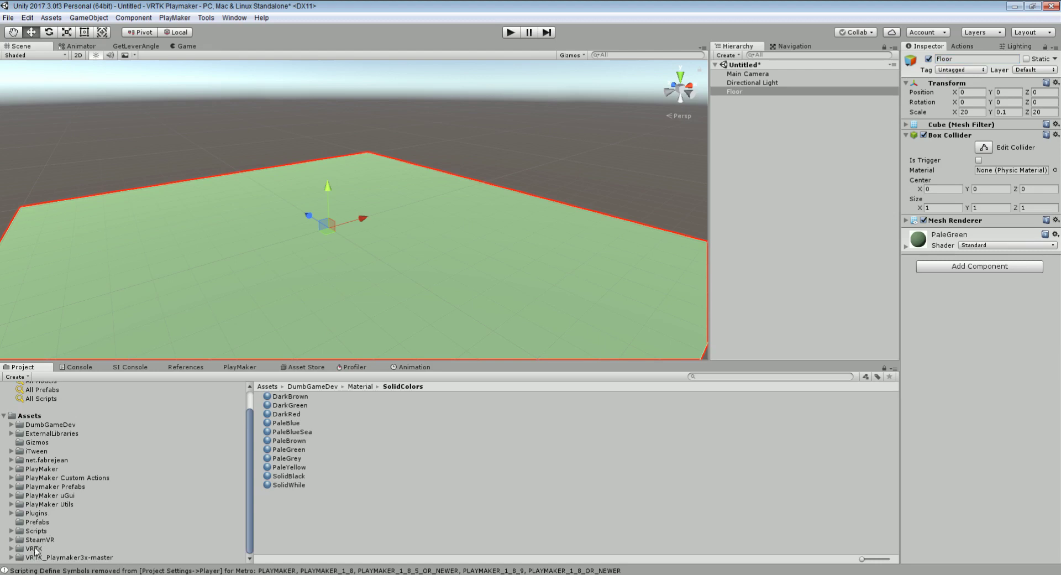
Drag [CameraRig_SpawnPoint] and [VRTK_Scripts] from Assets/Prefabs onto the PaleGreen floor.
click(36, 523)
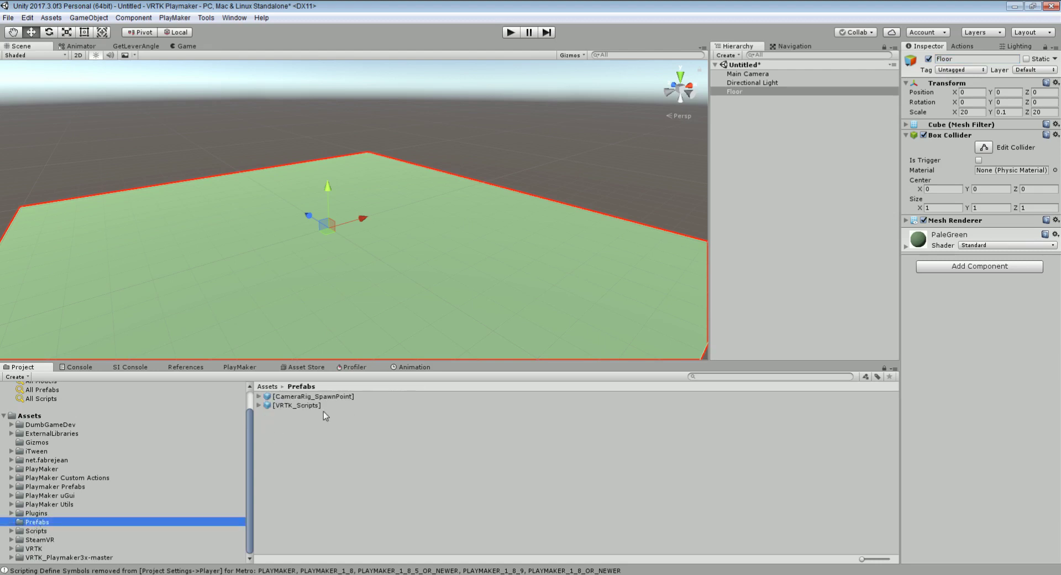
drag(283, 397, 311, 275)
alt+drag(356, 315, 377, 302)
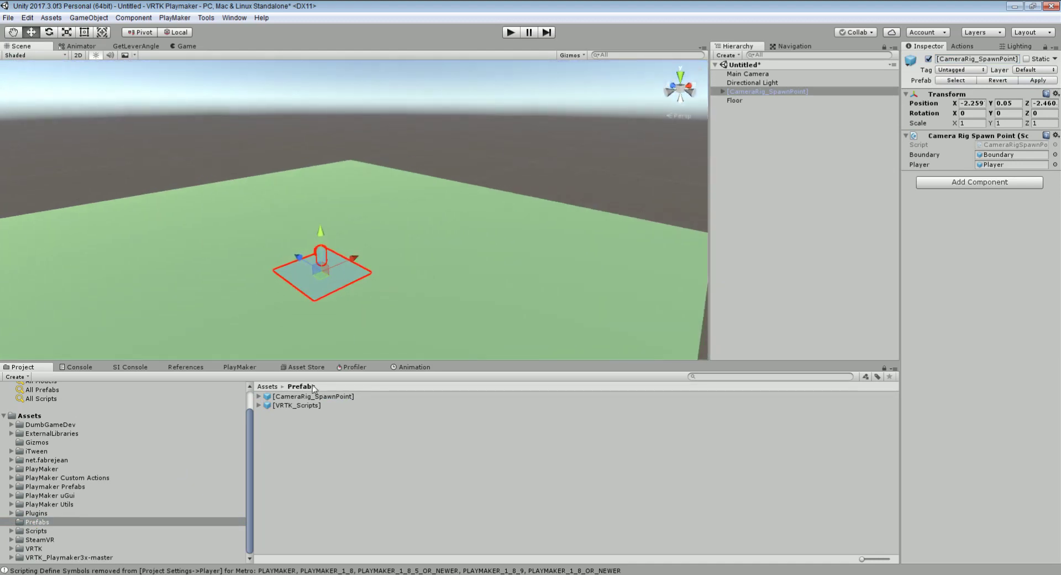
drag(287, 407, 402, 261)
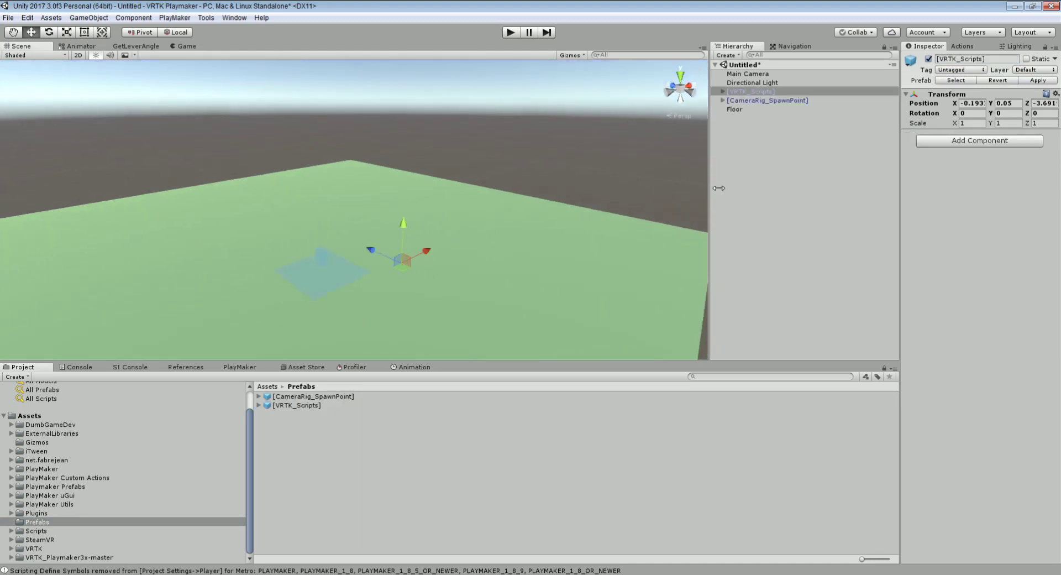
Zero the [VRTK_Scripts] position and expand it to show its child objects.
click(977, 104)
text(0)
key(Tab)
text(0)
key(Tab)
text(0)
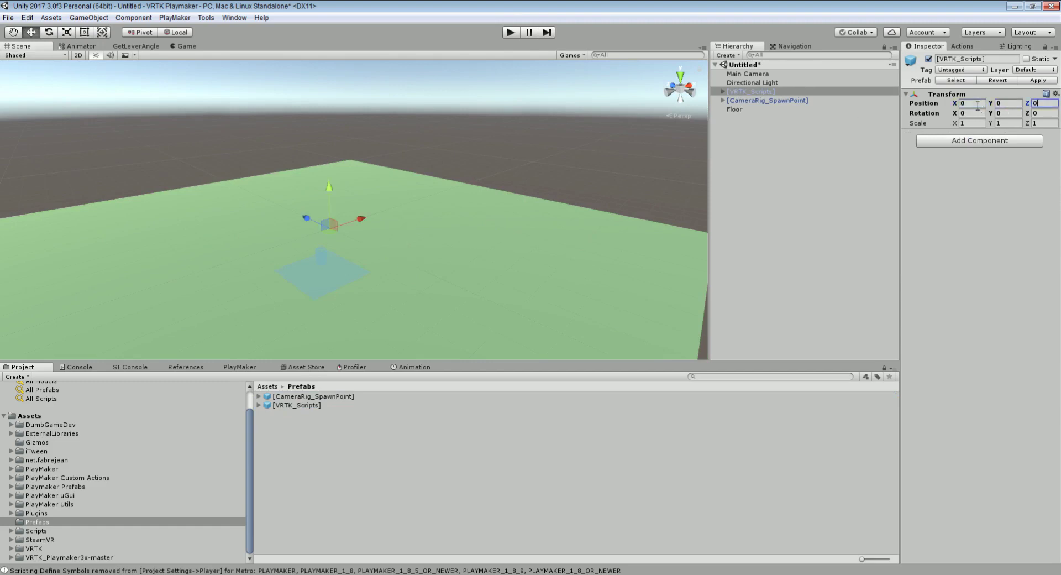
alt+drag(462, 274, 730, 218)
click(724, 91)
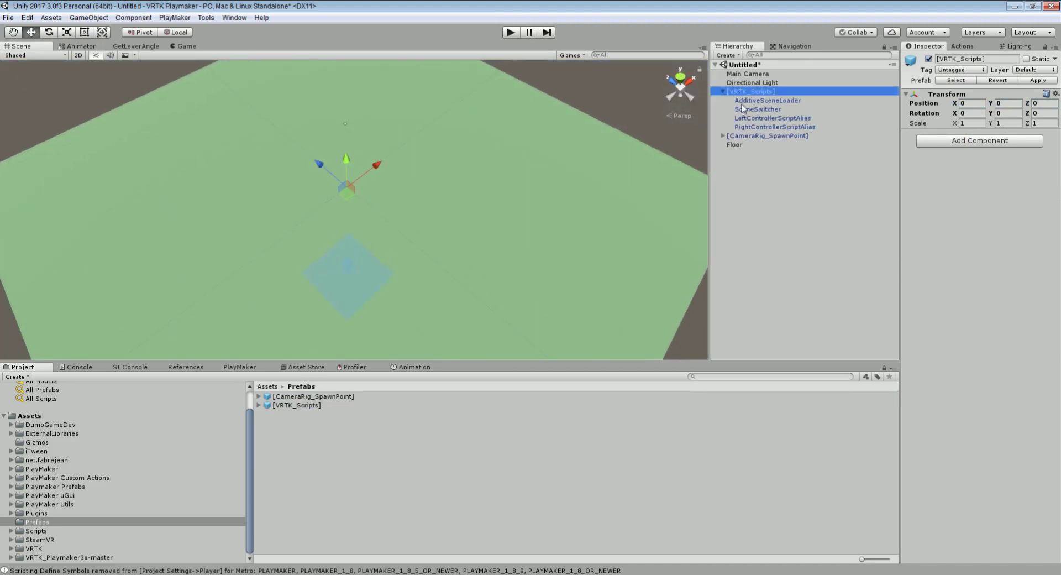
Widen the Inspector and drag [CameraRig_SpawnPoint] into AdditiveSceneLoader's Spawn Point field.
click(742, 101)
drag(900, 173, 692, 189)
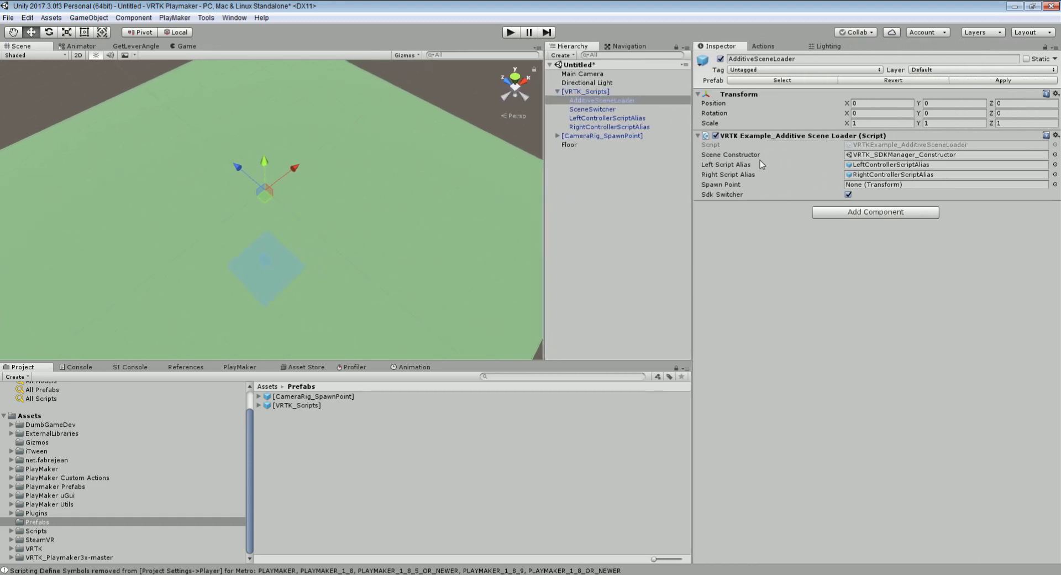
mouse_move(723, 190)
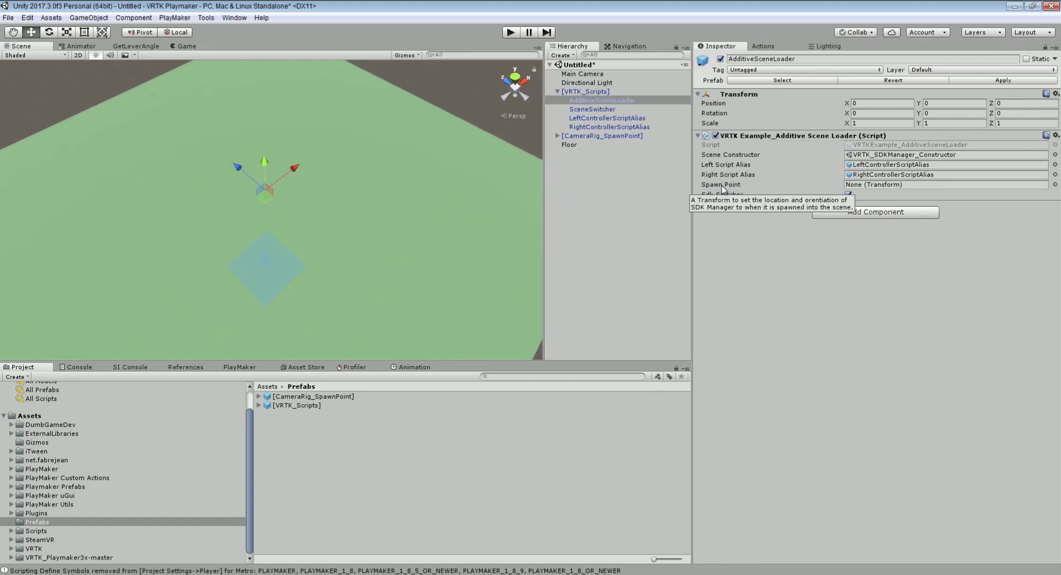
click(579, 135)
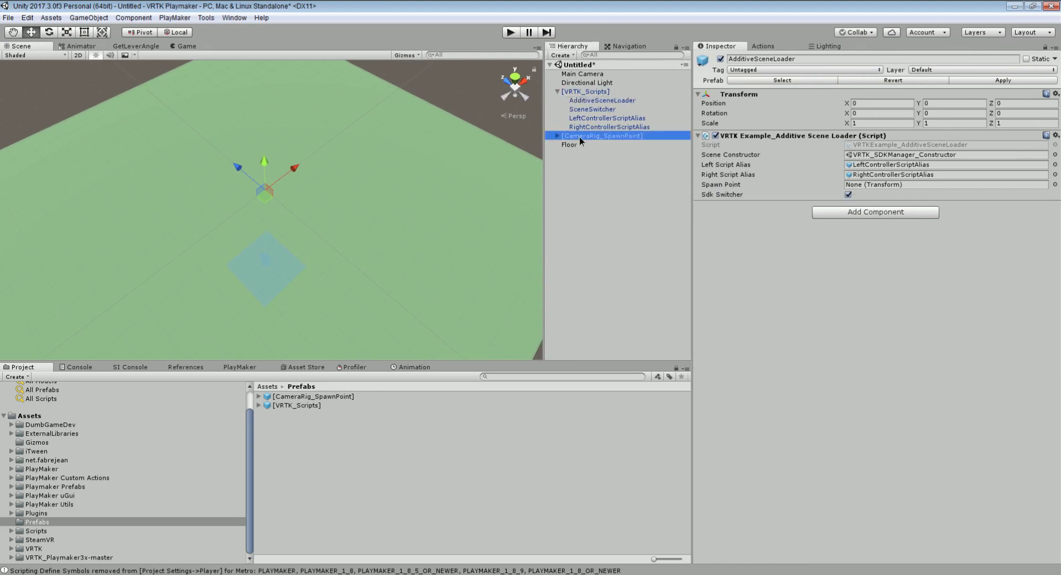
drag(579, 136, 854, 187)
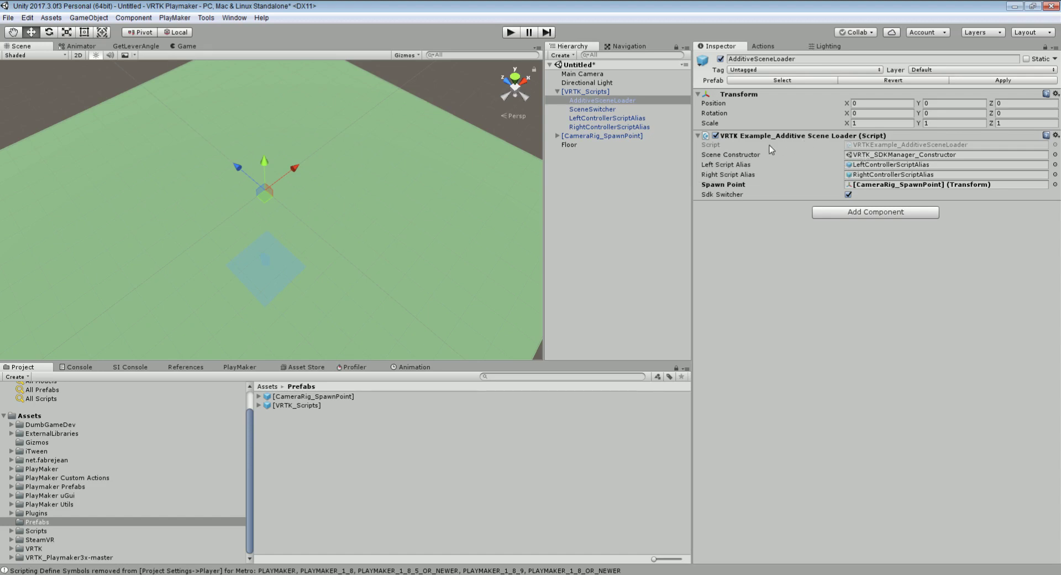
Delete the SceneSwitcher child, confirming the Break Prefab Instance prompt.
click(596, 110)
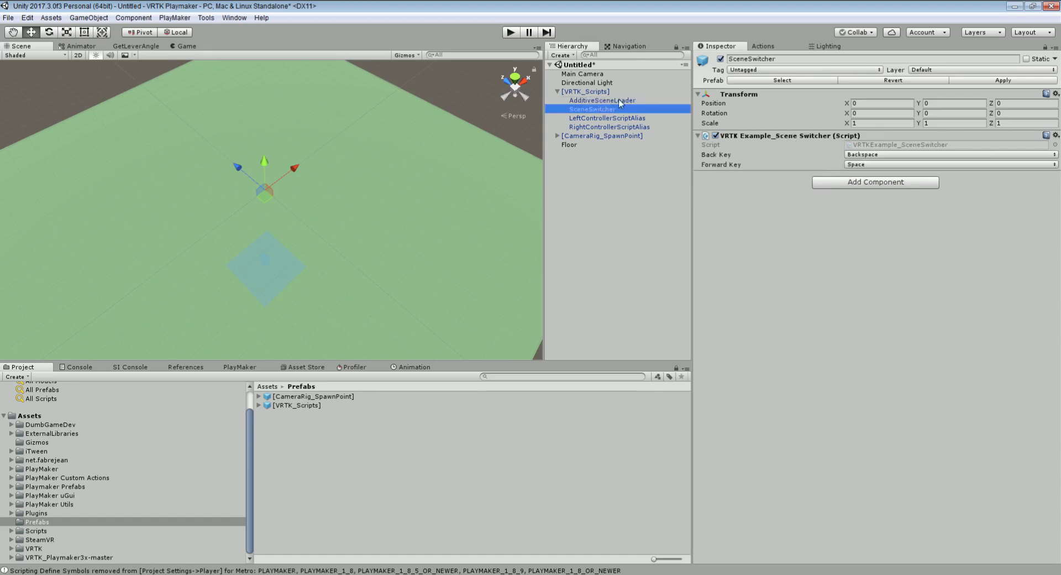
key(Delete)
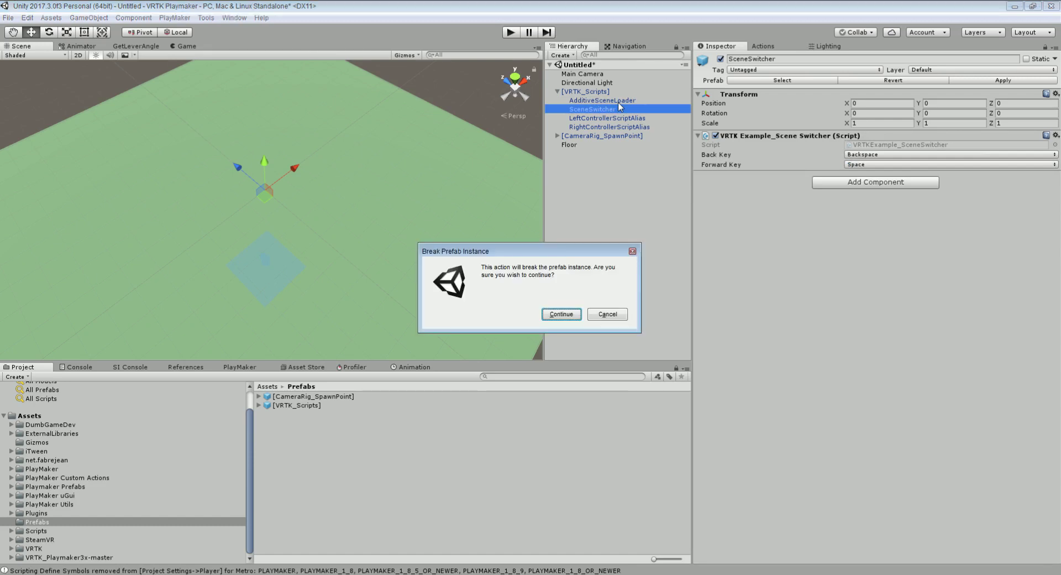
click(572, 309)
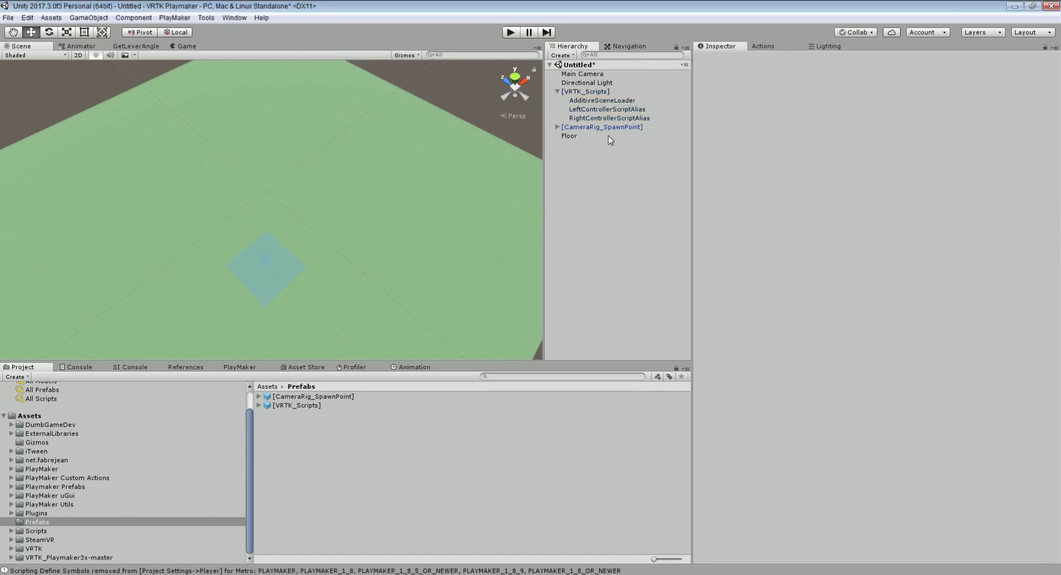
Compare the left and right controller script aliases, then collapse [VRTK_Scripts].
click(608, 109)
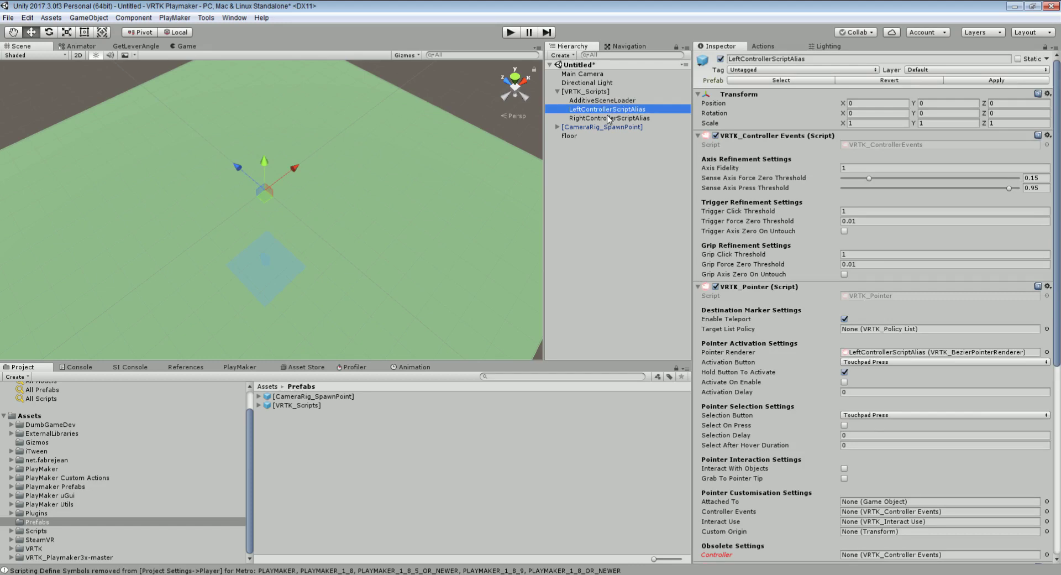
click(609, 119)
click(610, 109)
click(666, 118)
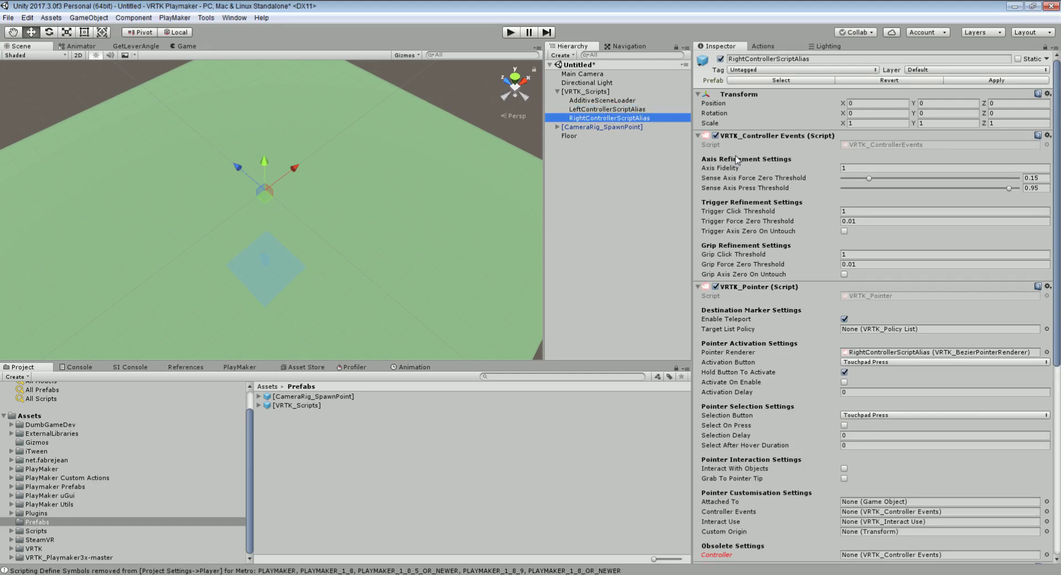
scroll(737, 160, down, 10)
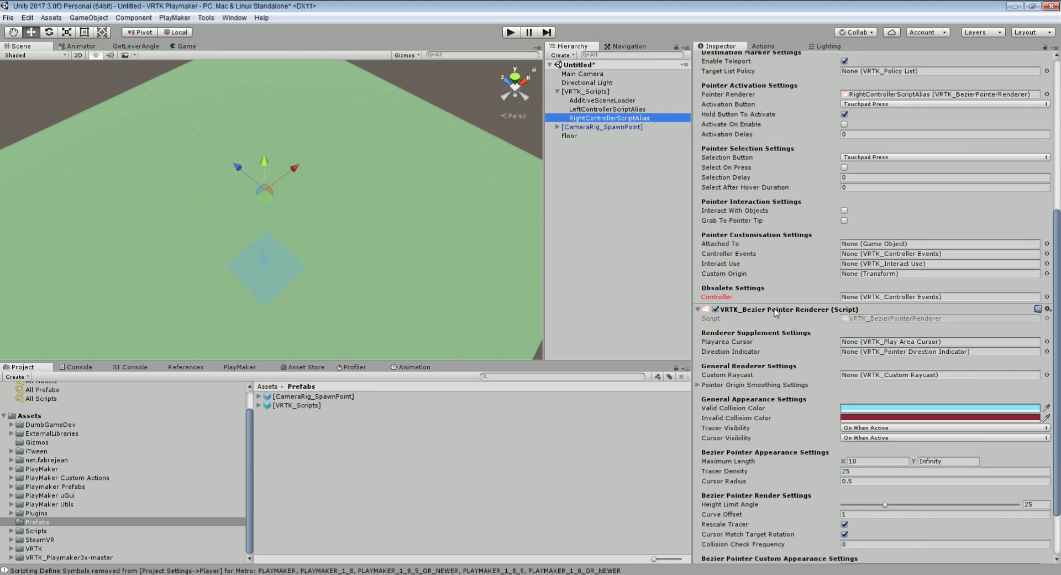
scroll(776, 313, up, 10)
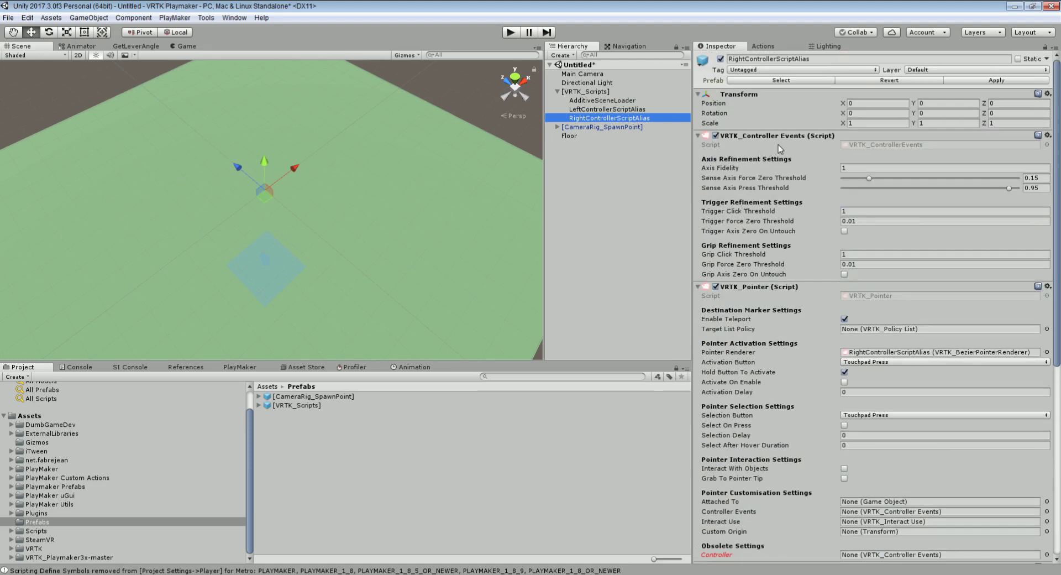
click(563, 91)
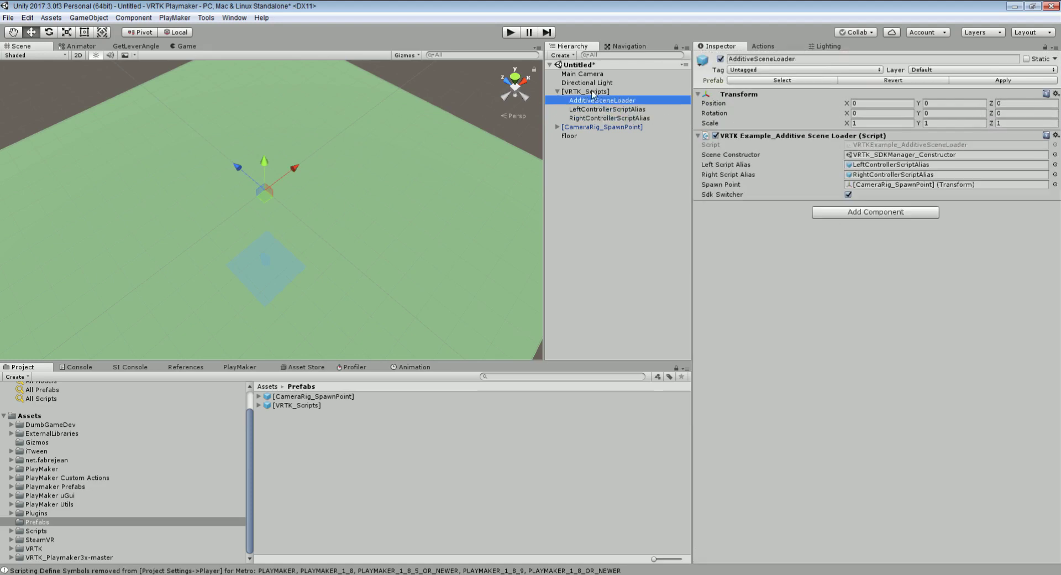
click(558, 92)
Save the scene with File > Save Scenes as VRTKTestScene, then run it in Play mode.
middle_drag(396, 222, 426, 201)
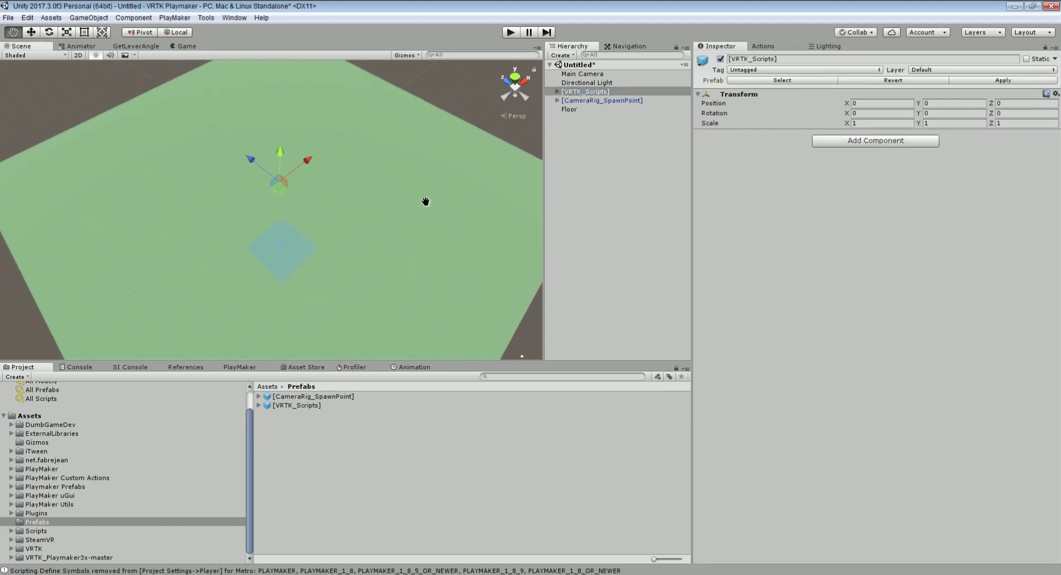
click(8, 17)
click(33, 59)
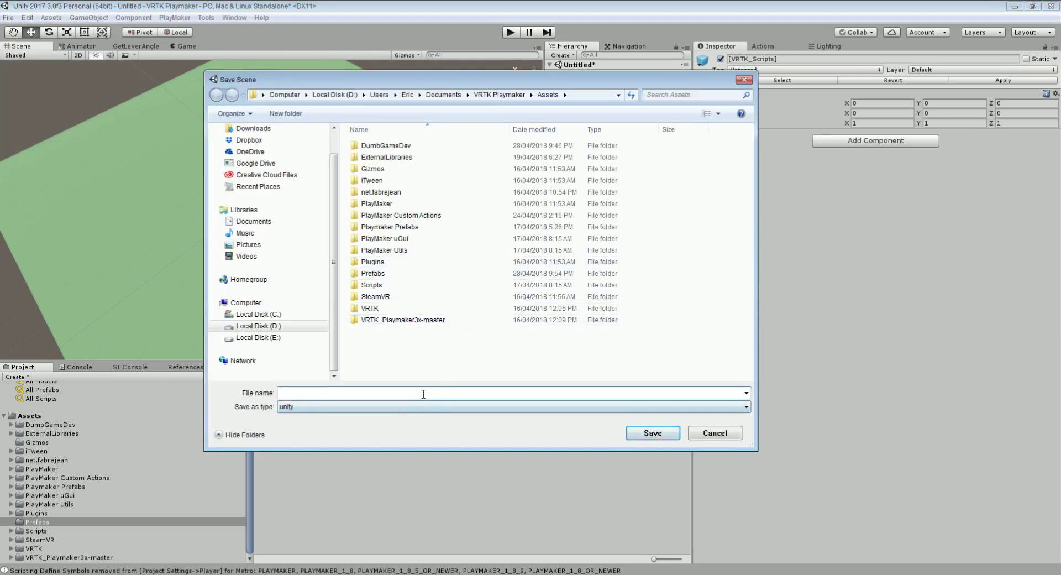
text(VRTKTestScene)
key(Return)
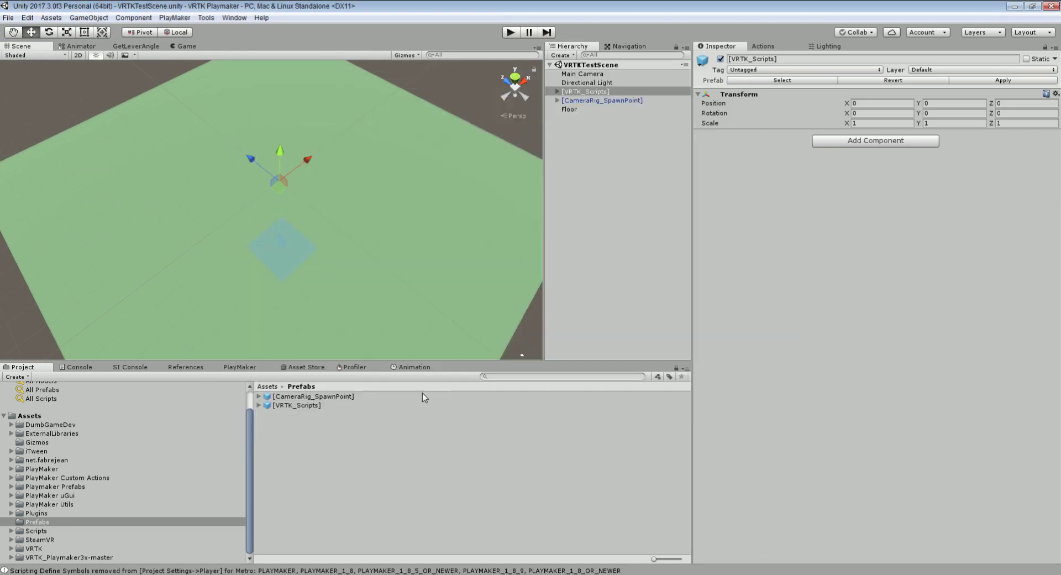
alt+drag(263, 267, 309, 218)
click(511, 32)
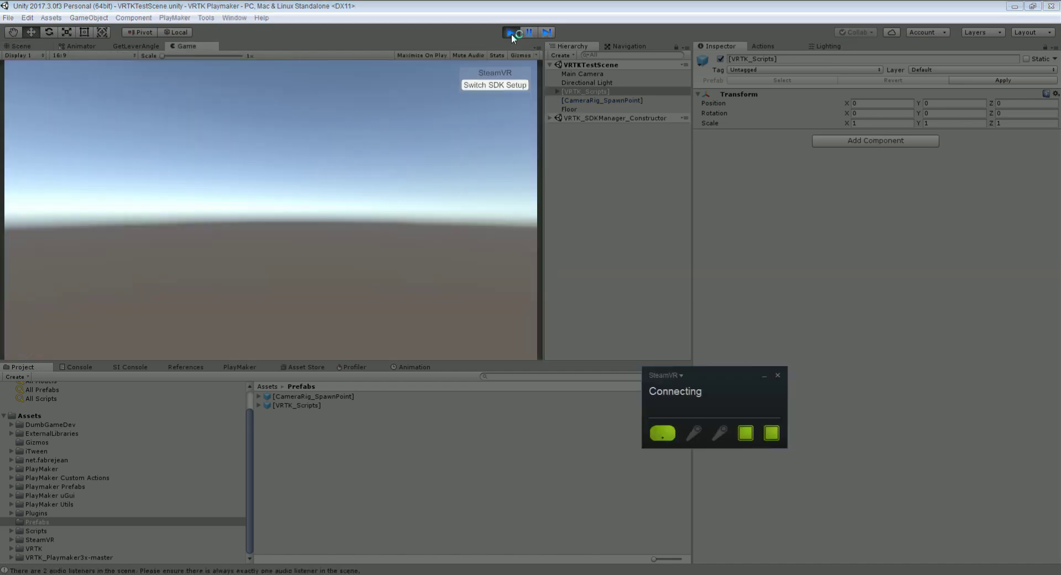
Minimize the SteamVR connecting window and return to the Scene view.
click(765, 377)
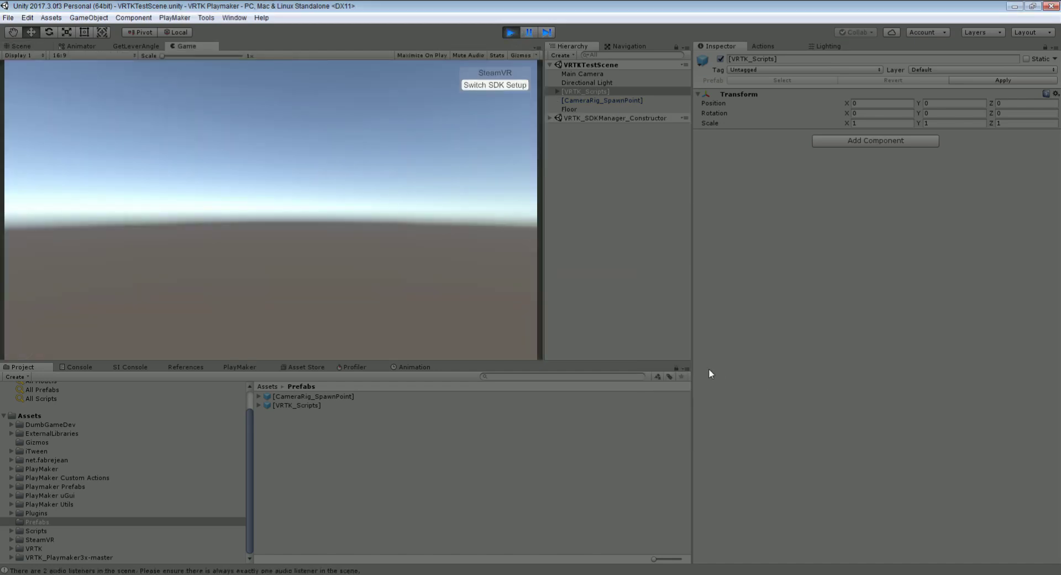
click(22, 46)
alt+drag(165, 95, 398, 213)
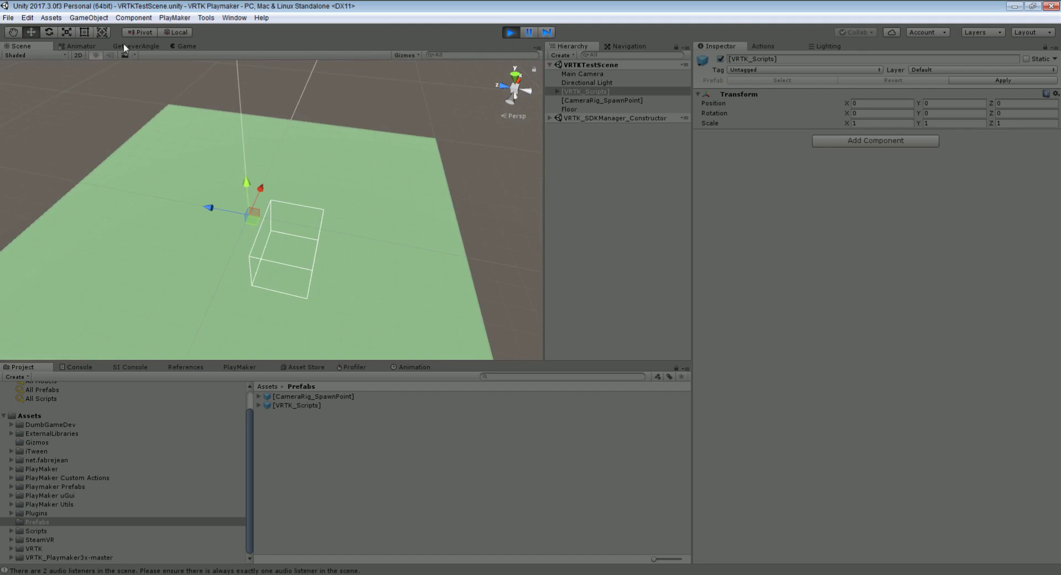
Dock the Game tab beside the Scene tab, adjust the split, and stop the test run.
click(184, 47)
drag(185, 47, 476, 232)
drag(364, 199, 431, 202)
alt+drag(246, 229, 234, 188)
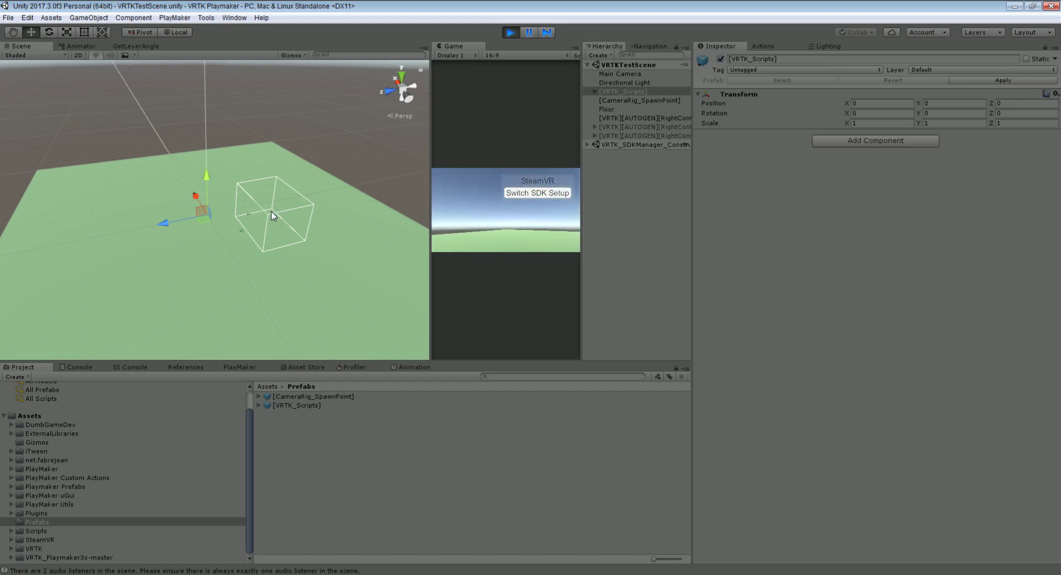
click(511, 32)
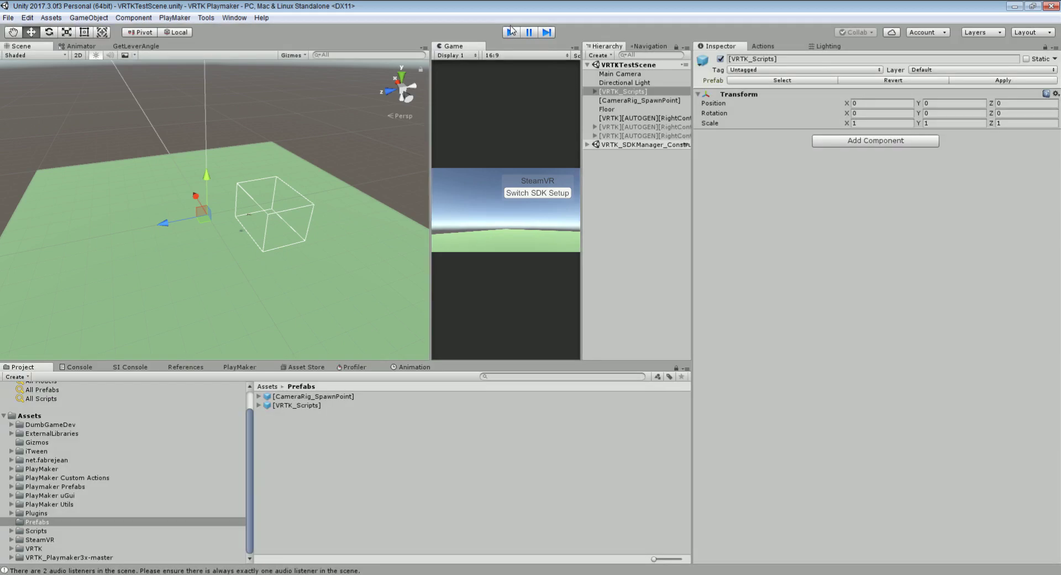
Resize the Scene view, Hierarchy and Inspector panels by dragging their splitters.
drag(427, 228, 469, 229)
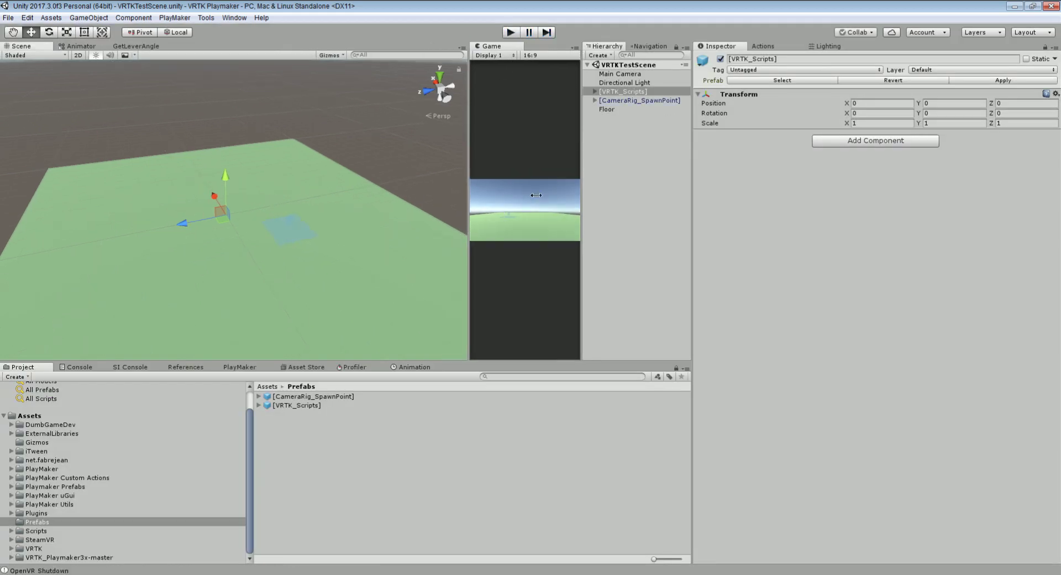
alt+drag(231, 201, 315, 199)
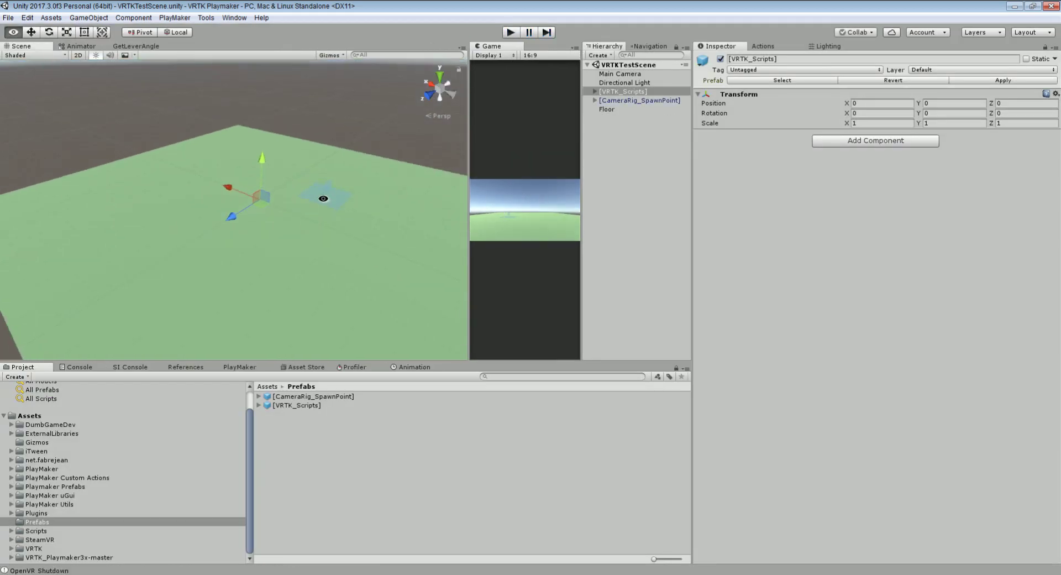
drag(689, 140, 779, 139)
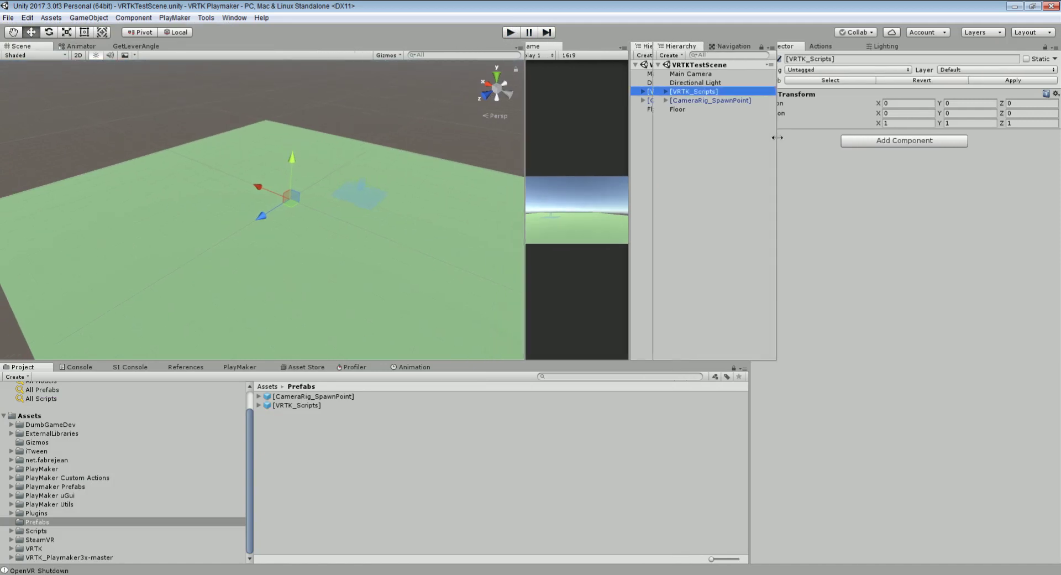
drag(656, 141, 554, 134)
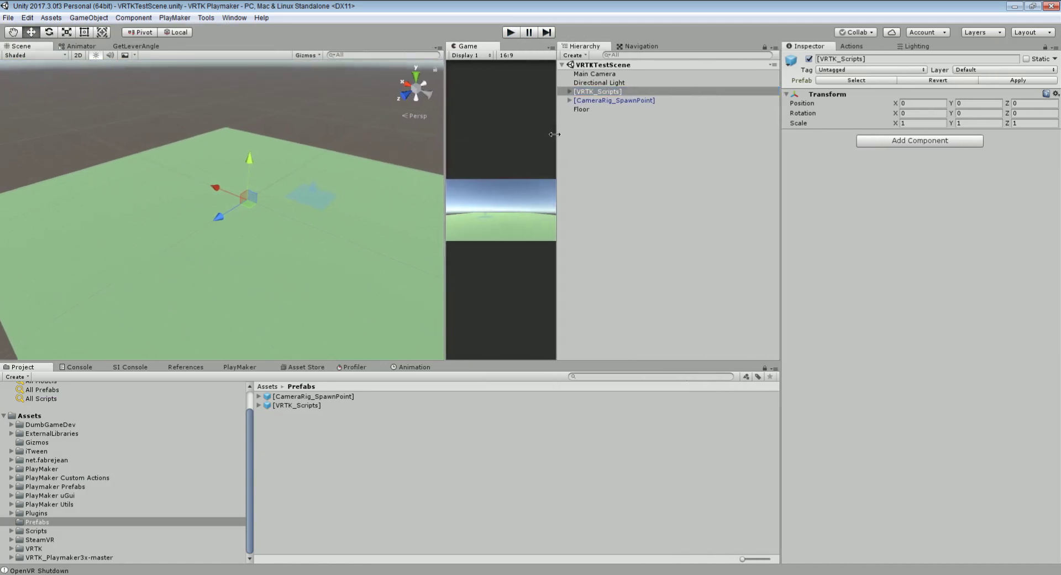
Expand [VRTK_Scripts], inspect LeftControllerScriptAlias, and open the [VRTK_Scripts] context menu.
click(570, 91)
click(590, 110)
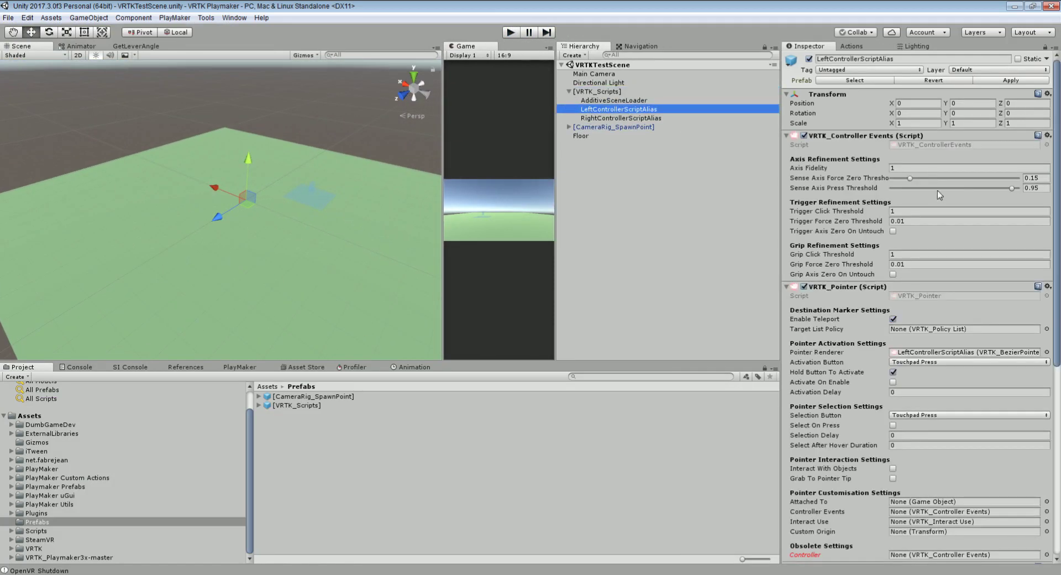
scroll(917, 205, down, 3)
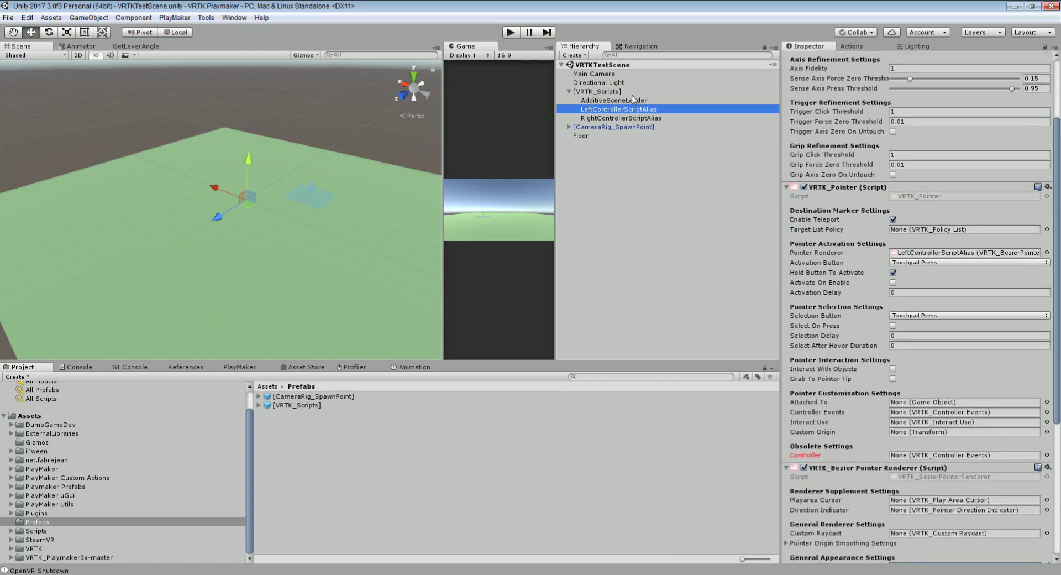
right_click(598, 93)
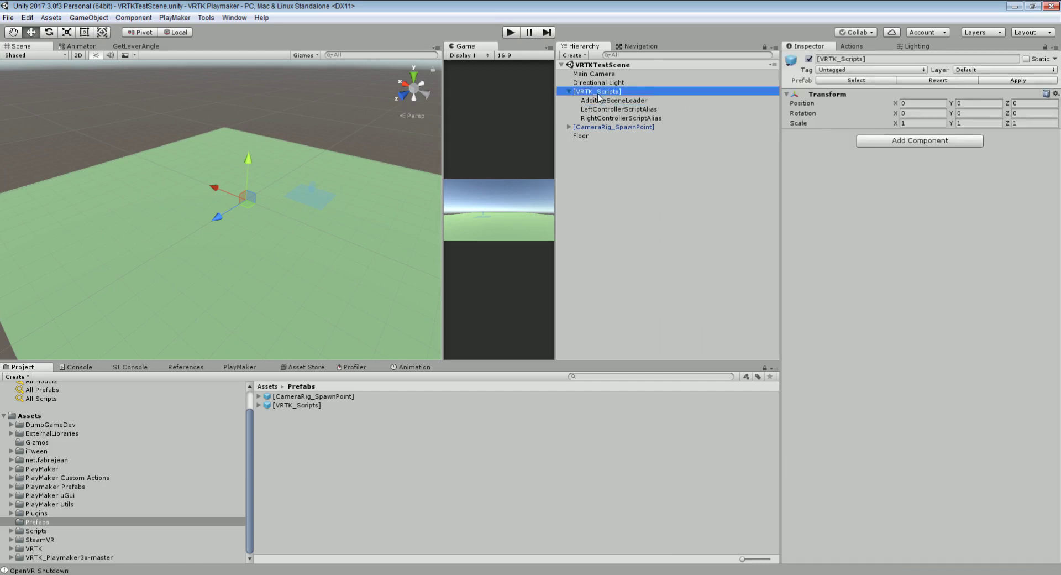
Create an empty child under [VRTK_Scripts] named RigScripts.
click(659, 187)
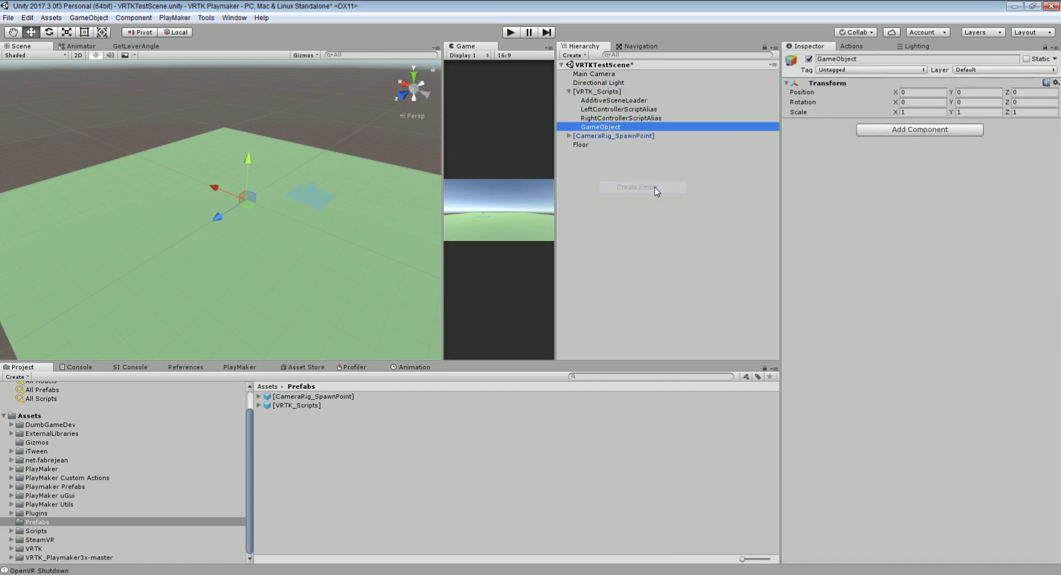
click(868, 59)
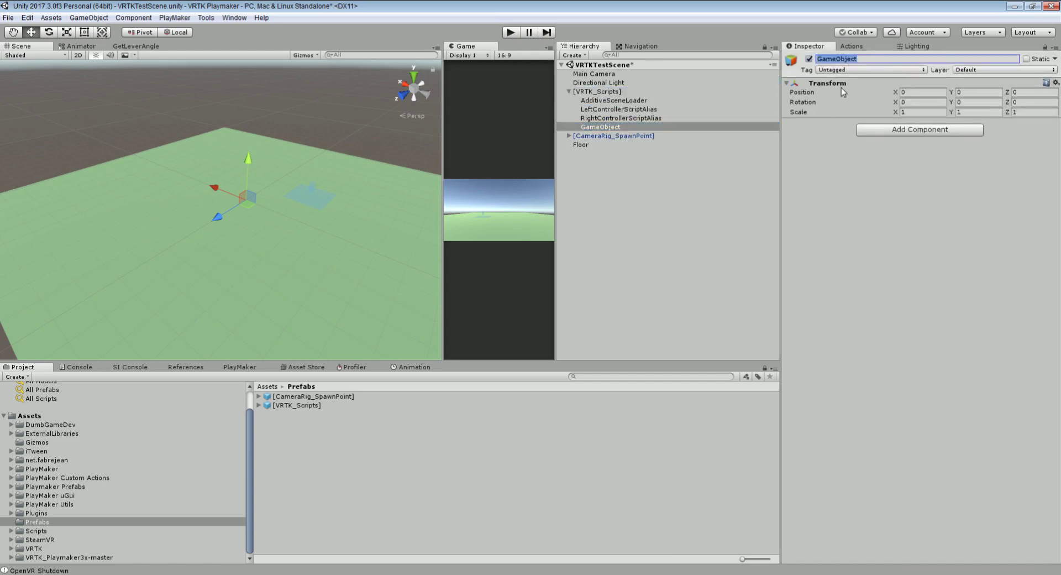
text(RigScripts)
key(Return)
Add a VRTK_DashTeleport component to RigScripts and briefly test the scene in Play mode.
click(872, 132)
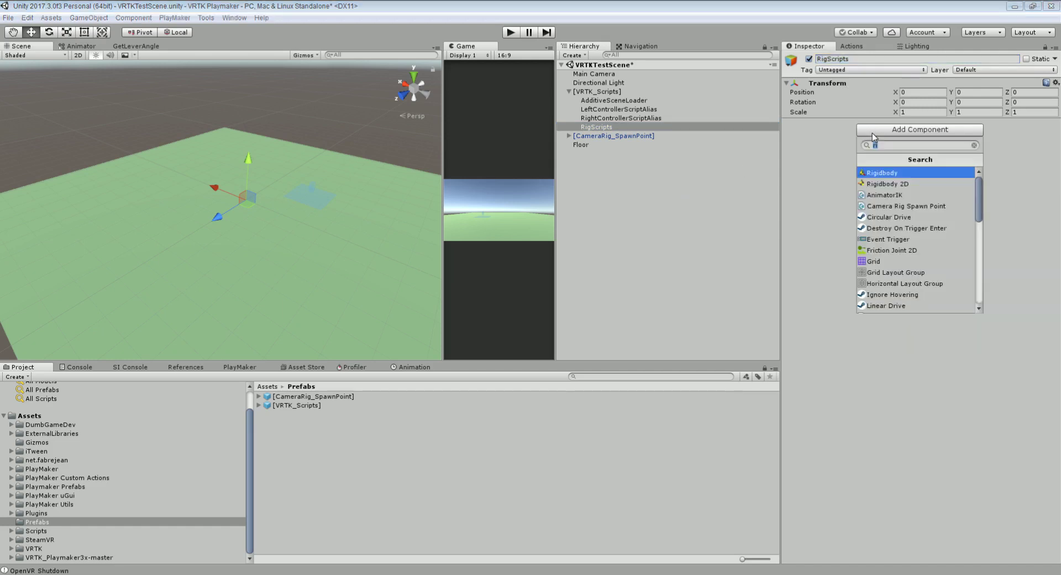
text(teleport)
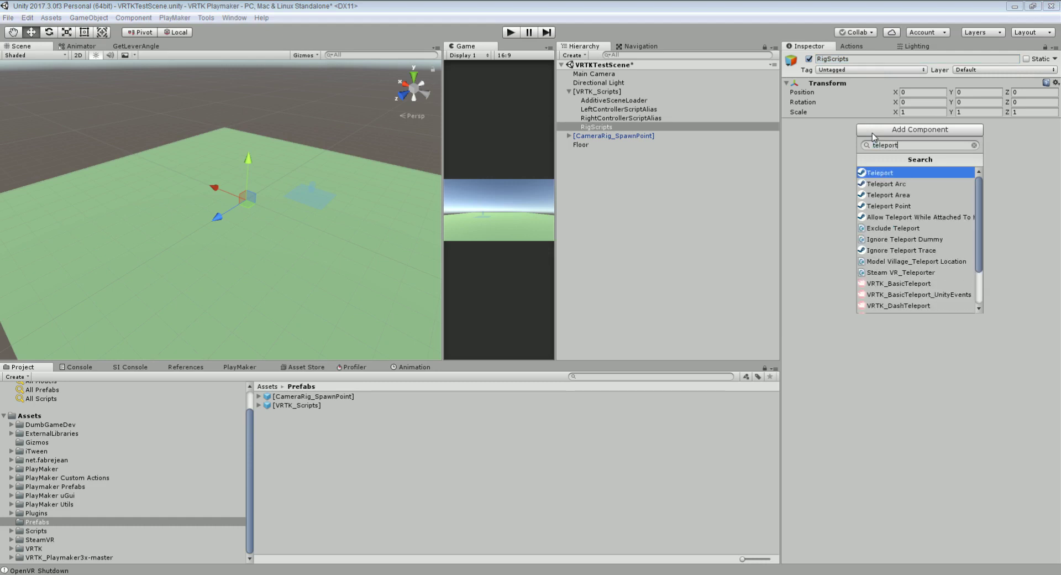
scroll(938, 221, down, 3)
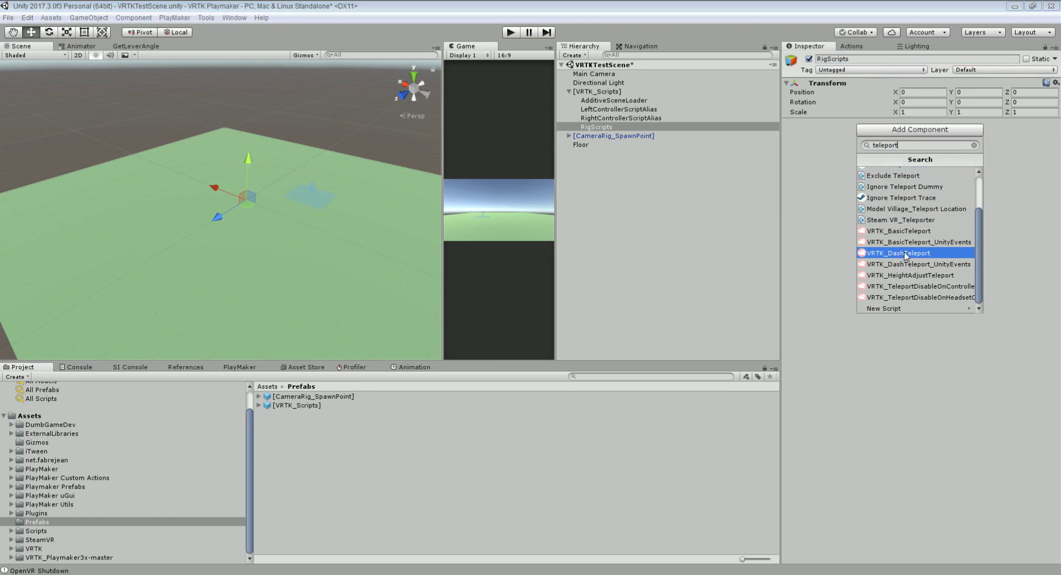
click(906, 253)
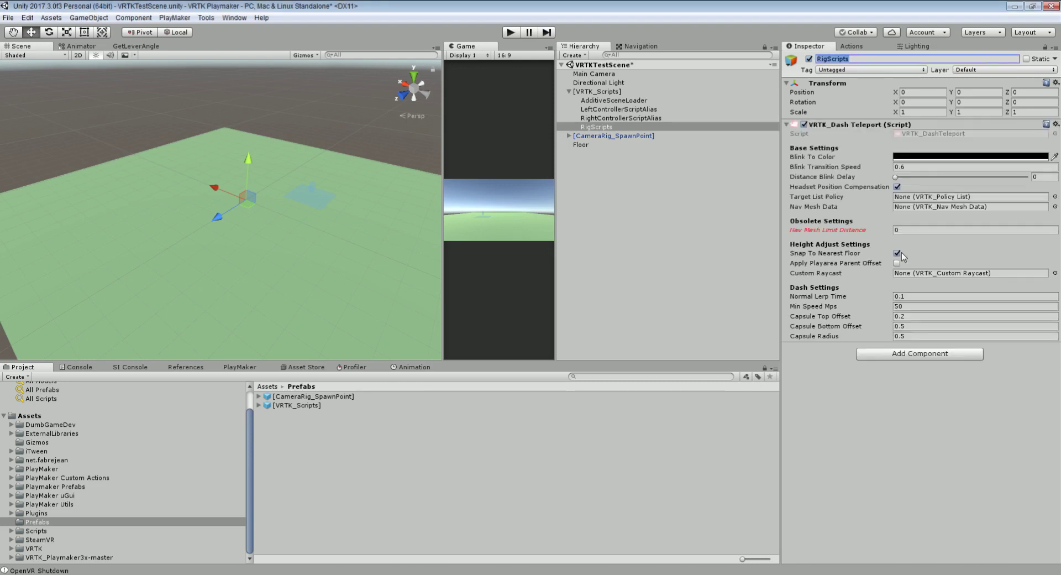
click(510, 33)
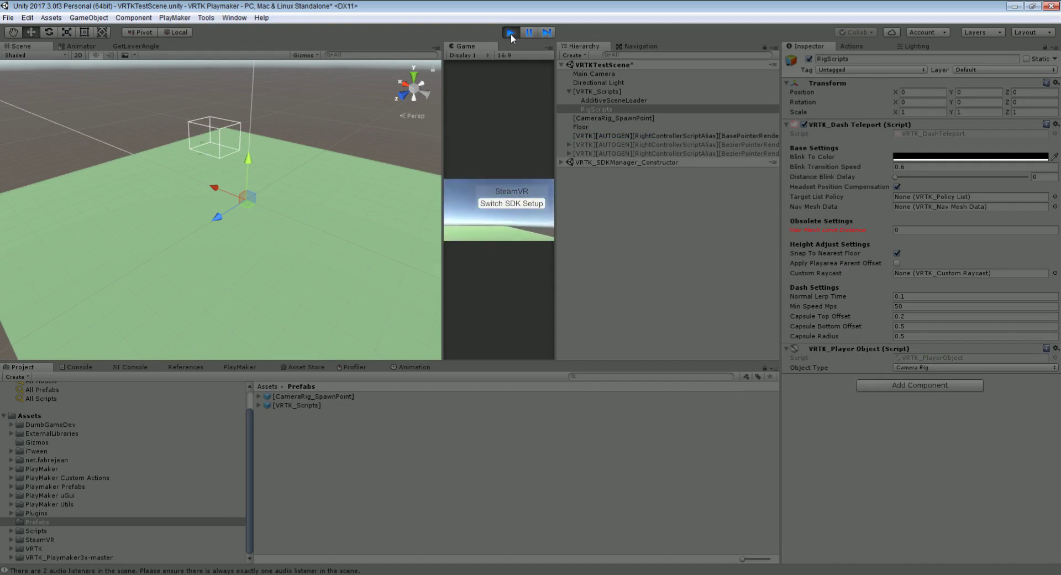
click(511, 34)
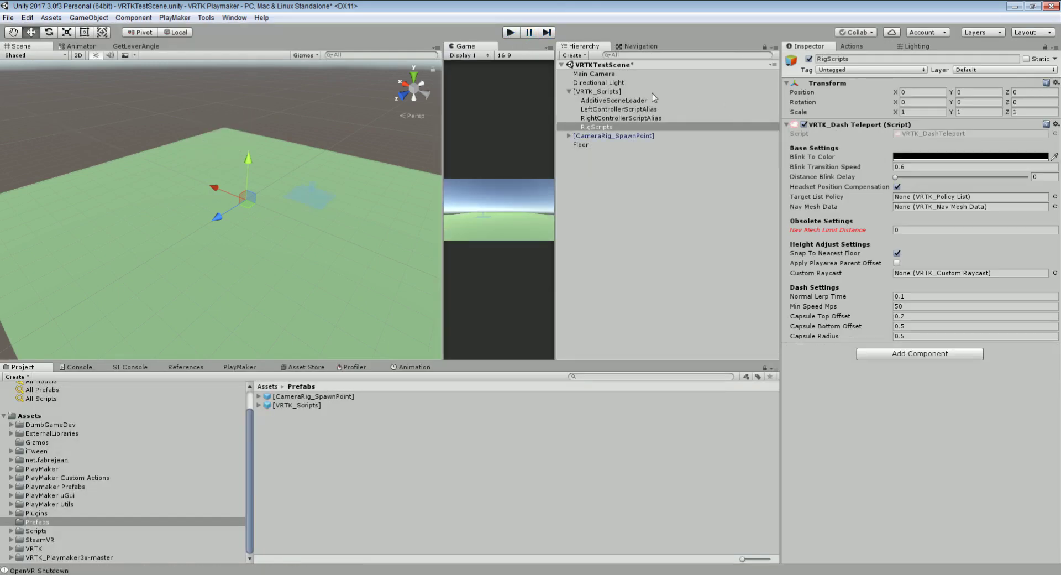
Add a VRTK_InteractGrab component to RightControllerScriptAlias.
click(623, 109)
click(641, 117)
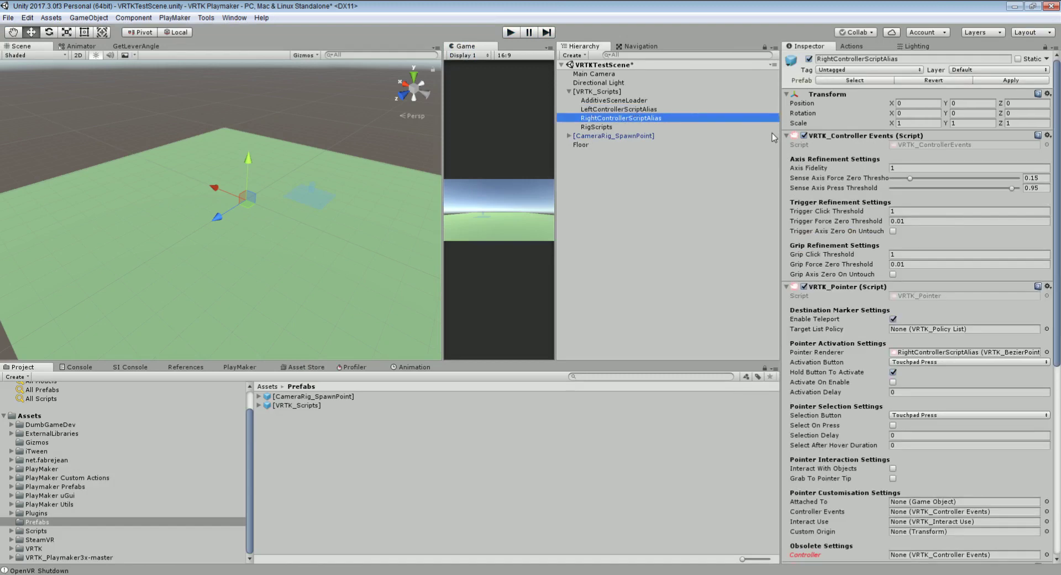
drag(781, 133, 599, 135)
scroll(730, 235, down, 2)
scroll(731, 235, down, 9)
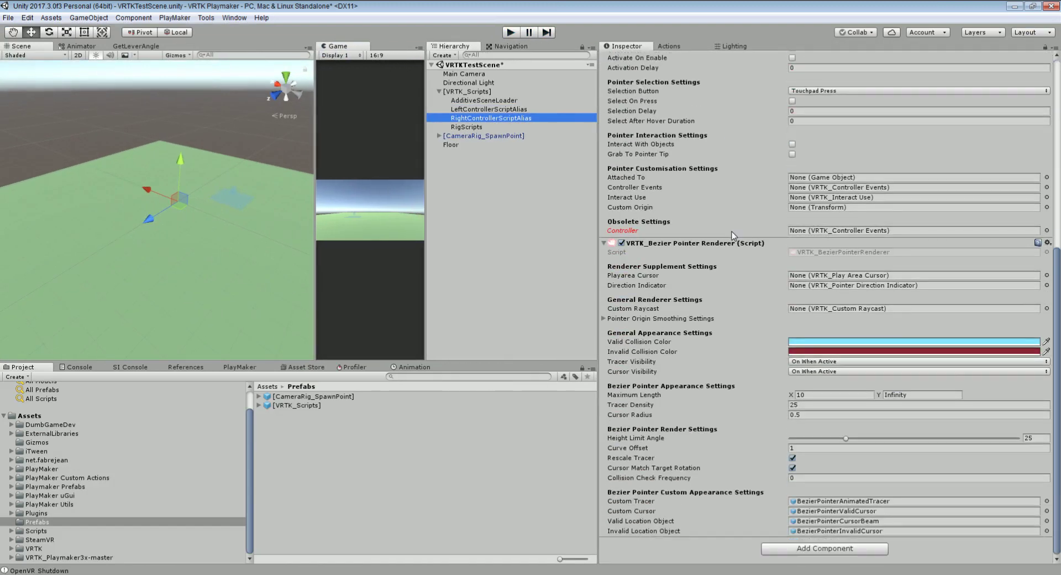
click(821, 549)
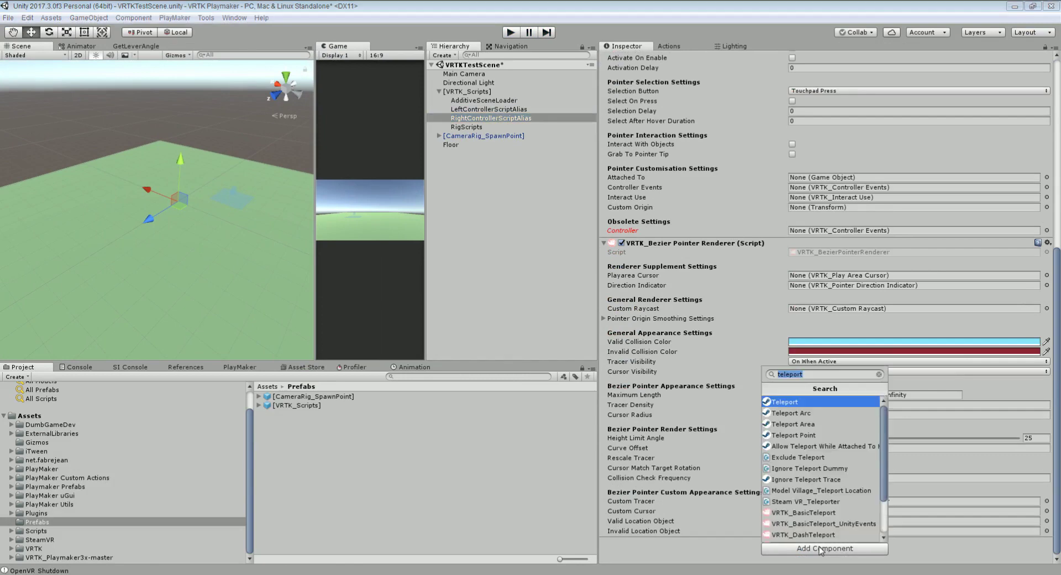
text(vrtk grab)
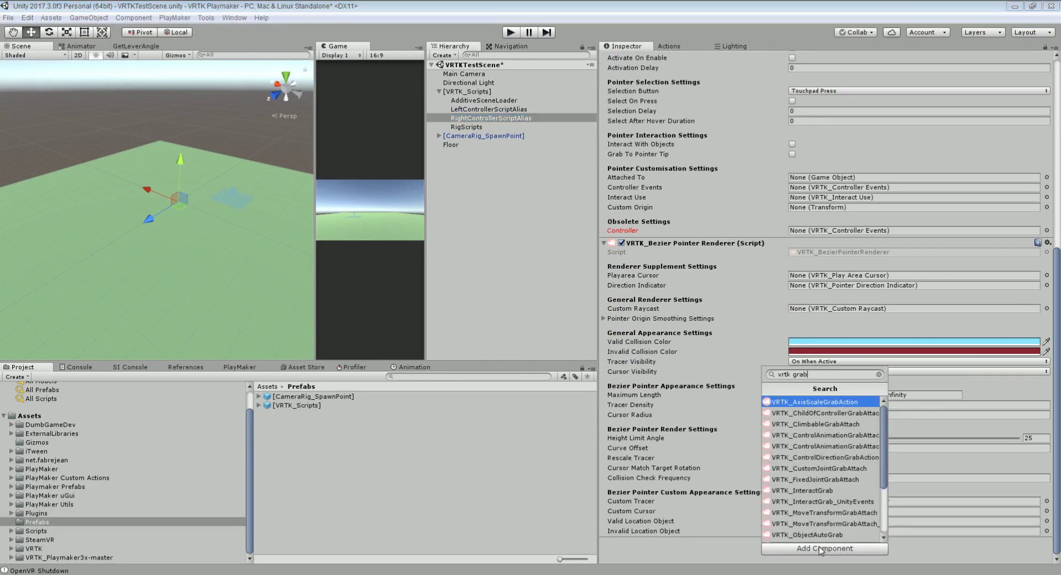
click(844, 490)
Add a VRTK_InteractTouch component to RightControllerScriptAlias.
scroll(787, 479, down, 3)
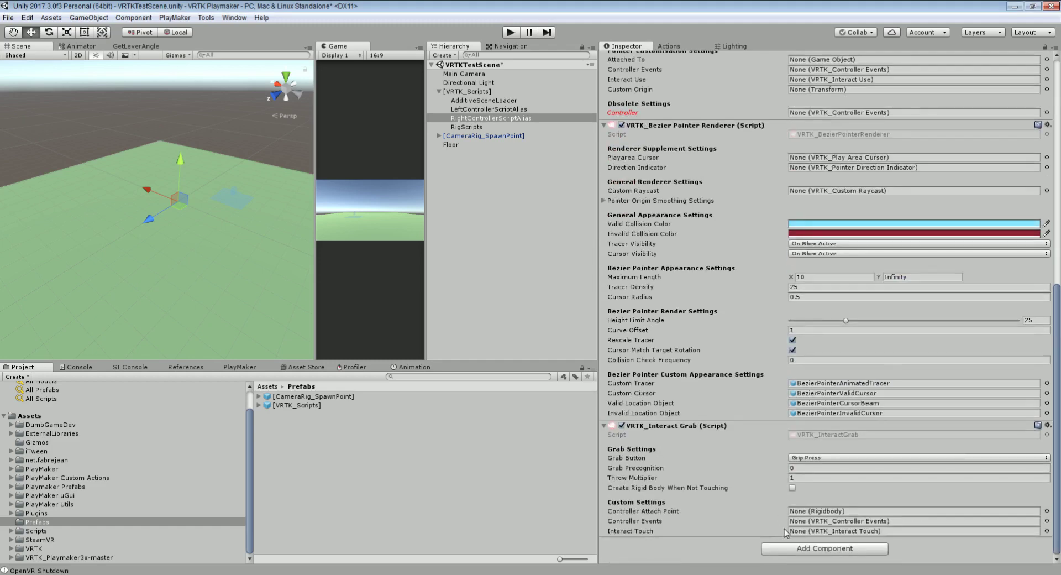
click(793, 551)
text(vrtk )
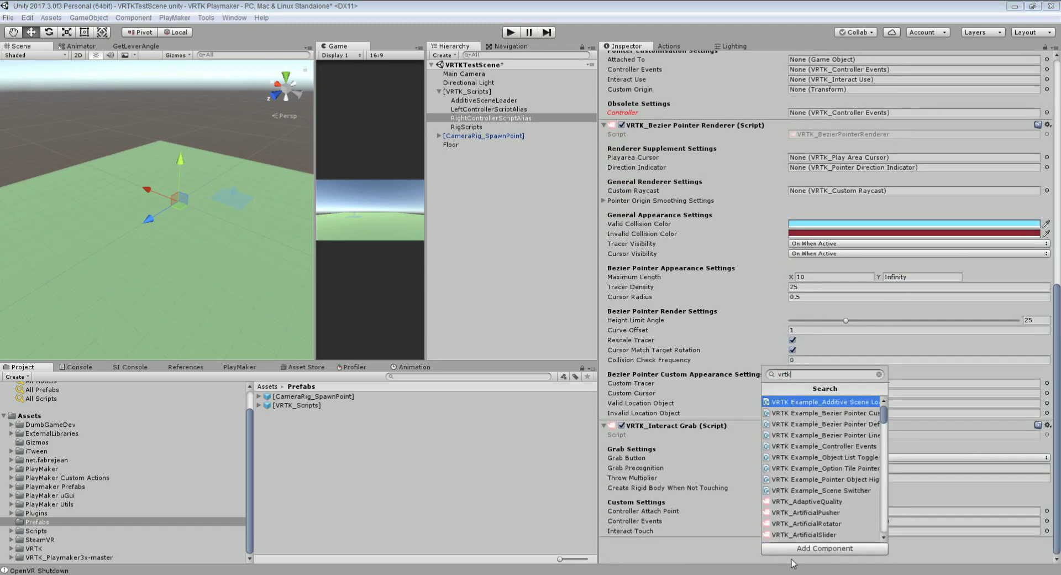
text(inter)
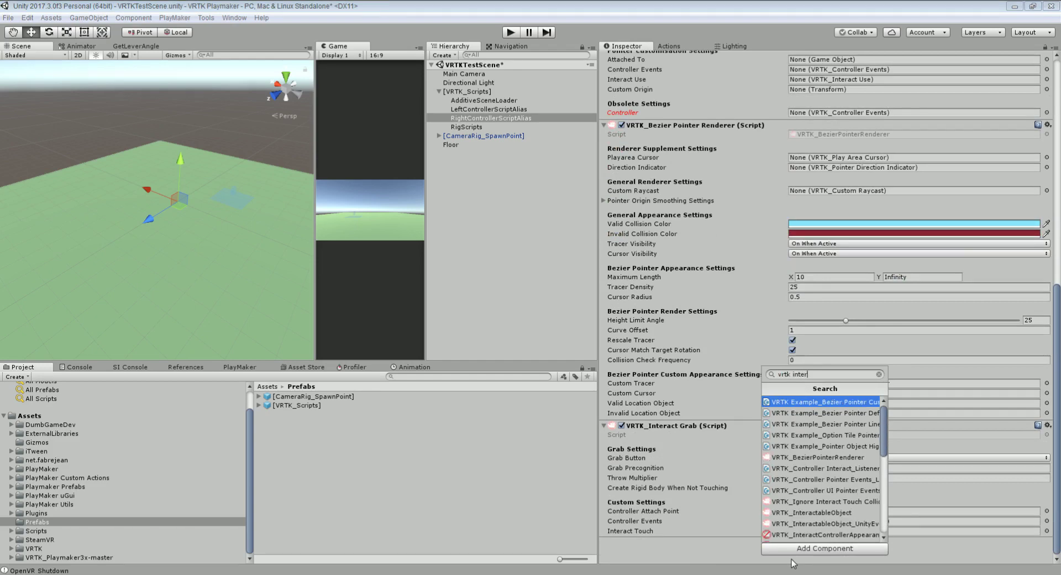
text( touc)
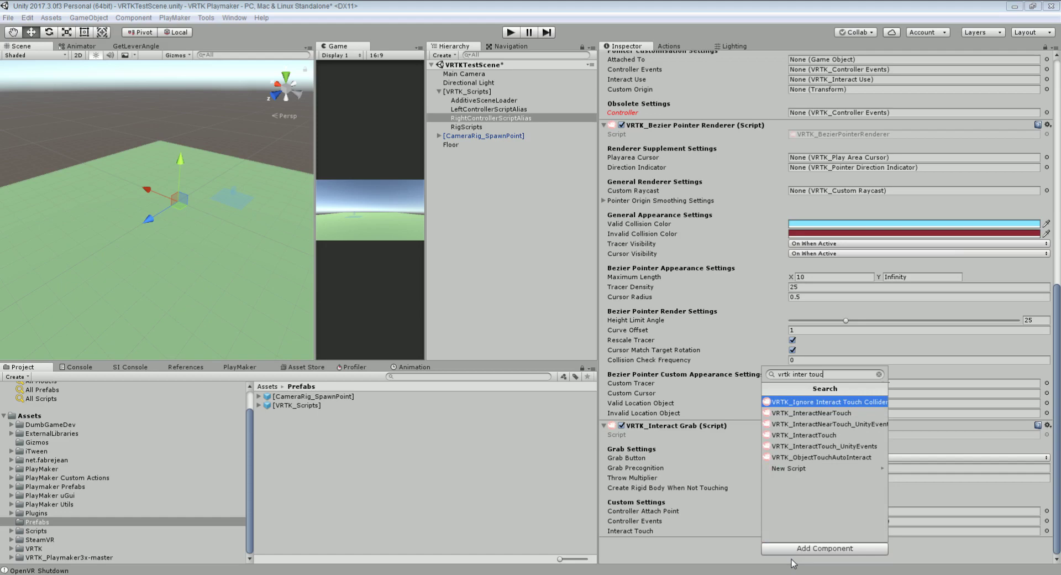
click(831, 439)
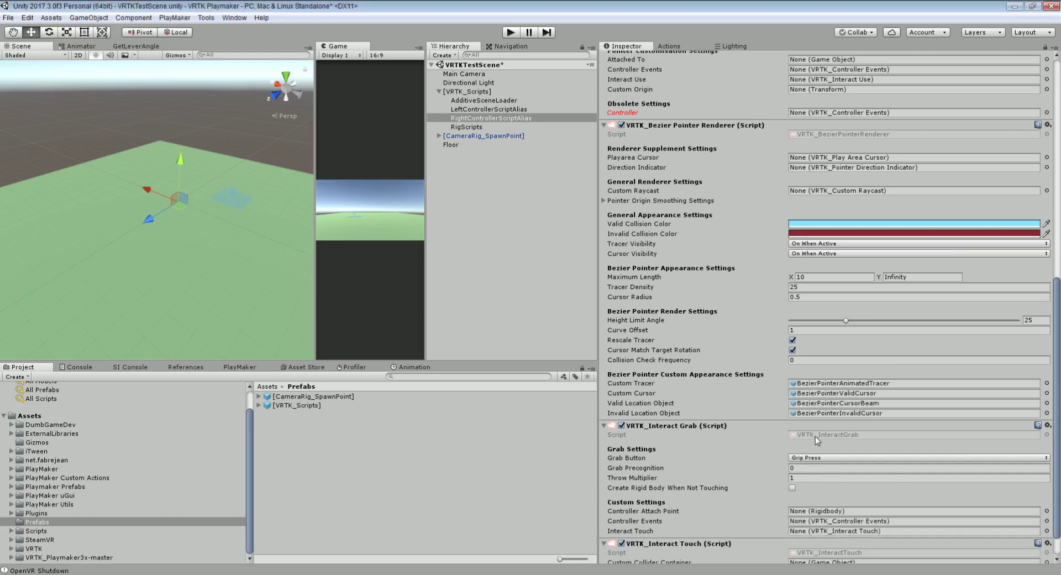
Add a VRTK_InteractUse component, with Use Button on Trigger Press, to RightControllerScriptAlias.
scroll(774, 426, down, 2)
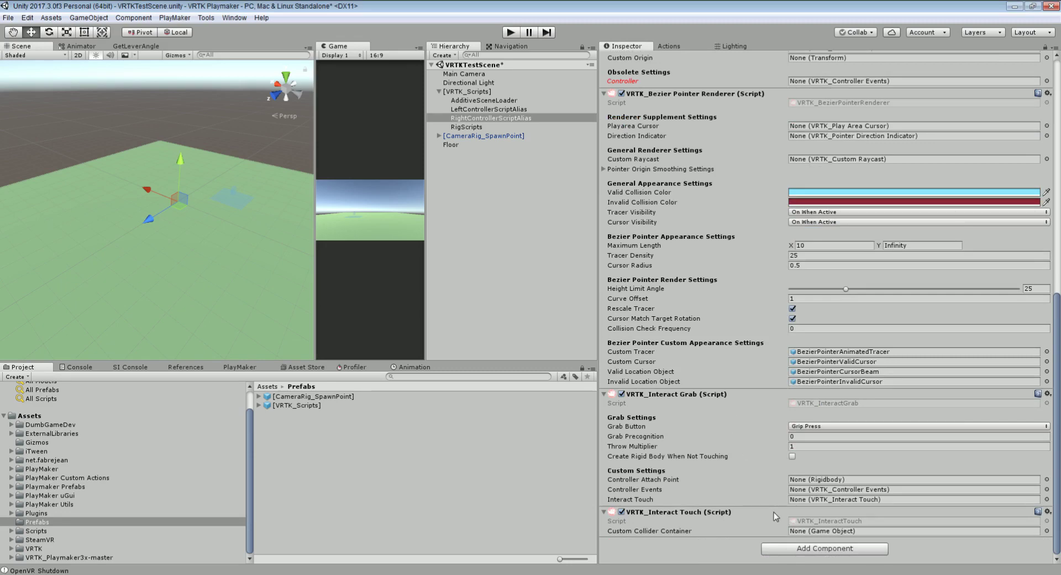
click(791, 547)
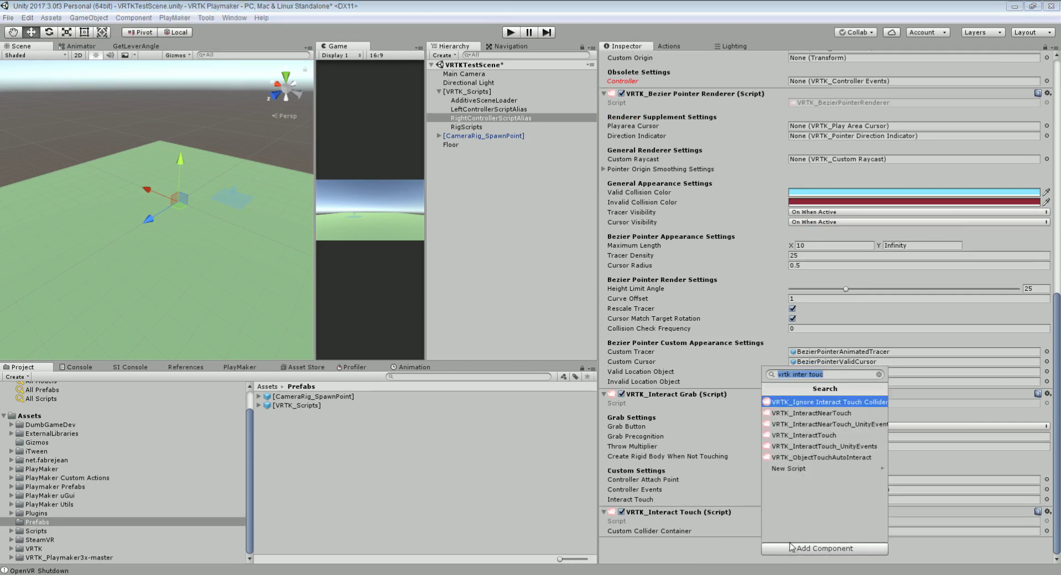
text(vrtk)
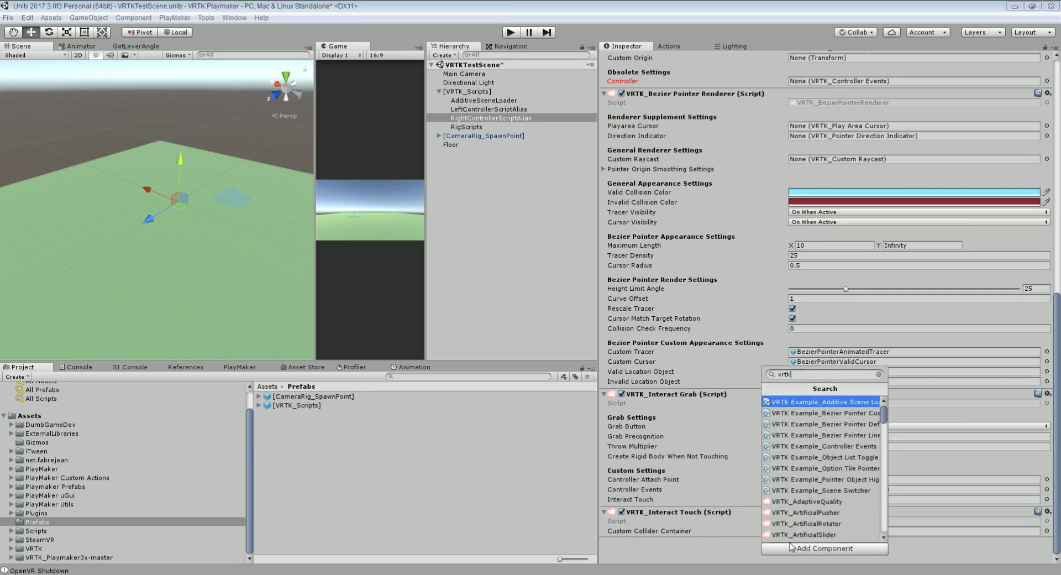
text( use)
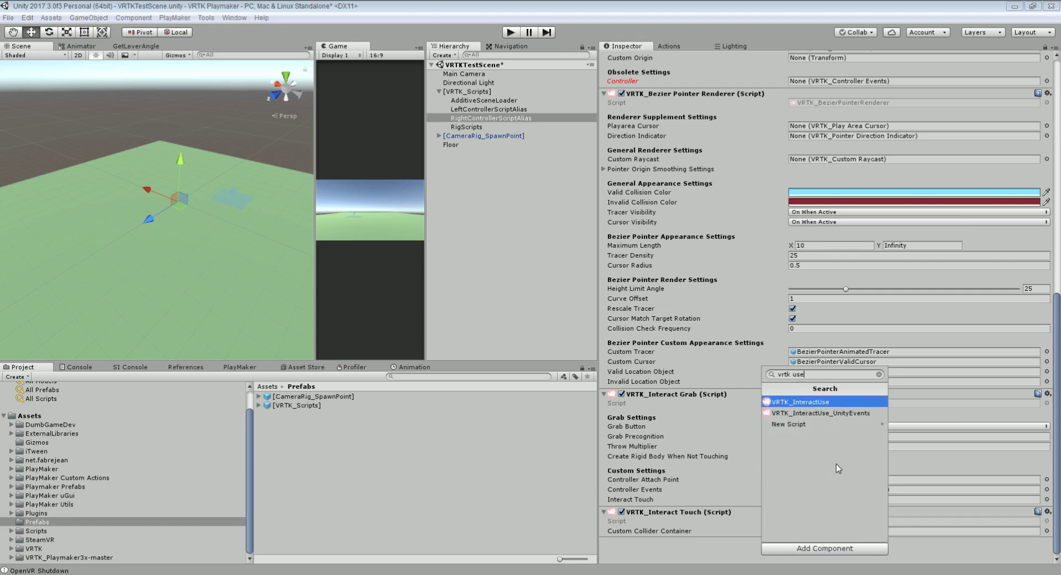
click(815, 404)
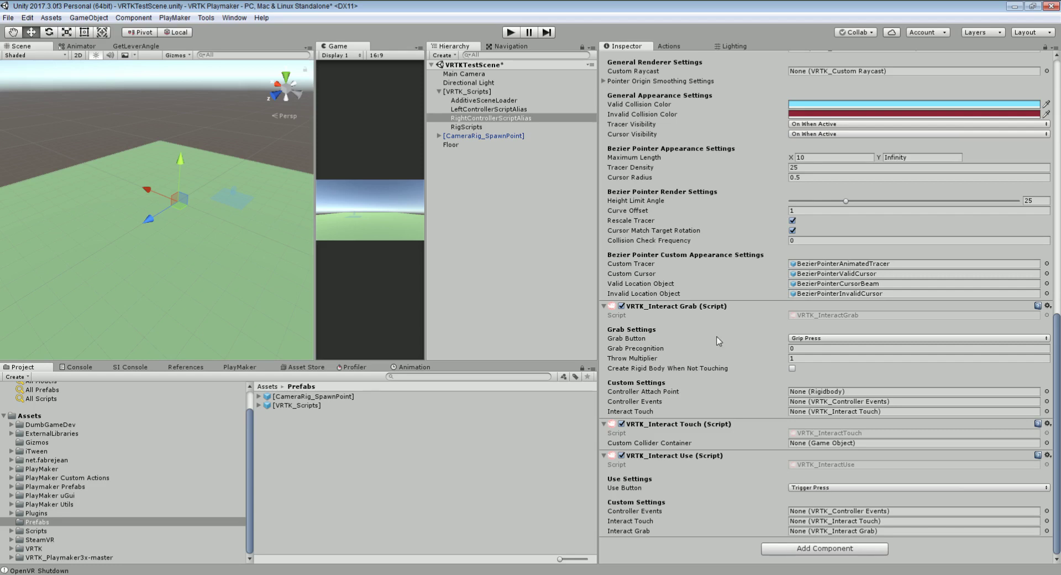
mouse_move(718, 341)
Apply the [VRTK_Scripts] instance changes to its prefab.
click(439, 92)
click(467, 92)
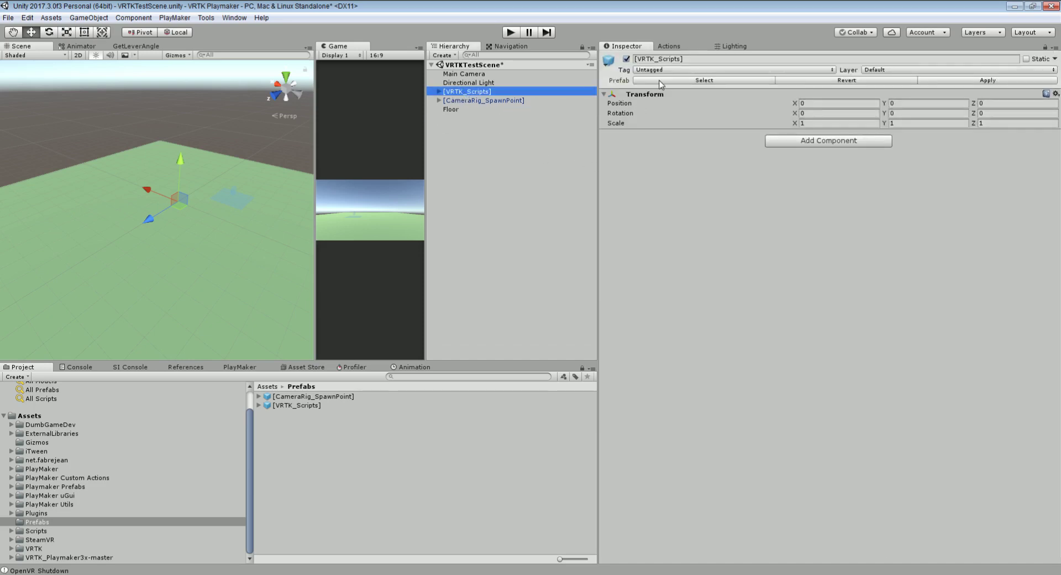
click(973, 85)
click(973, 82)
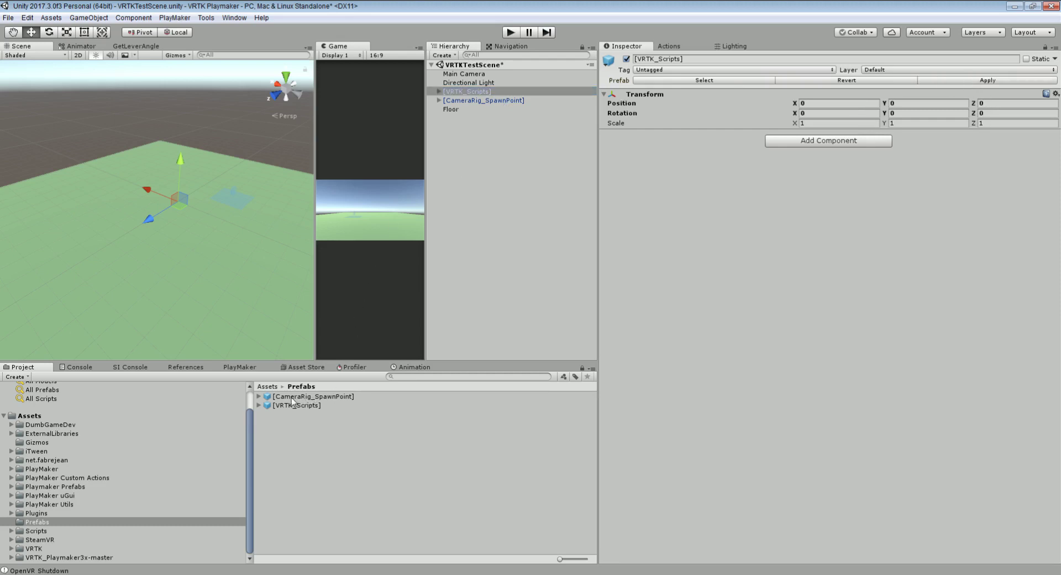
Widen the Scene and Hierarchy panels and clear the hierarchy selection.
click(445, 92)
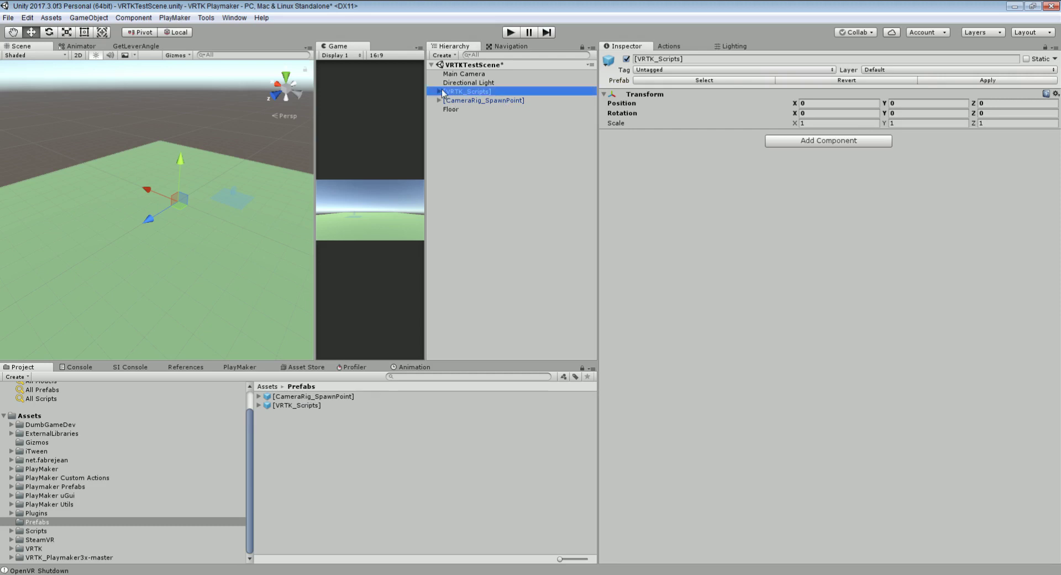
click(440, 92)
click(441, 92)
drag(599, 185, 962, 242)
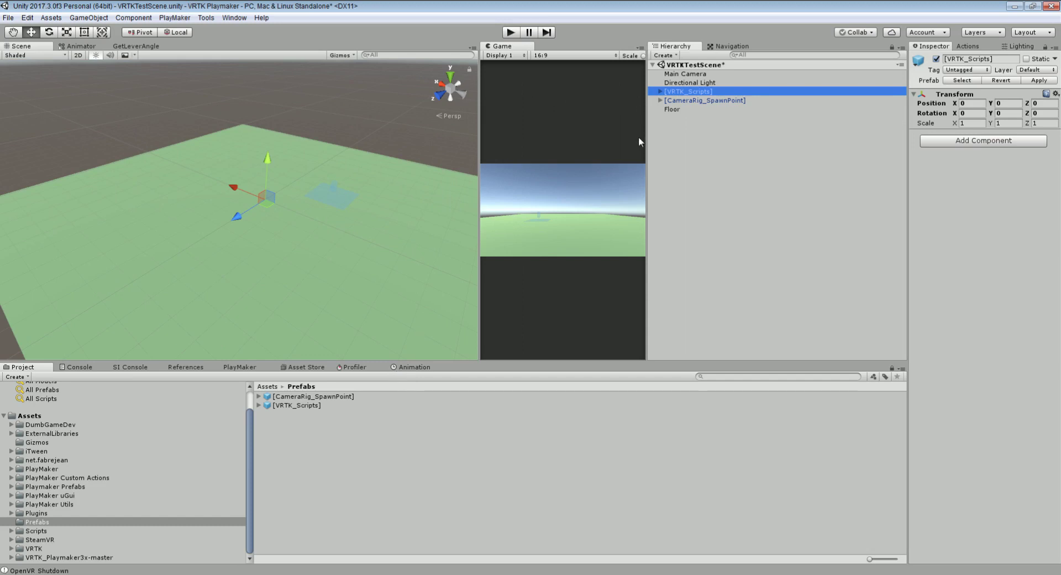
drag(646, 134, 578, 133)
click(601, 124)
Create an empty root object in the Hierarchy named Playmaker.
right_click(601, 123)
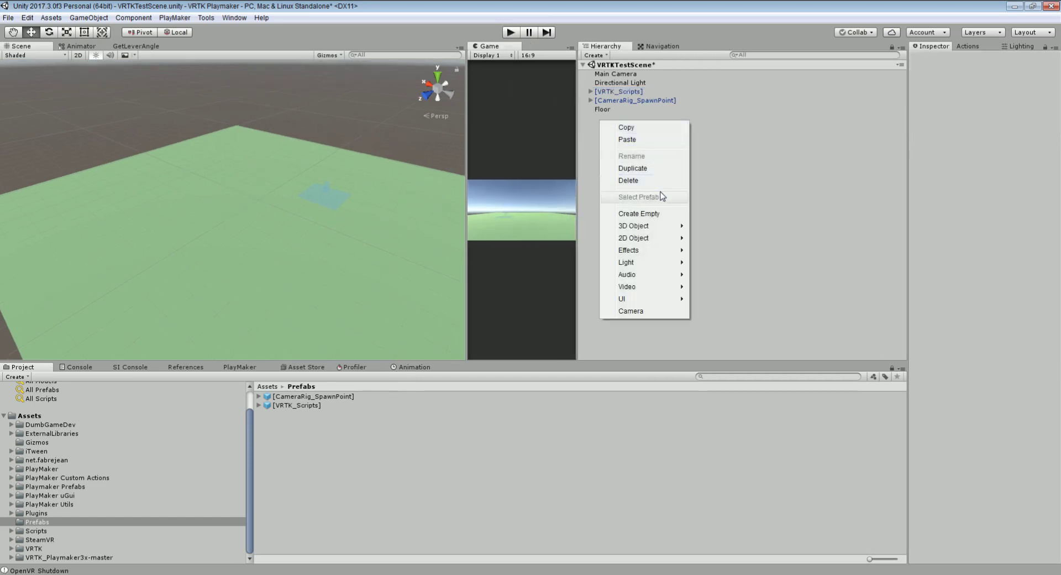
click(671, 214)
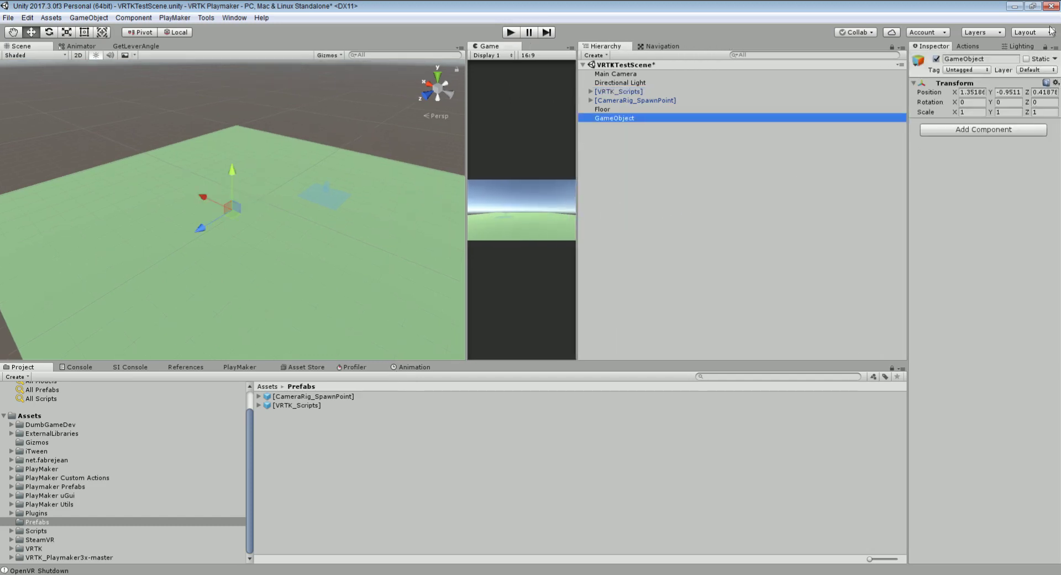
click(996, 57)
text(Playmaker)
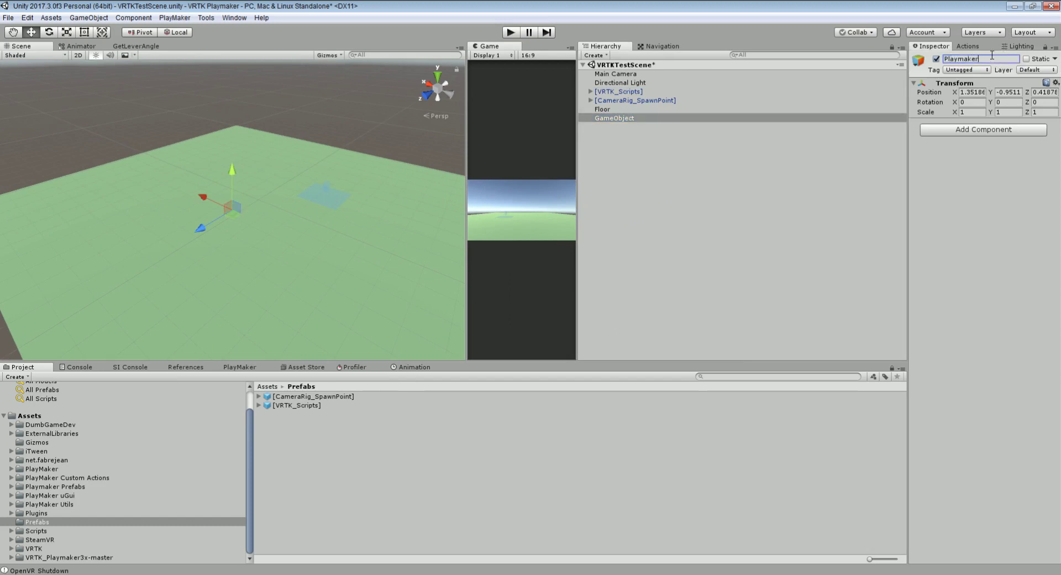
key(Return)
Add a new PlayMaker FSM to the Playmaker object and bring up the Actions browser.
click(240, 367)
drag(246, 362, 249, 266)
right_click(200, 360)
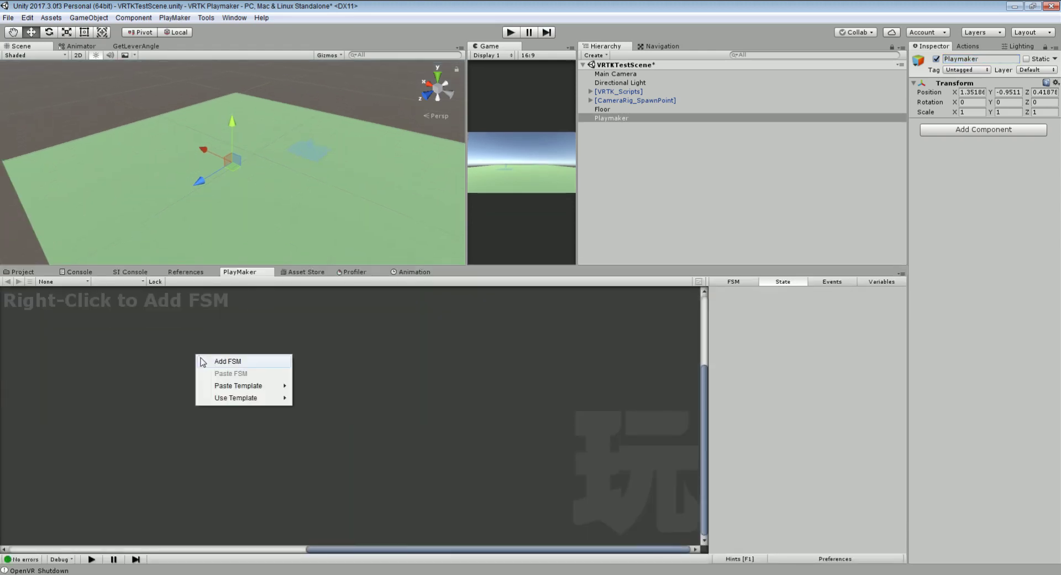
click(203, 362)
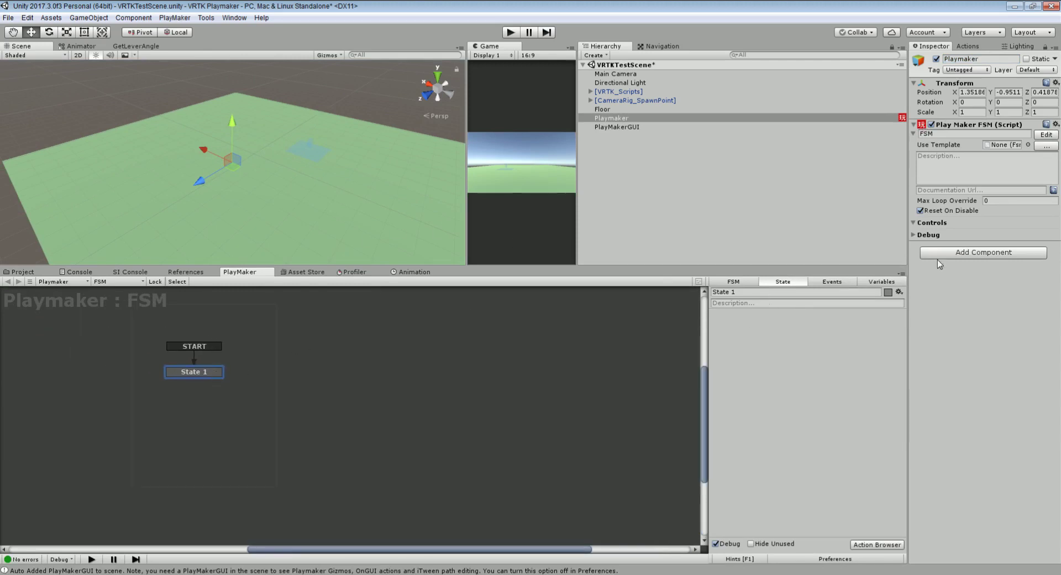
drag(910, 65, 750, 65)
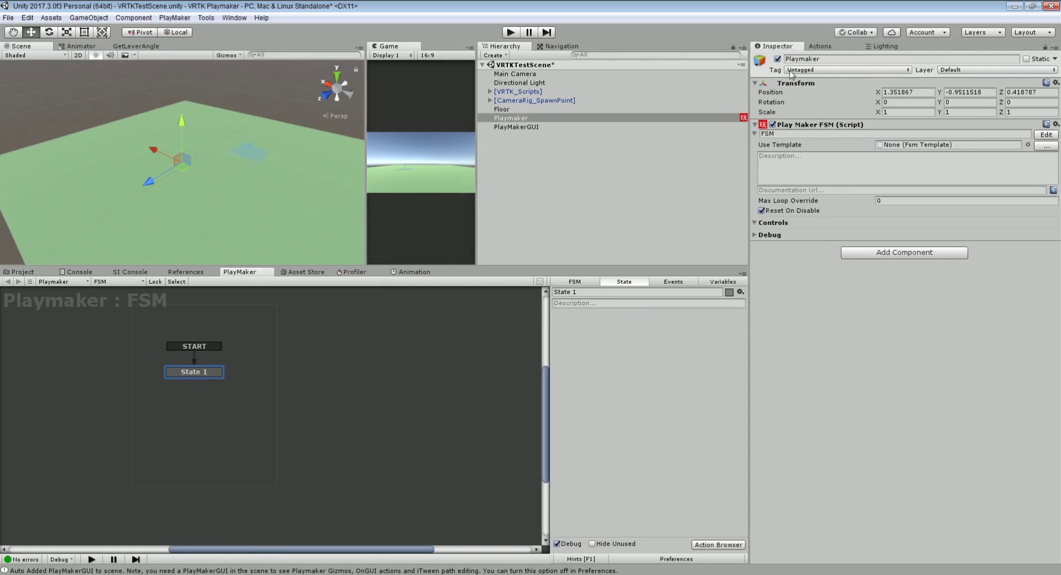
click(821, 47)
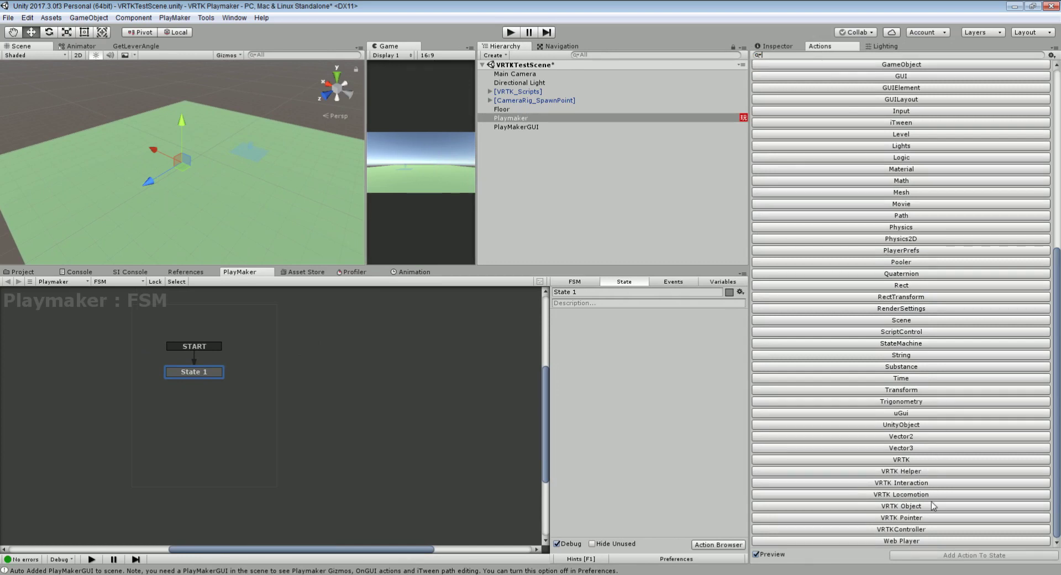
Find Get Trigger Pressed in the VRTKController actions and add it to State 1.
click(902, 530)
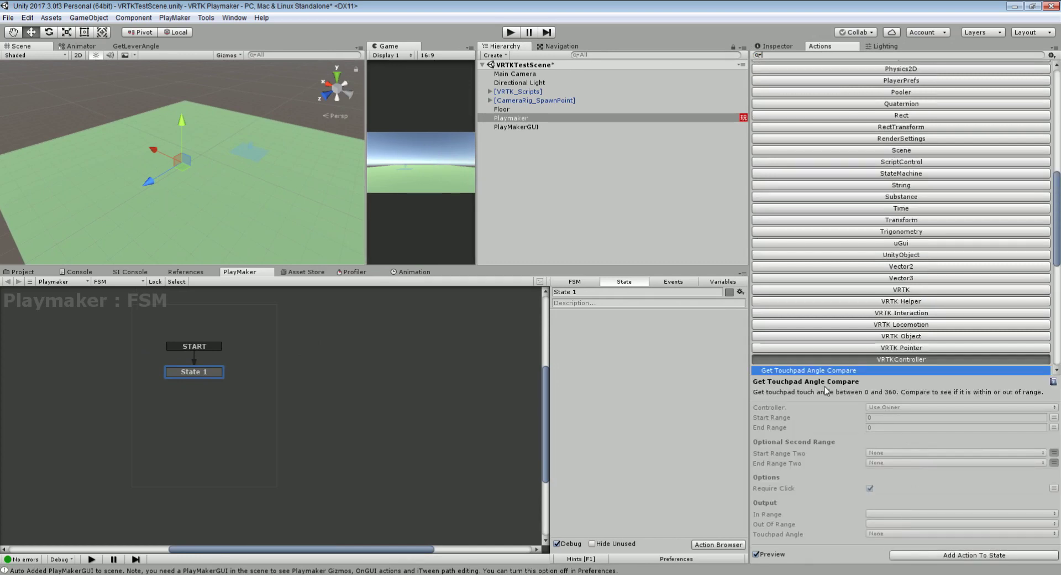
scroll(873, 370, down, 6)
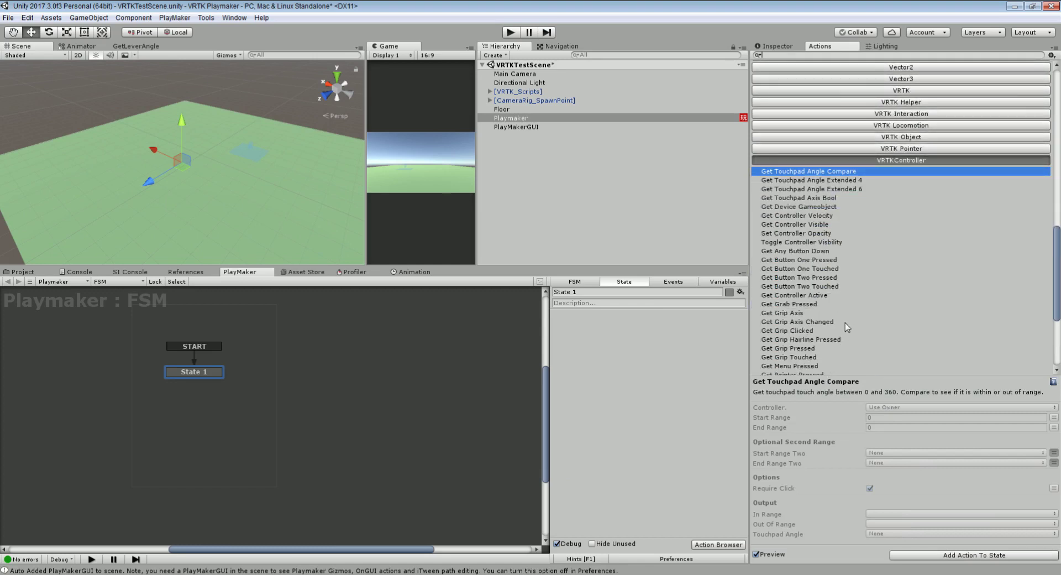
scroll(843, 308, down, 3)
scroll(841, 303, down, 2)
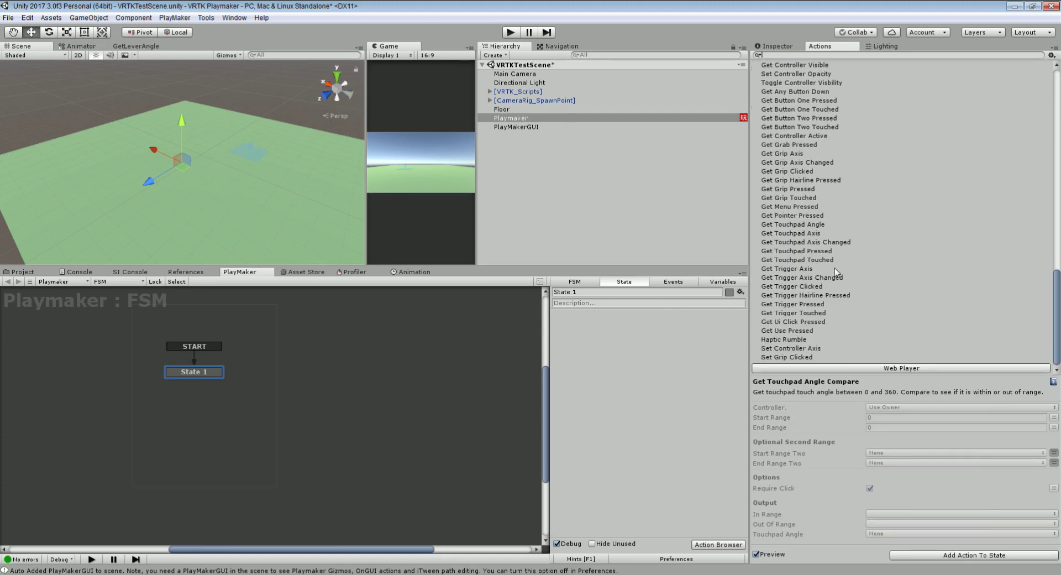
click(824, 286)
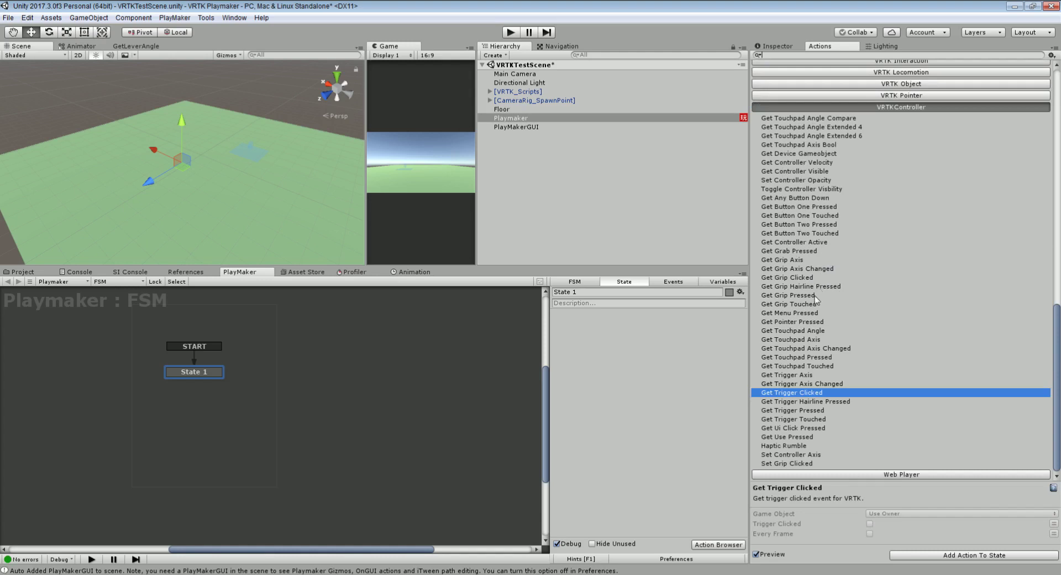
click(820, 410)
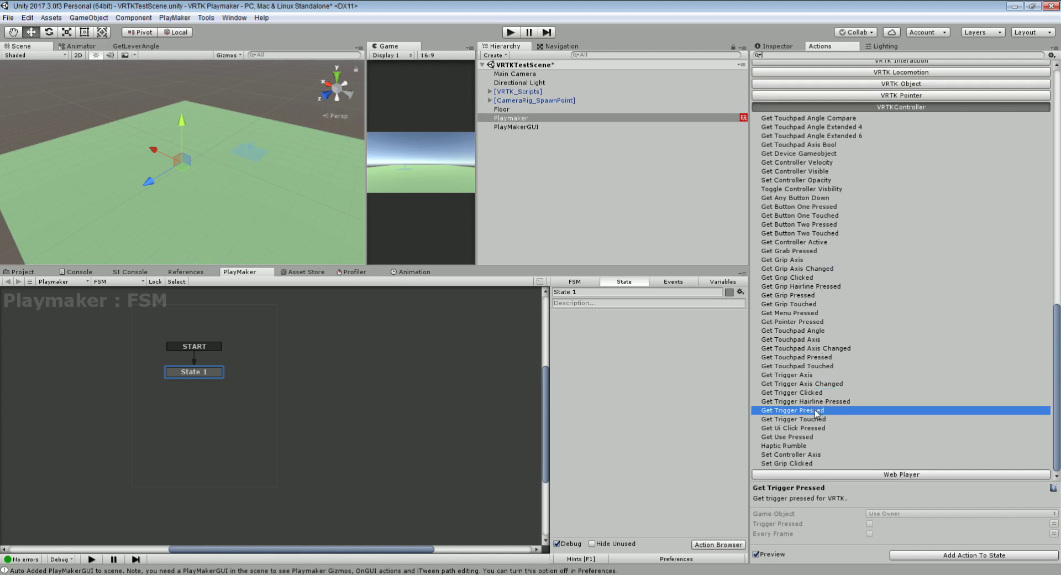
double_click(816, 413)
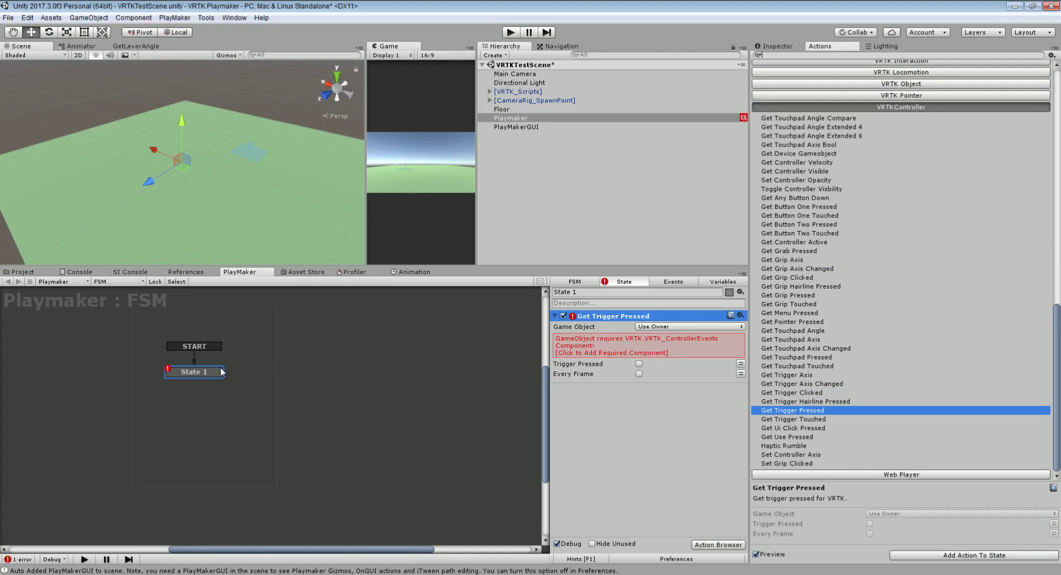
Rename State 1 to 'Wait for Trigger' and add the required VRTK_Controller Events component.
click(590, 292)
text(Wait fopr)
key(BackSpace)
key(BackSpace)
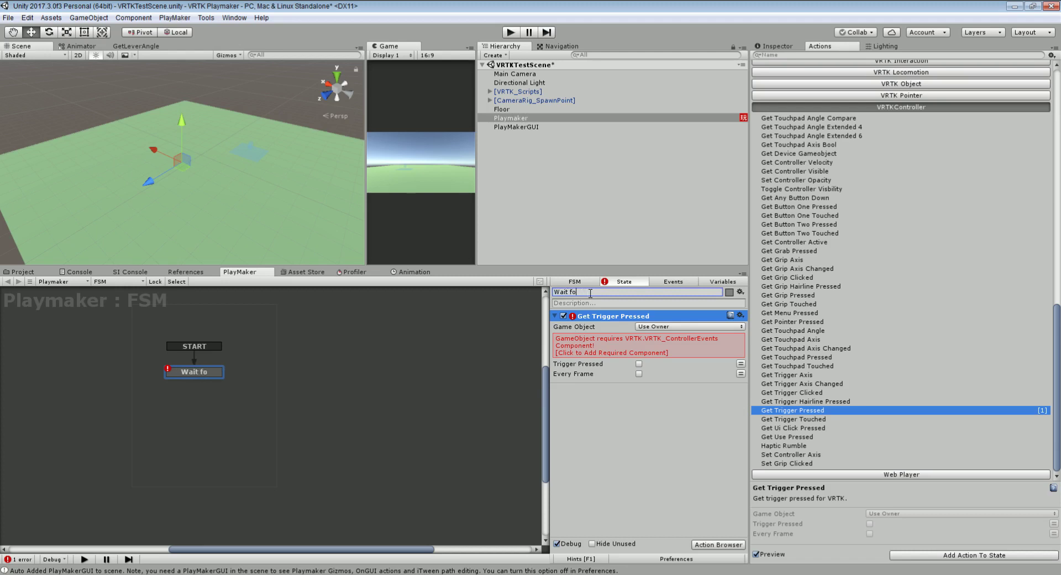
text(r Trigger)
key(Return)
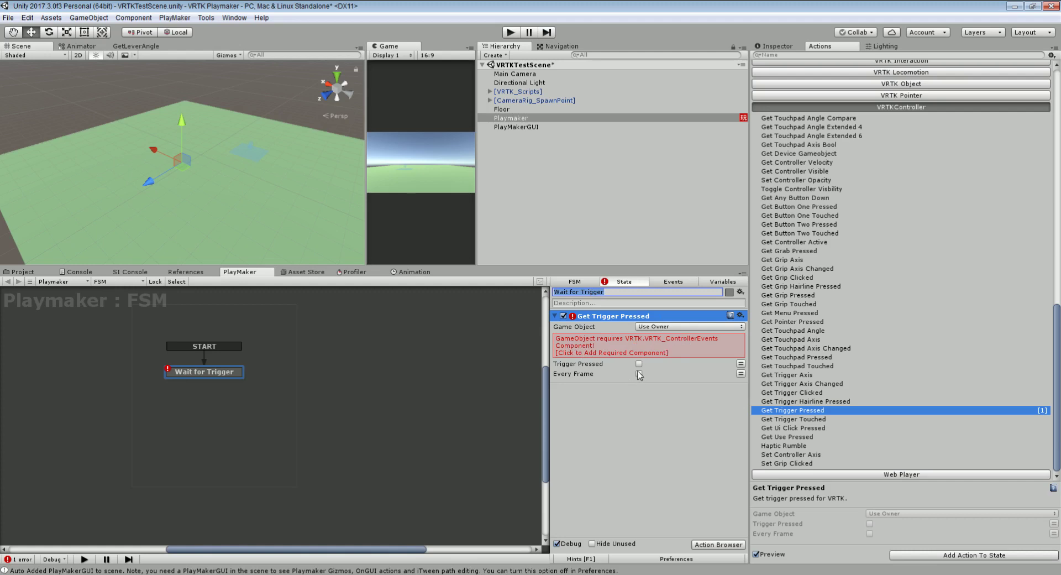
click(602, 351)
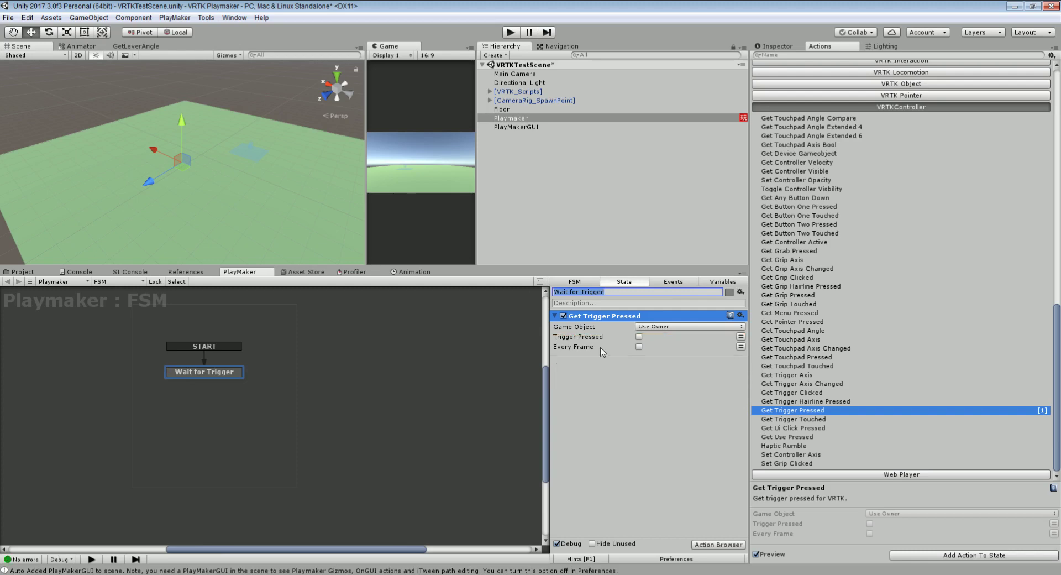
click(779, 46)
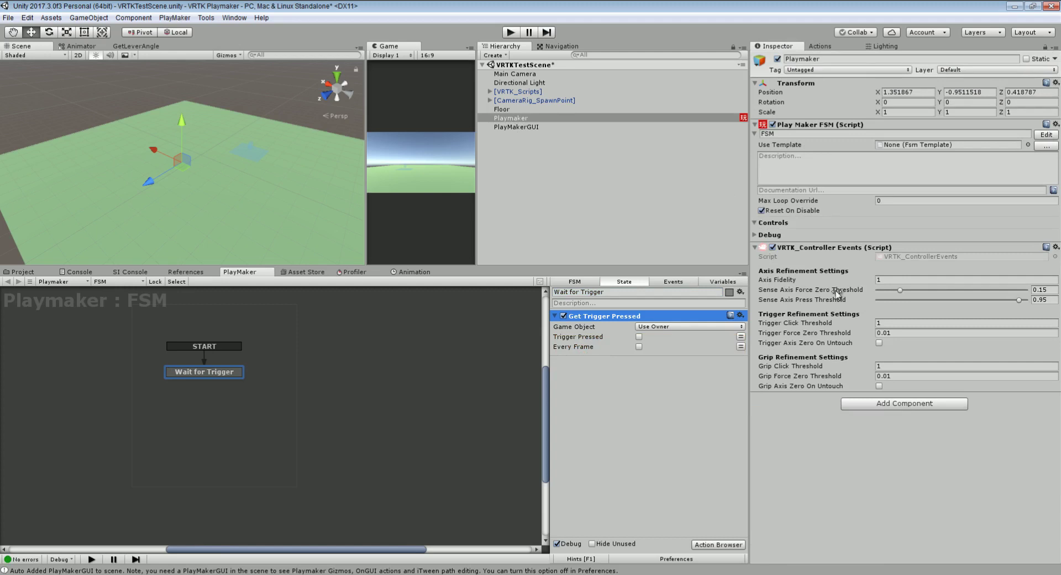
Remove the Controller Events component and set the action's Game Object to Specify Game Object.
click(1055, 249)
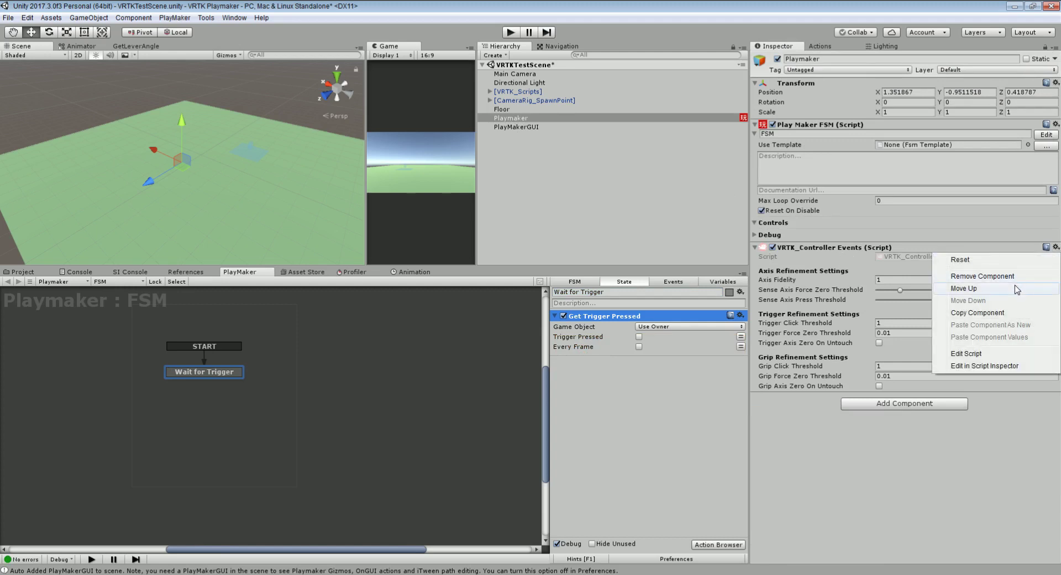
click(973, 288)
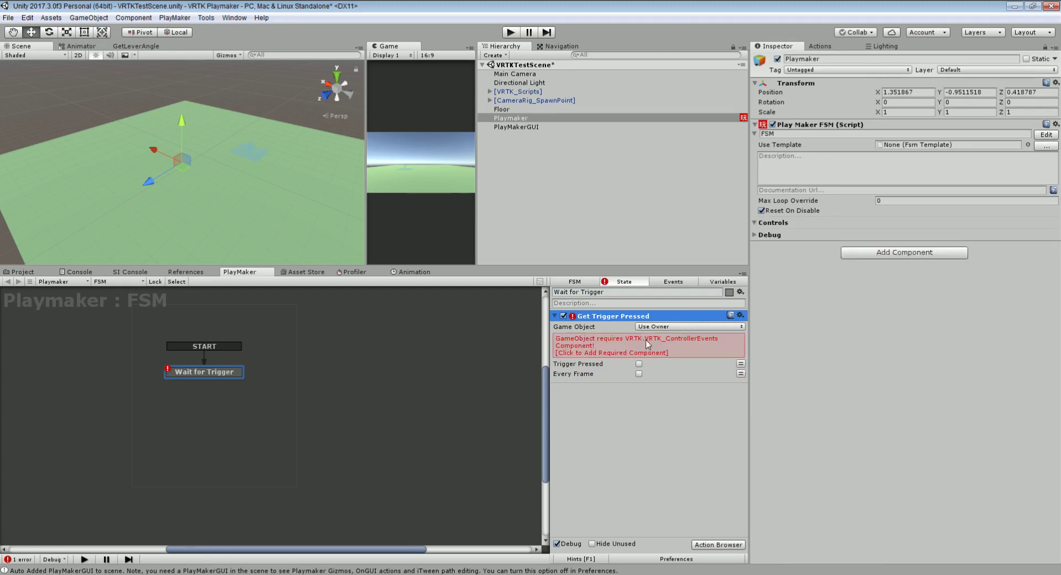
click(639, 326)
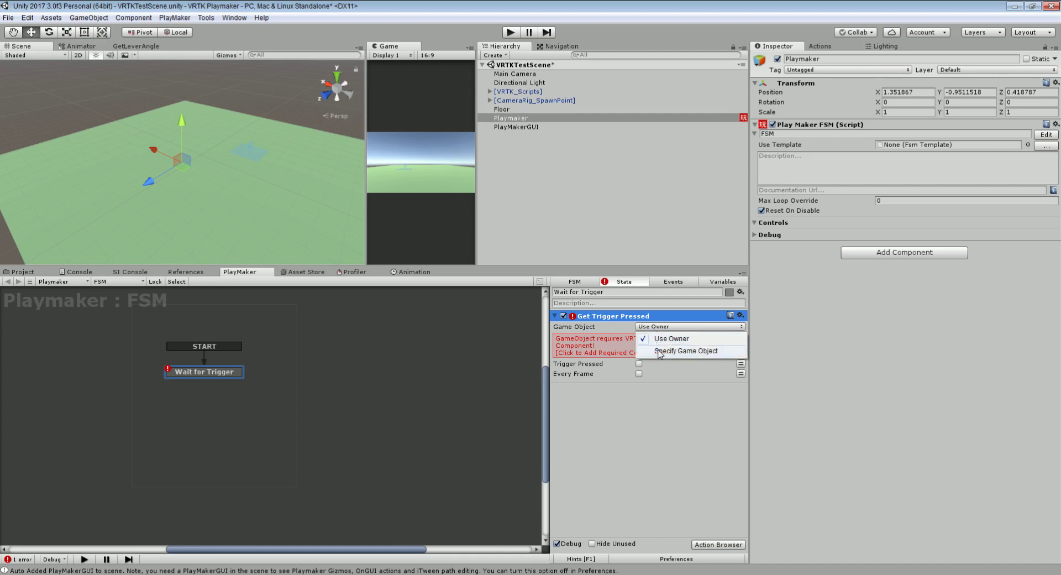
click(641, 350)
Assign RightControllerScriptAlias from VRTK_Scripts as the action's target Game Object.
click(490, 92)
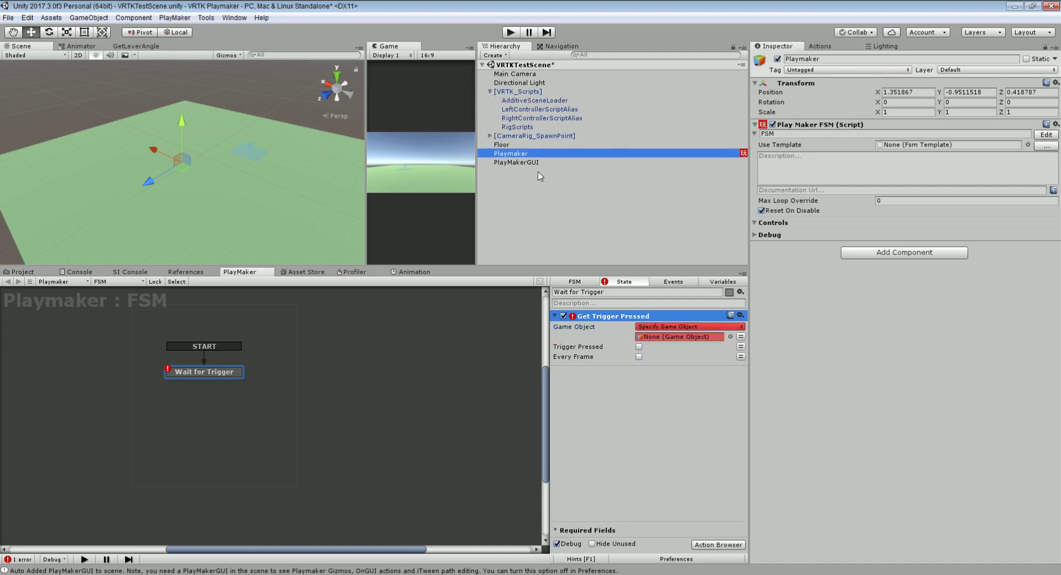
click(516, 118)
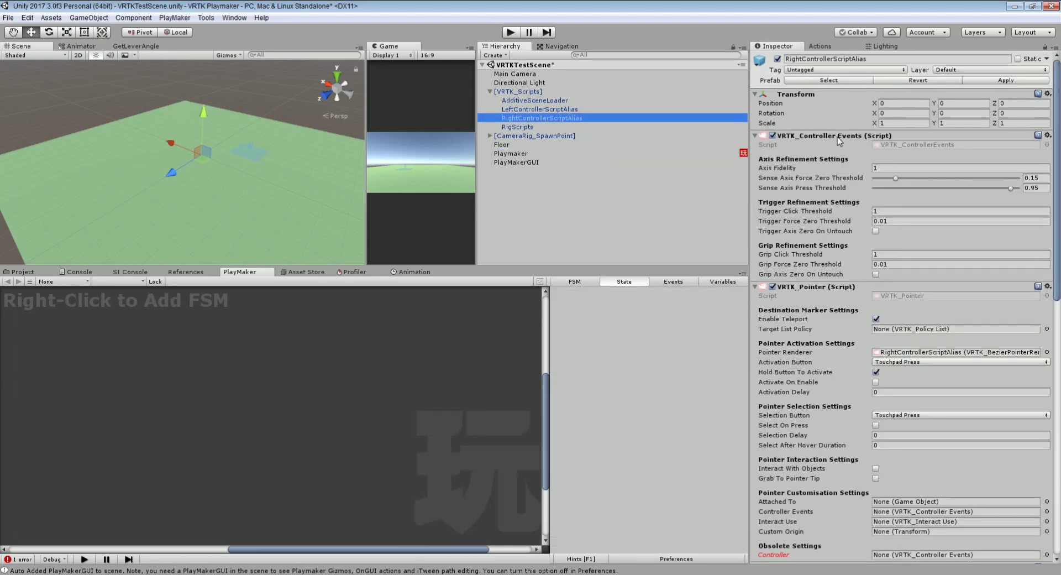
click(528, 153)
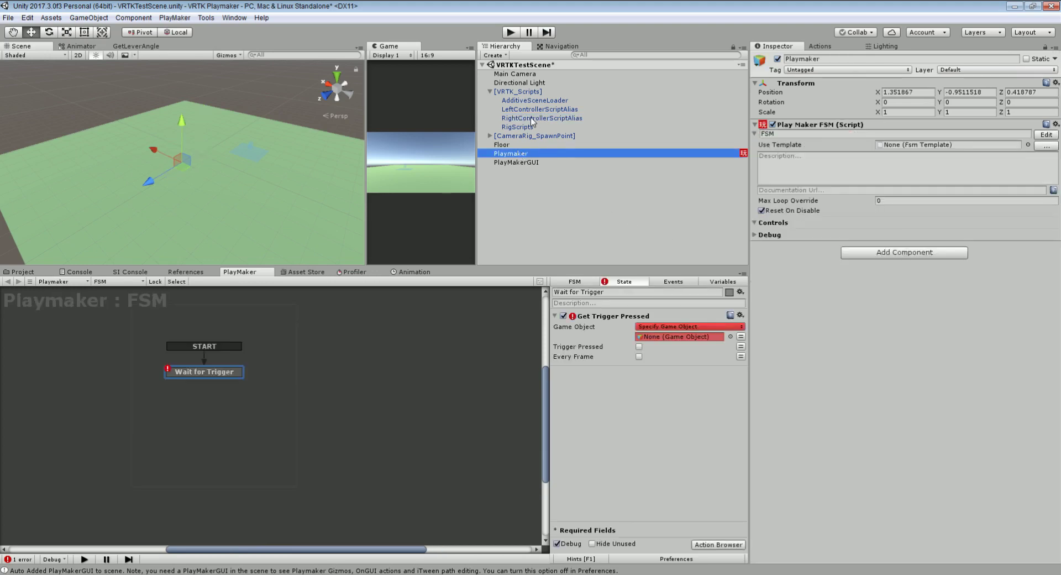
drag(533, 119, 659, 338)
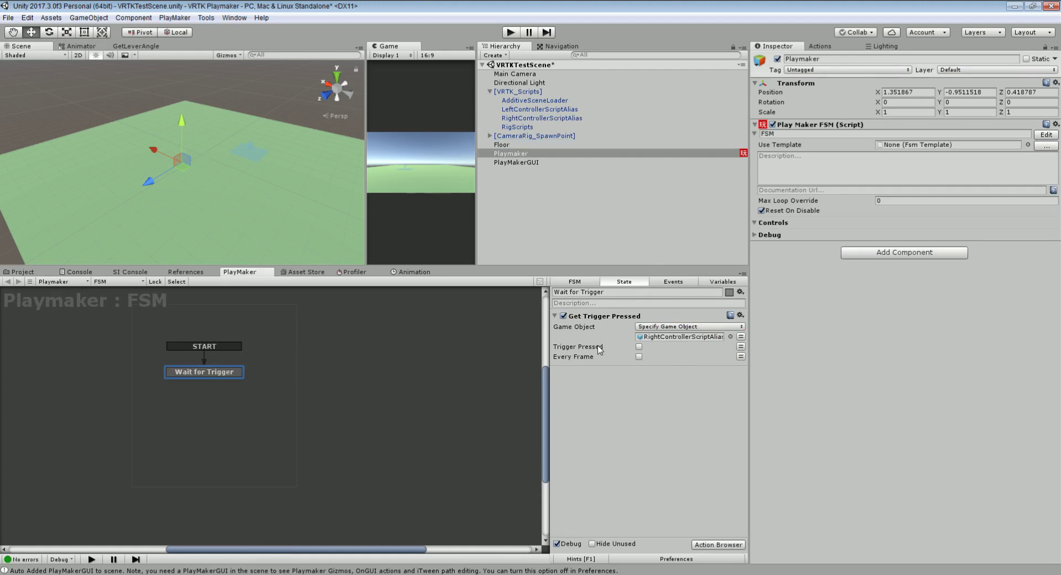
Store Trigger Pressed in a new triggerDown variable checked every frame, then save the scene.
click(741, 346)
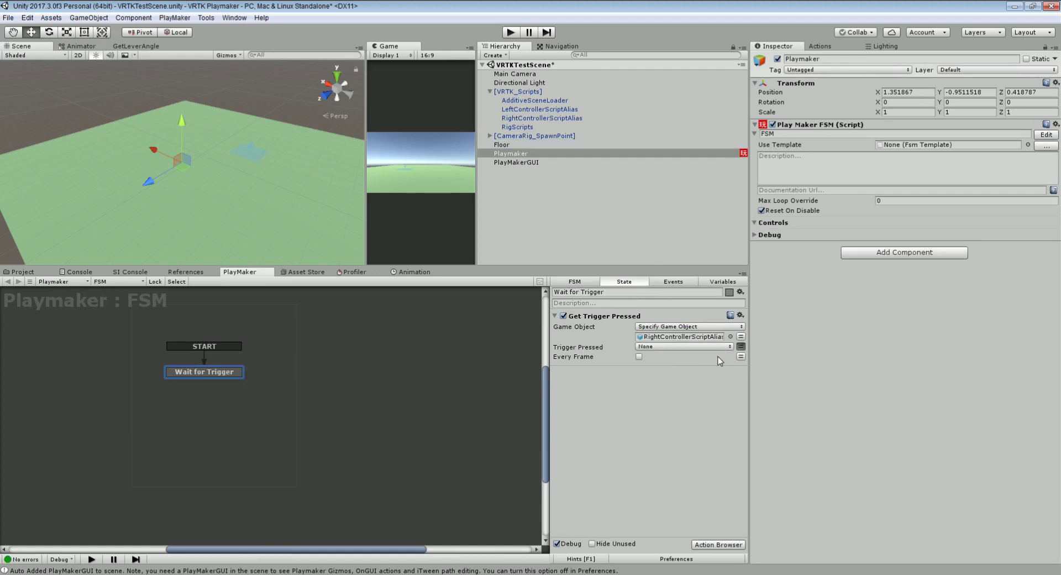
click(678, 346)
click(675, 375)
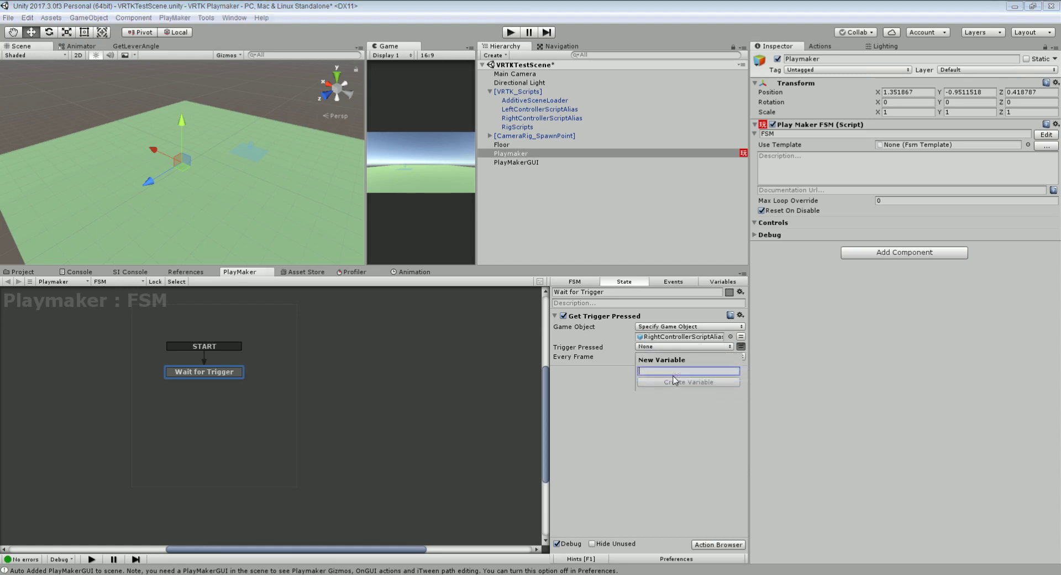
text(t)
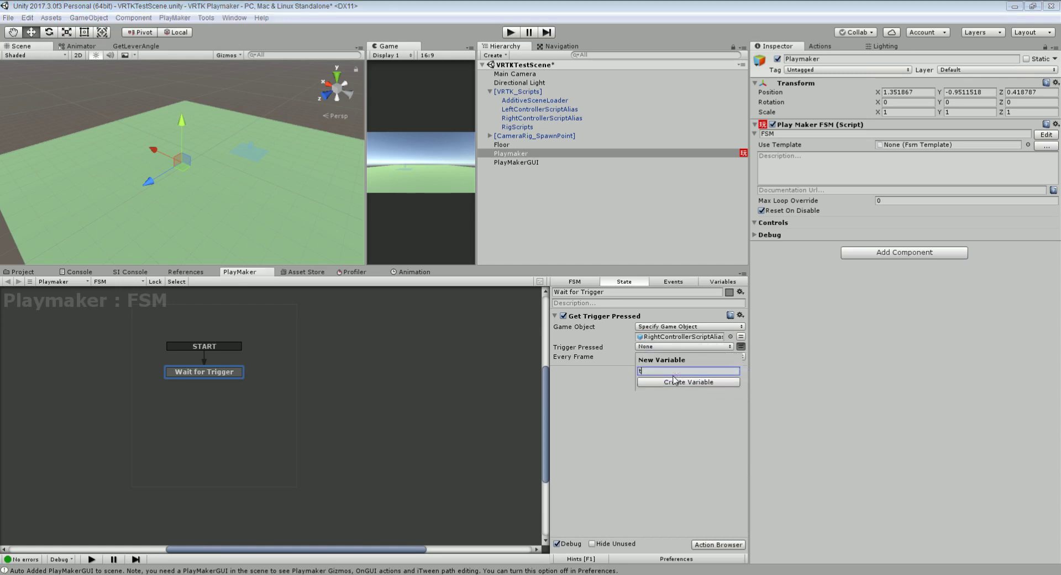
text(riggerDown)
click(675, 381)
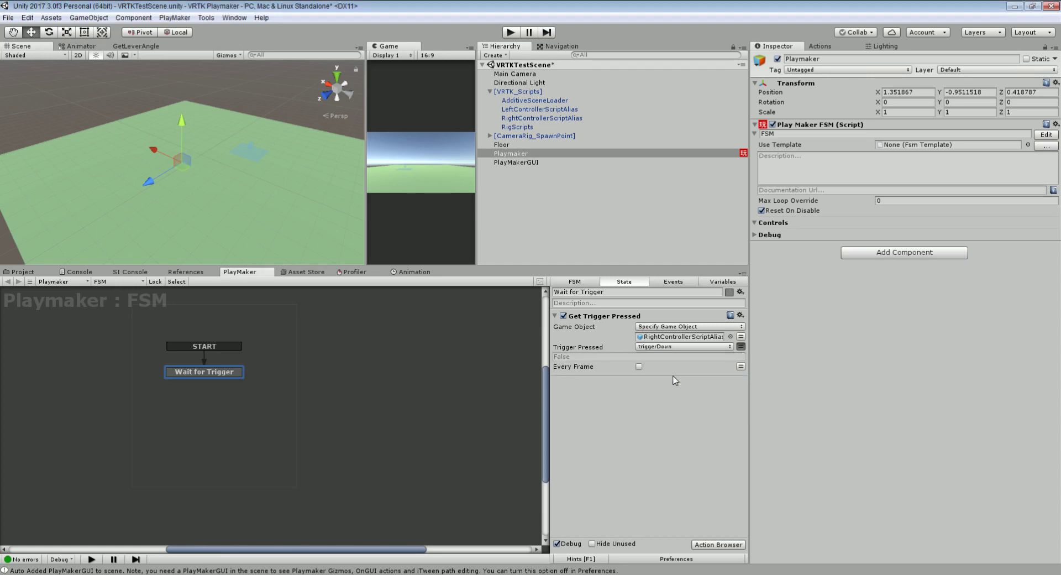
click(639, 367)
click(8, 17)
click(22, 59)
click(512, 33)
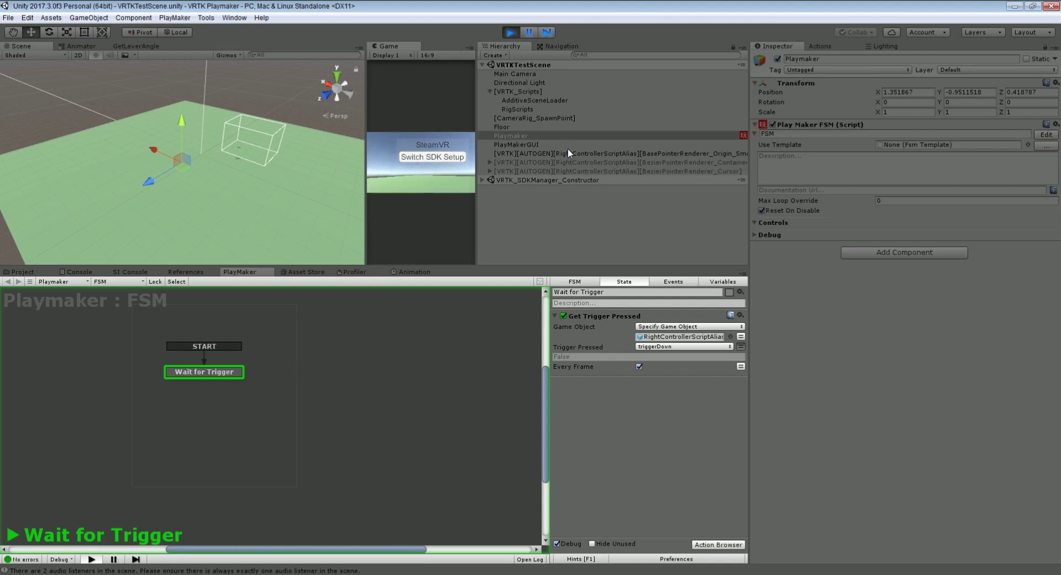
click(511, 32)
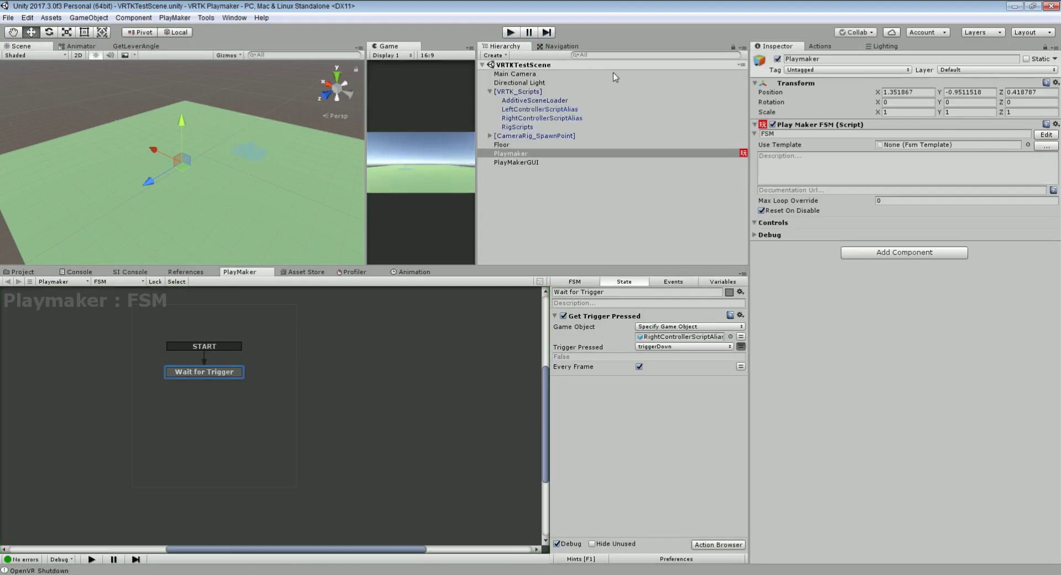